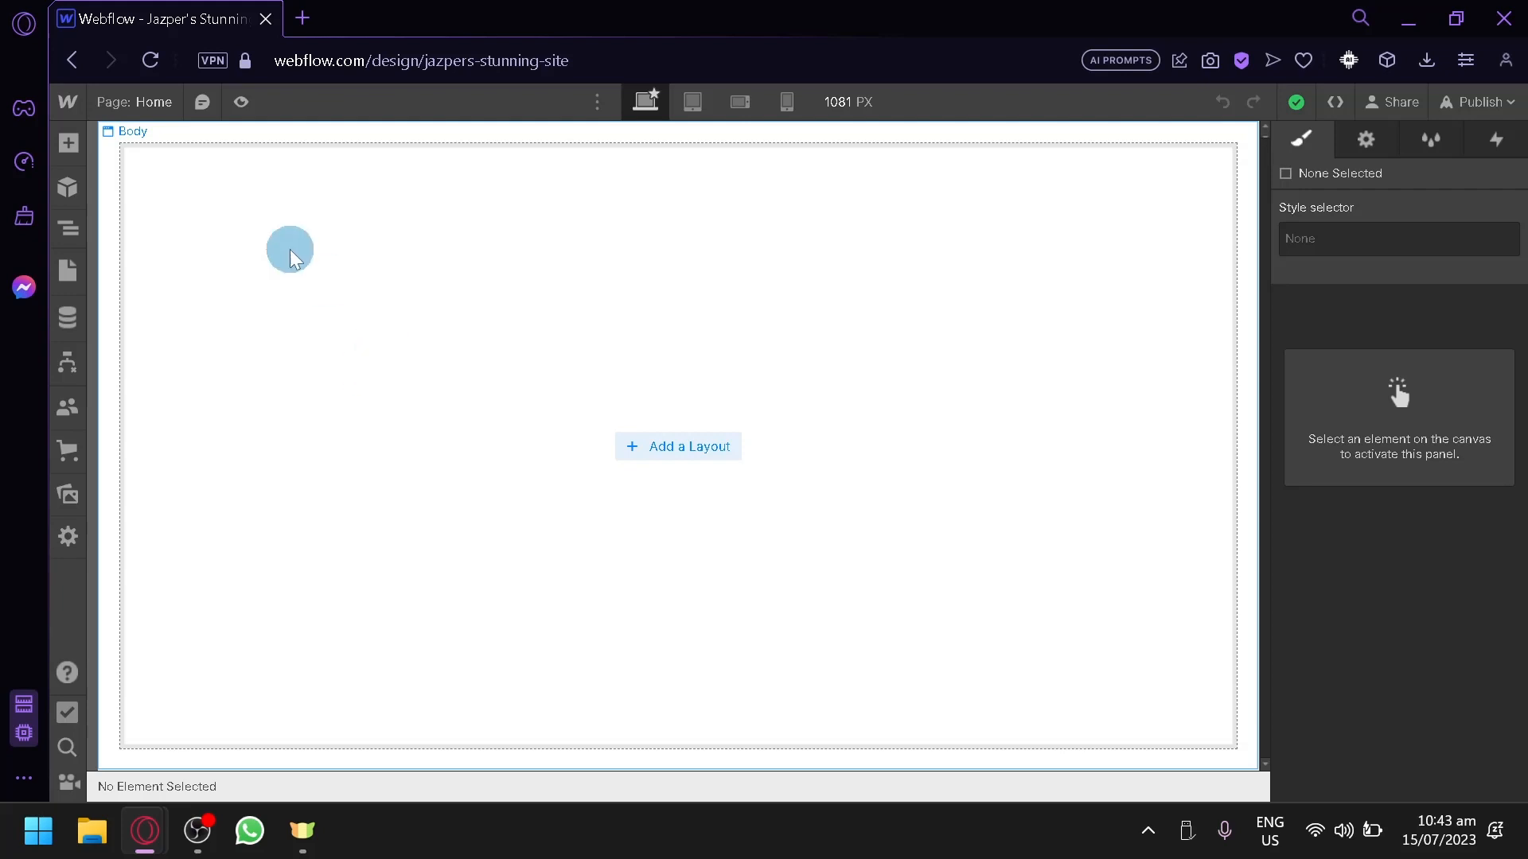
Add a Form Block from the Forms elements to the Home page
{"action": "left_click", "coordinate": [69, 157]}
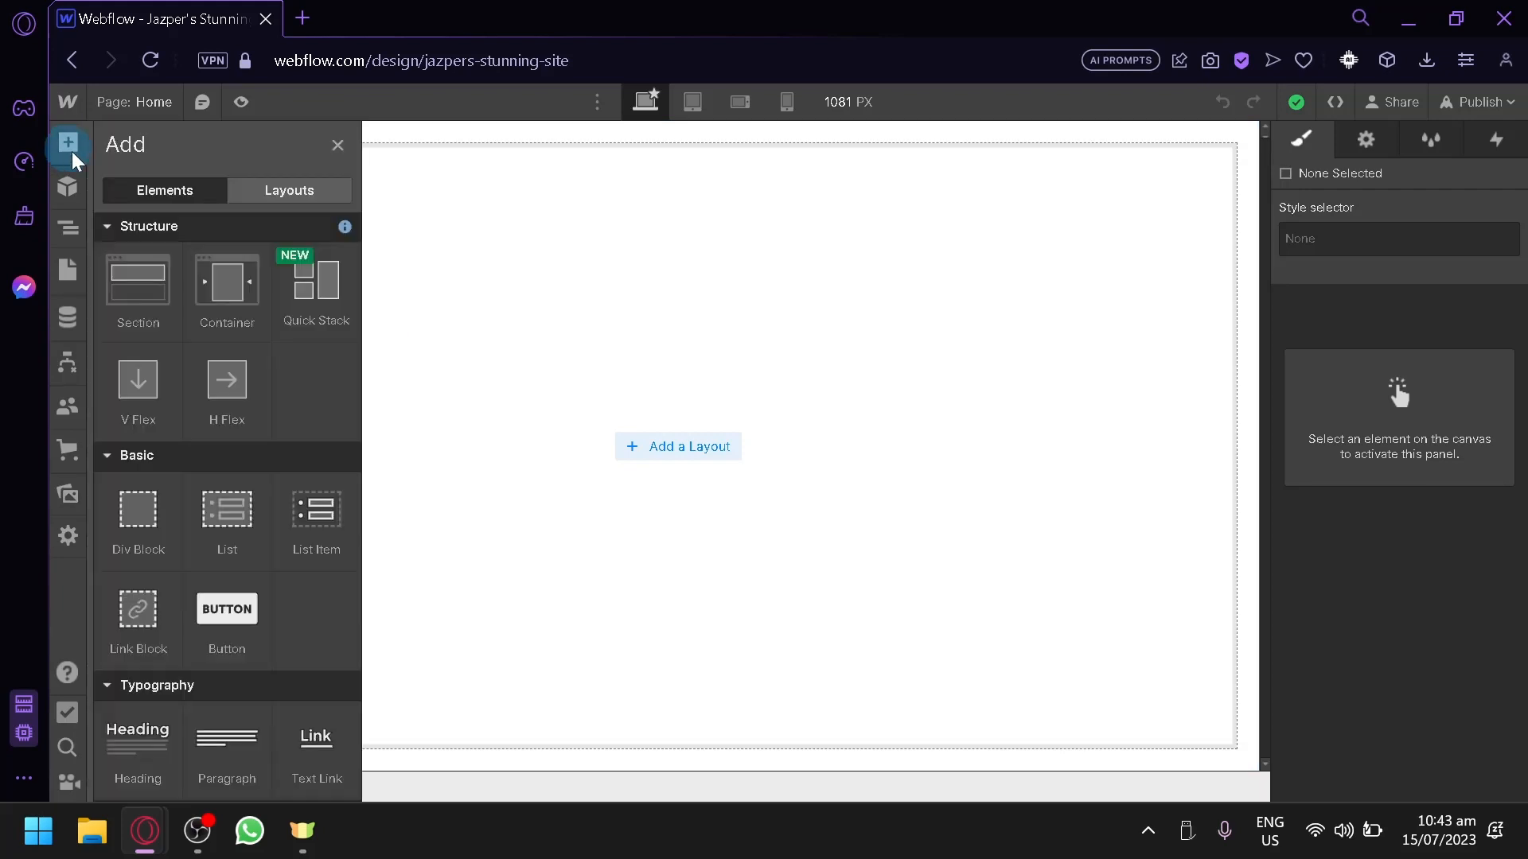
{"action": "scroll", "coordinate": [273, 416], "scroll_direction": "down", "scroll_amount": 5}
{"action": "scroll", "coordinate": [254, 423], "scroll_direction": "up", "scroll_amount": 5}
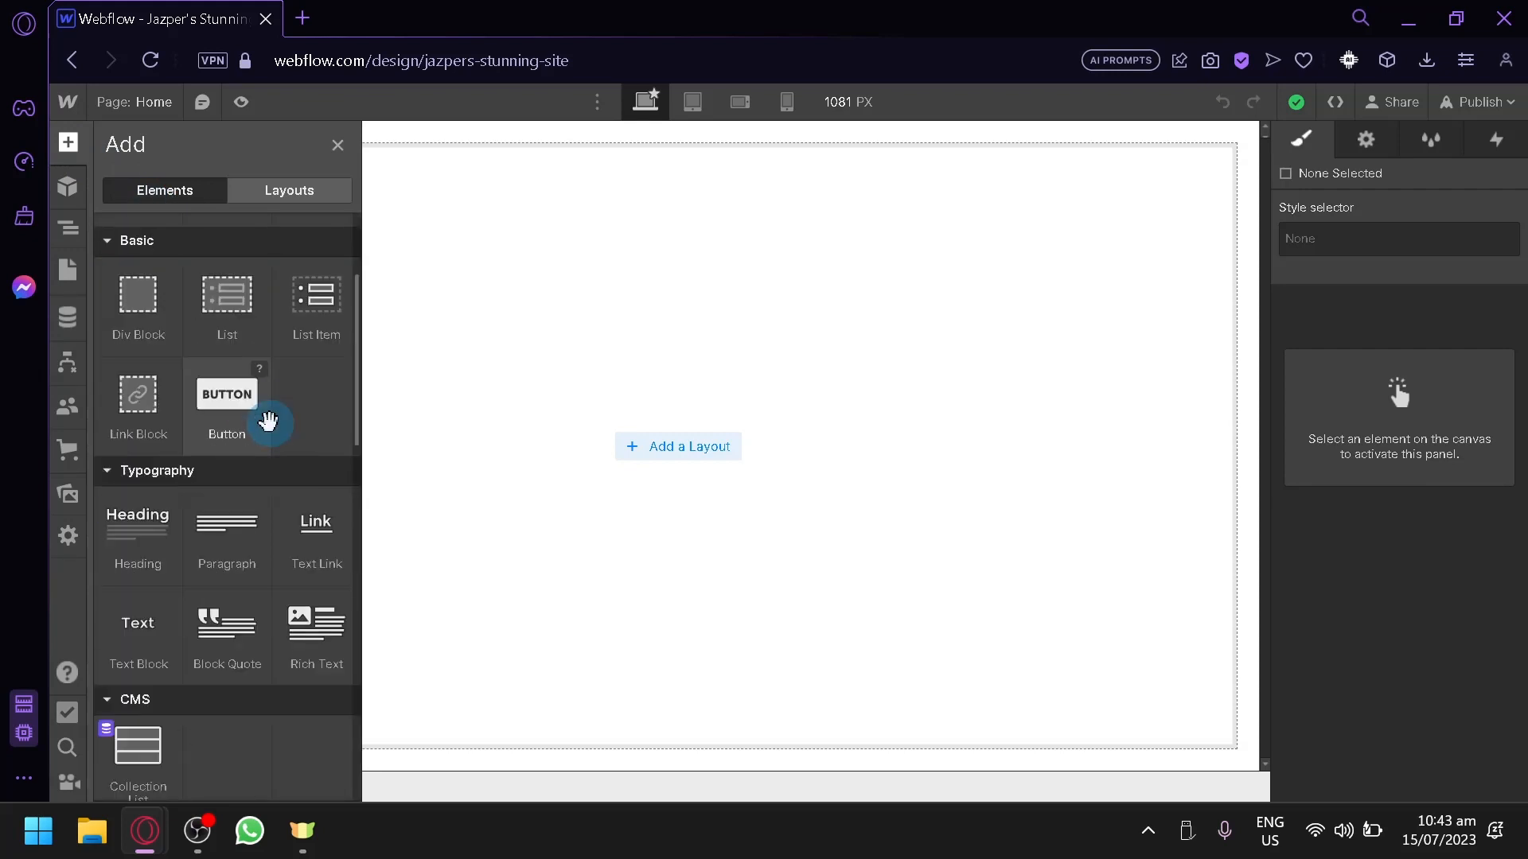
{"action": "scroll", "coordinate": [263, 477], "scroll_direction": "down", "scroll_amount": 3}
{"action": "scroll", "coordinate": [261, 487], "scroll_direction": "down", "scroll_amount": 3}
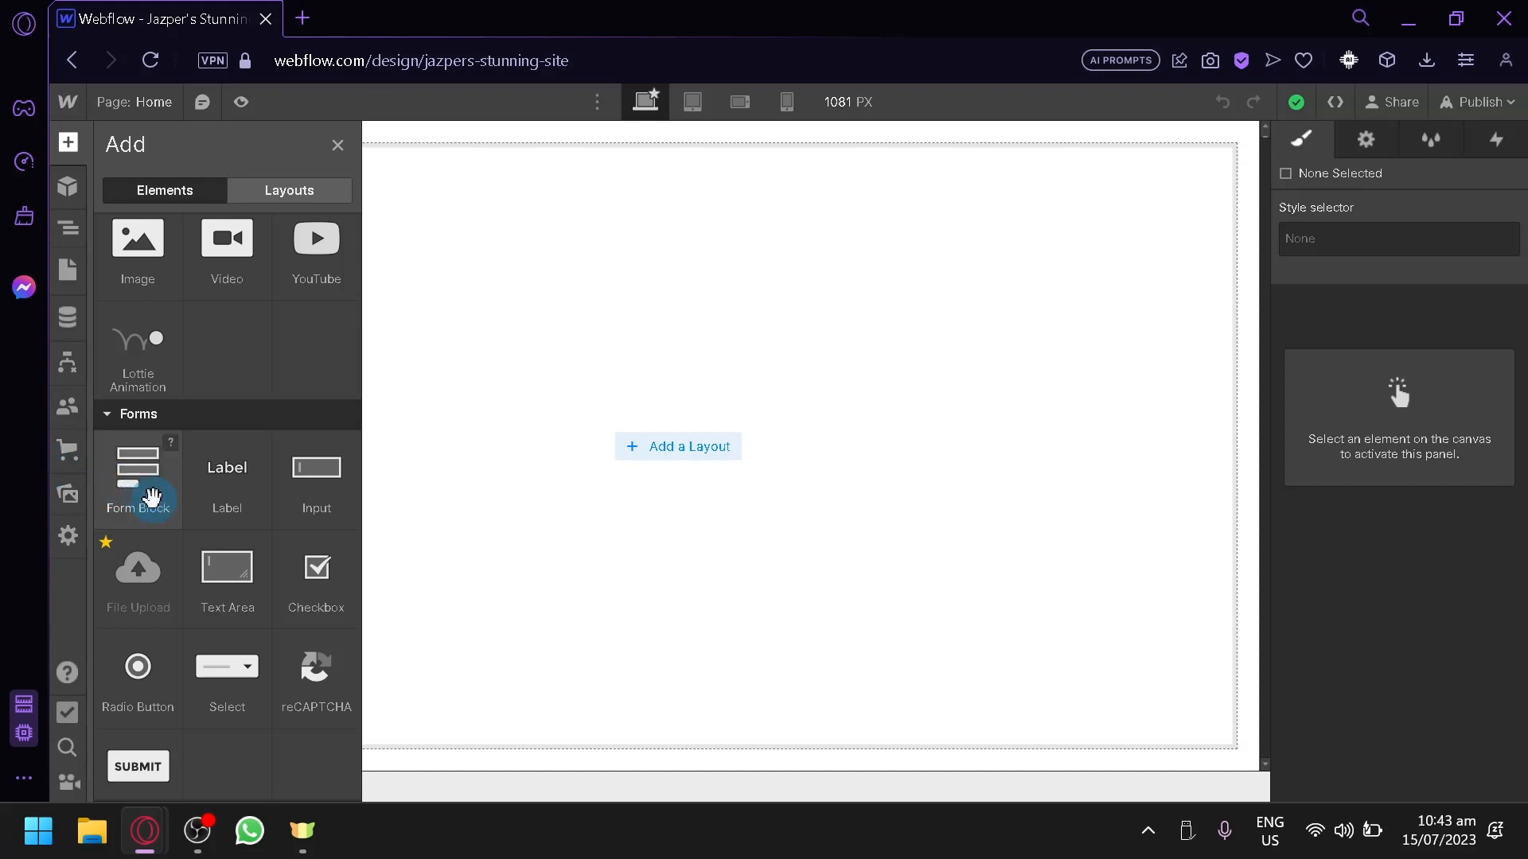
{"action": "left_click", "coordinate": [151, 498]}
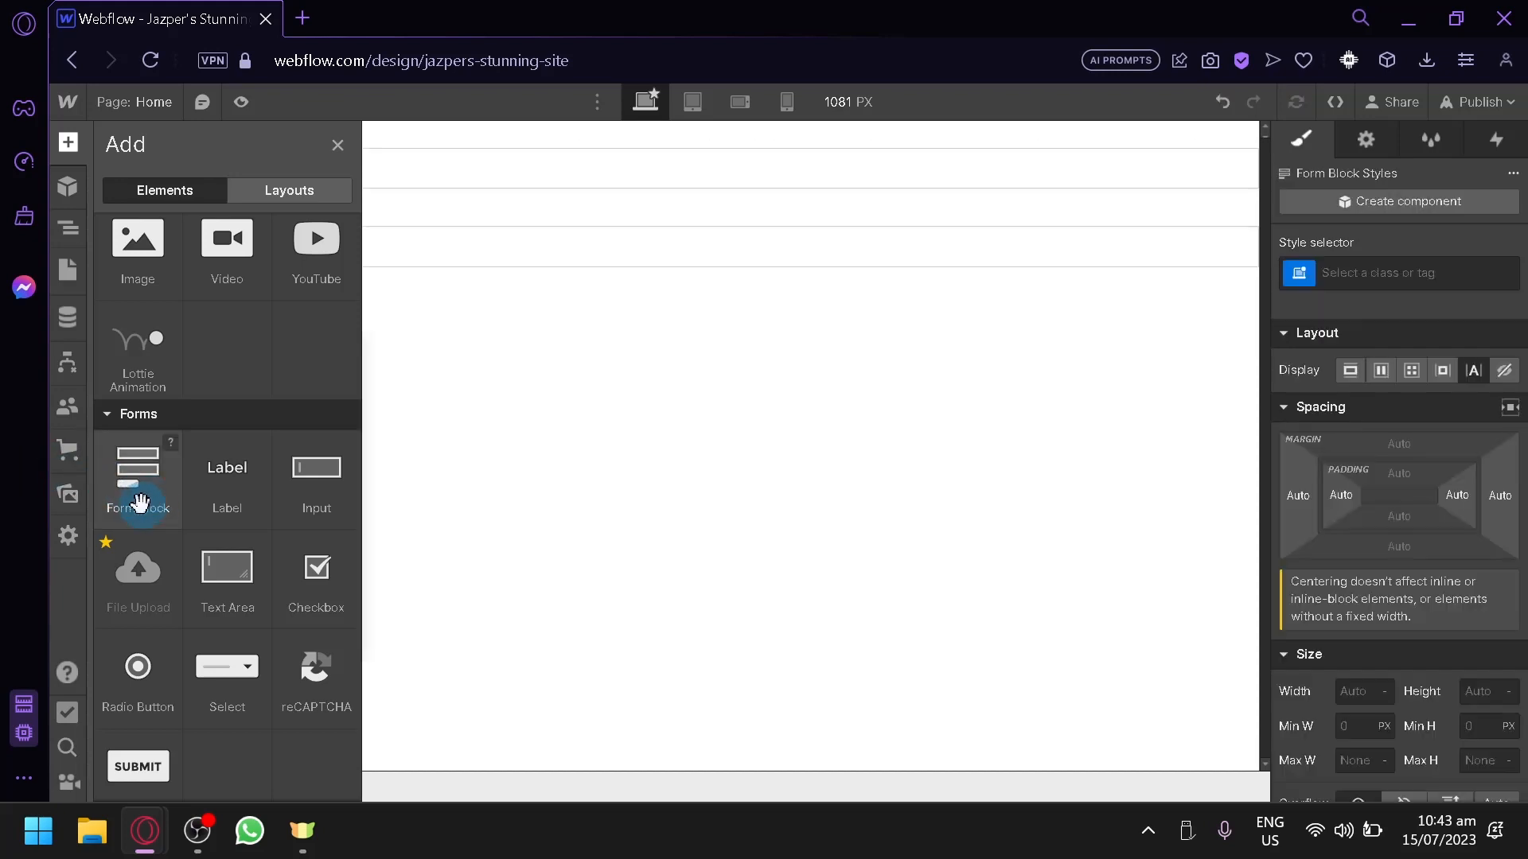
{"action": "left_click", "coordinate": [340, 343]}
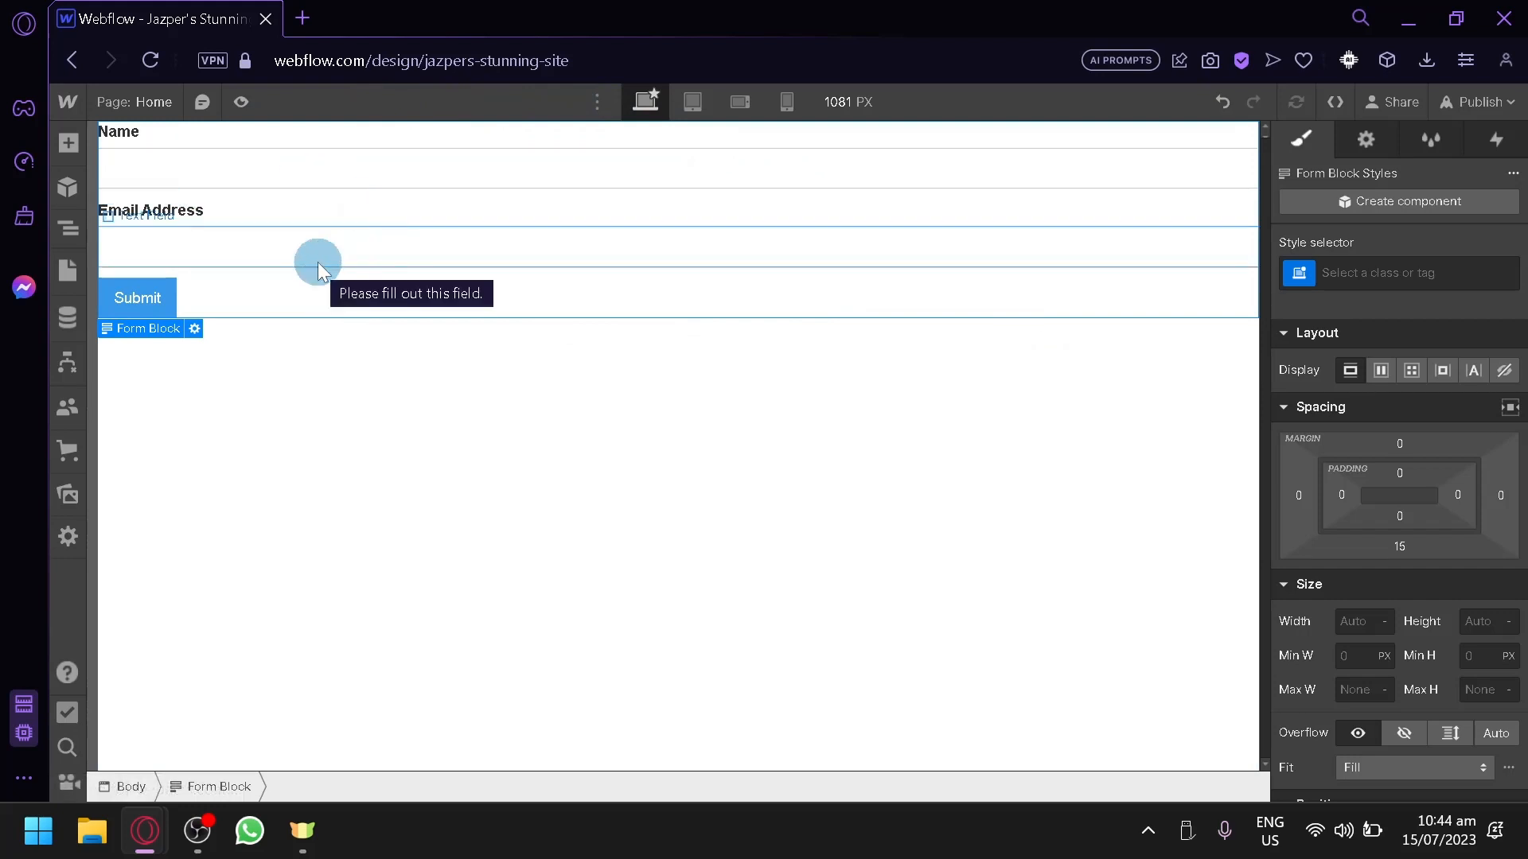
{"action": "left_click", "coordinate": [491, 315]}
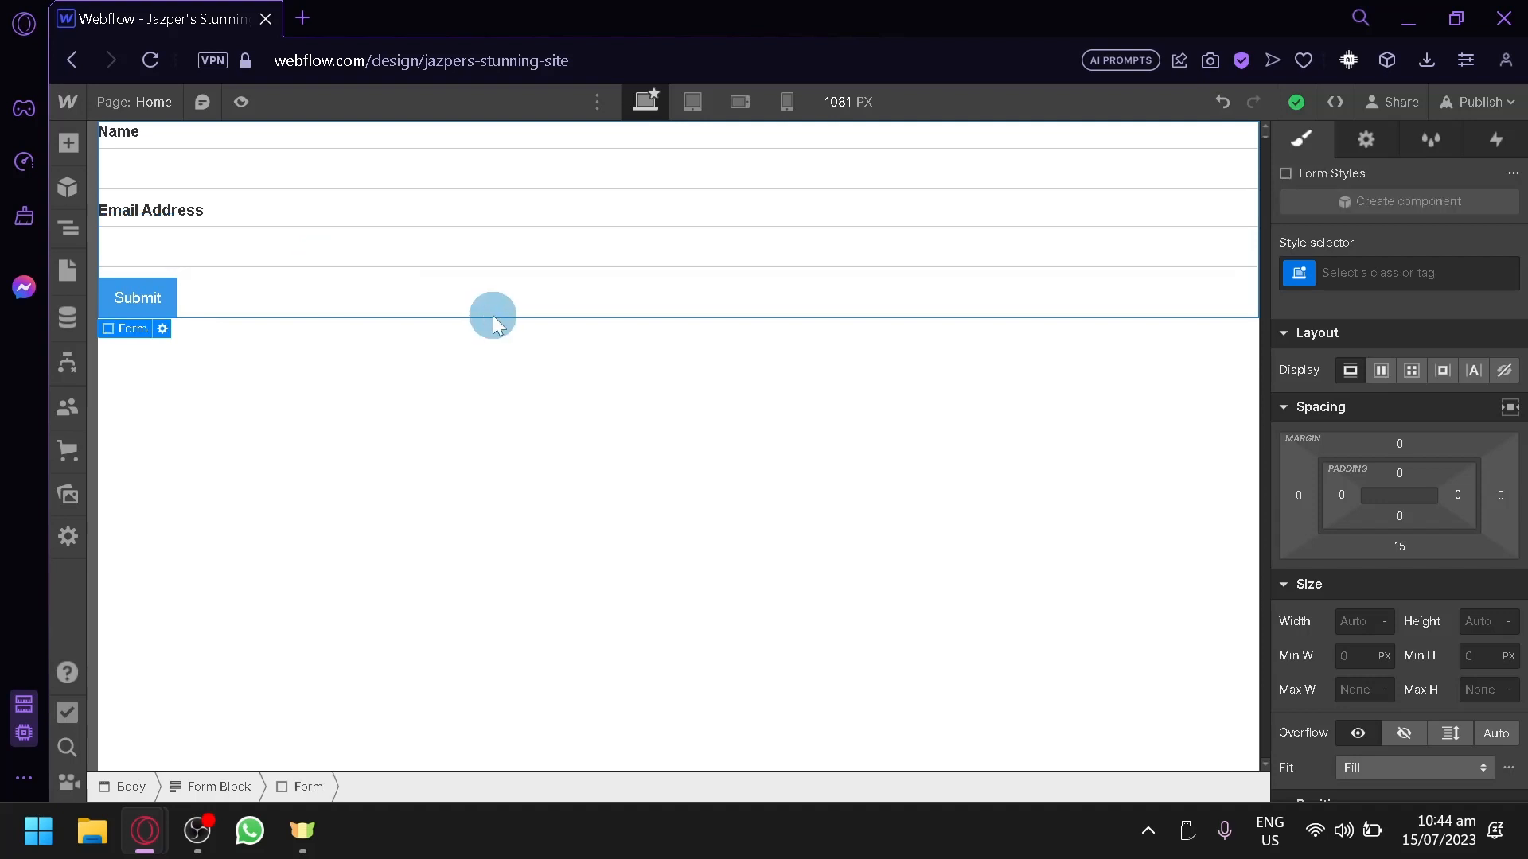
{"action": "left_click", "coordinate": [471, 241]}
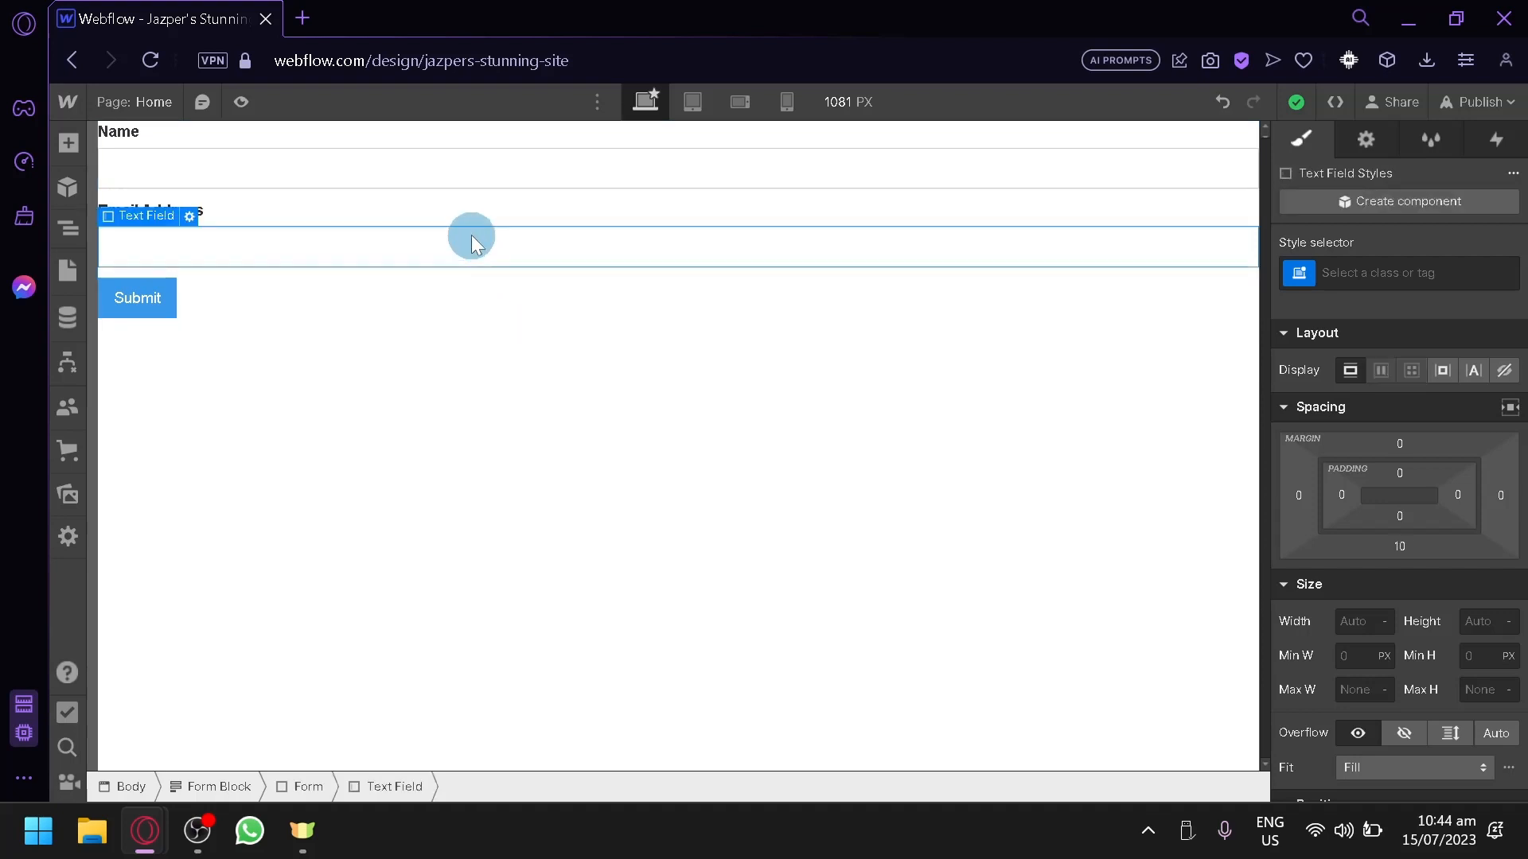
{"action": "left_click", "coordinate": [470, 202]}
{"action": "left_click", "coordinate": [498, 488]}
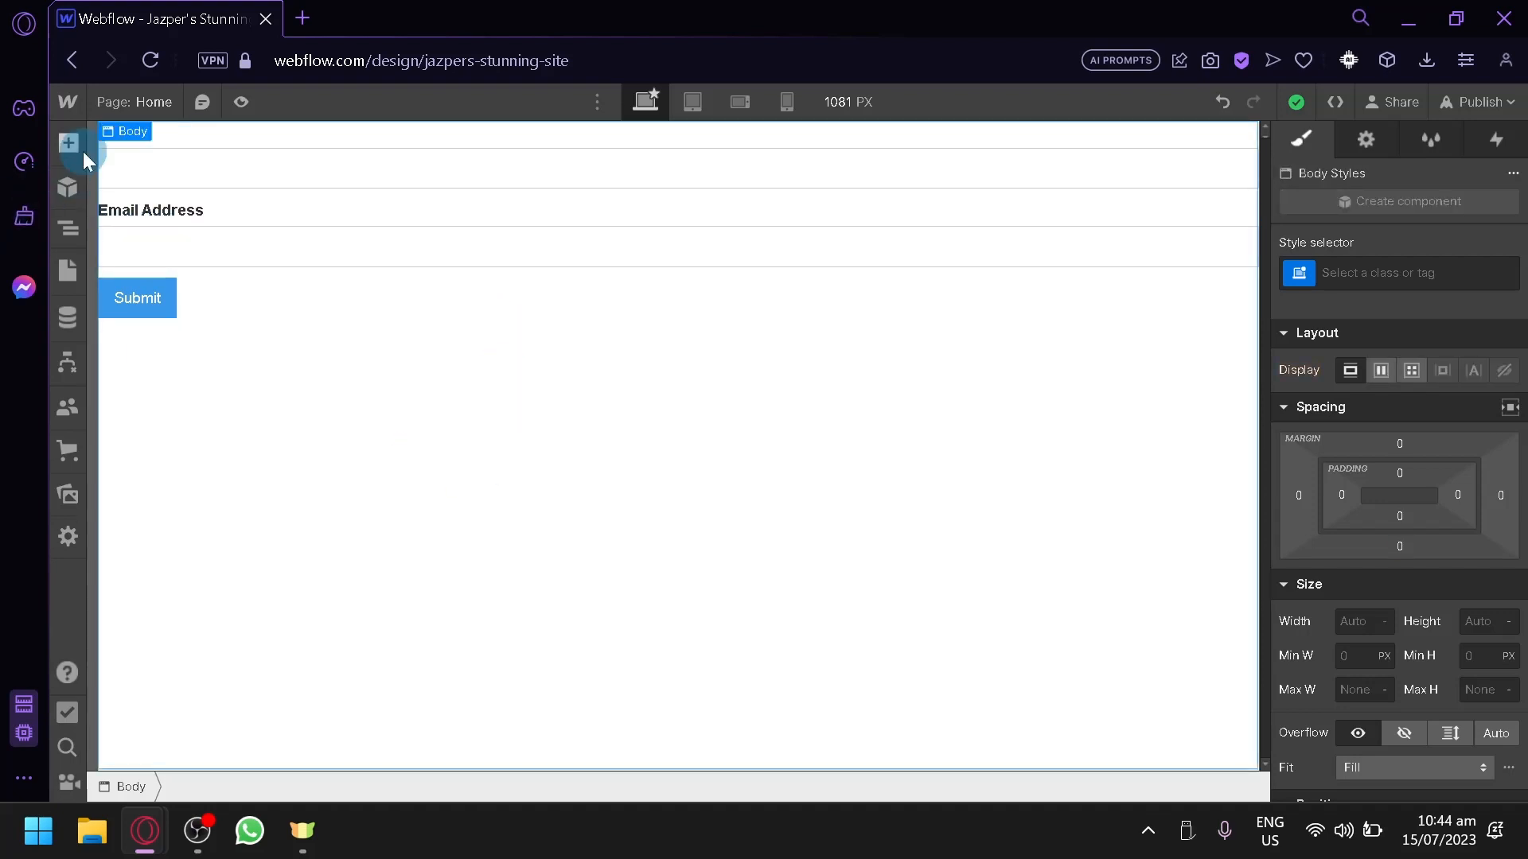
Indent the Form Block from the left edge of the page and set the Body's right padding to 203 px
{"action": "left_click", "coordinate": [70, 186]}
{"action": "left_click", "coordinate": [68, 232]}
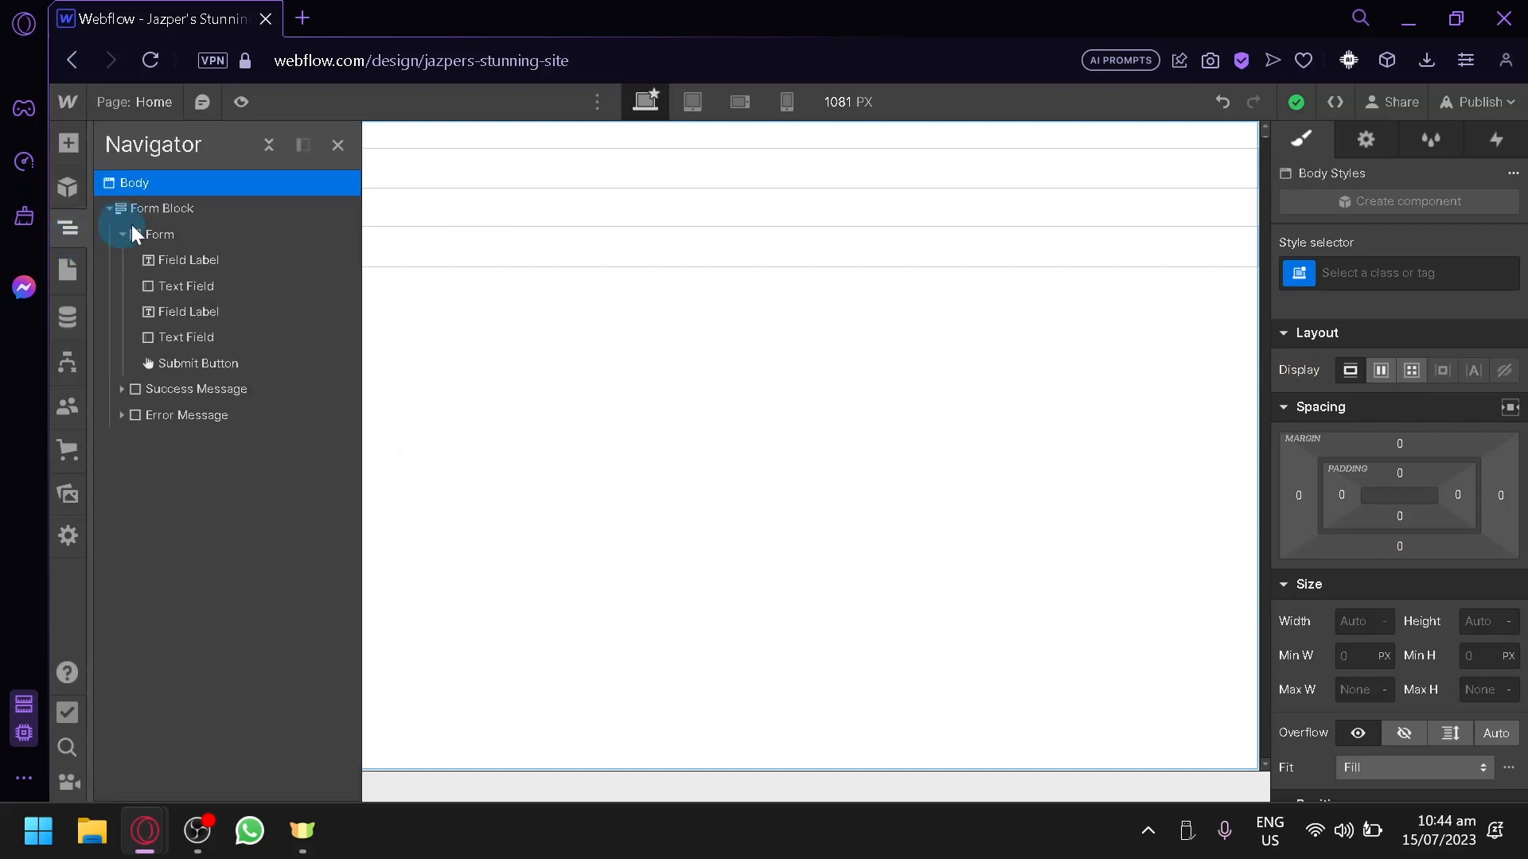
{"action": "left_click", "coordinate": [191, 206]}
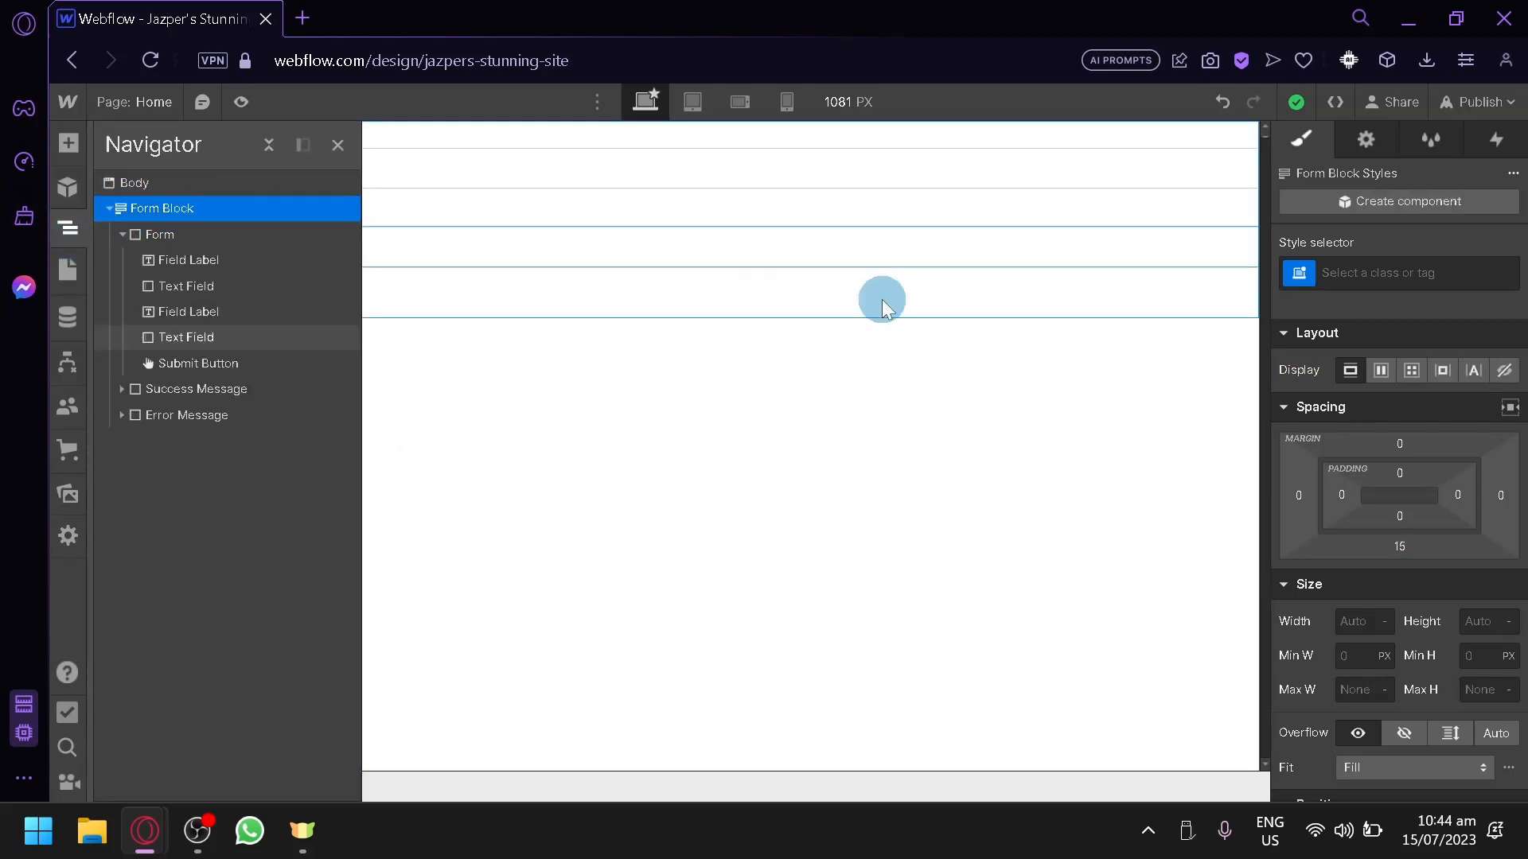
{"action": "mouse_move", "coordinate": [1341, 496]}
{"action": "left_mouse_down"}
{"action": "mouse_move", "coordinate": [1416, 512]}
{"action": "mouse_move", "coordinate": [1510, 501]}
{"action": "mouse_move", "coordinate": [1249, 509]}
{"action": "left_mouse_up"}
{"action": "left_click", "coordinate": [824, 443]}
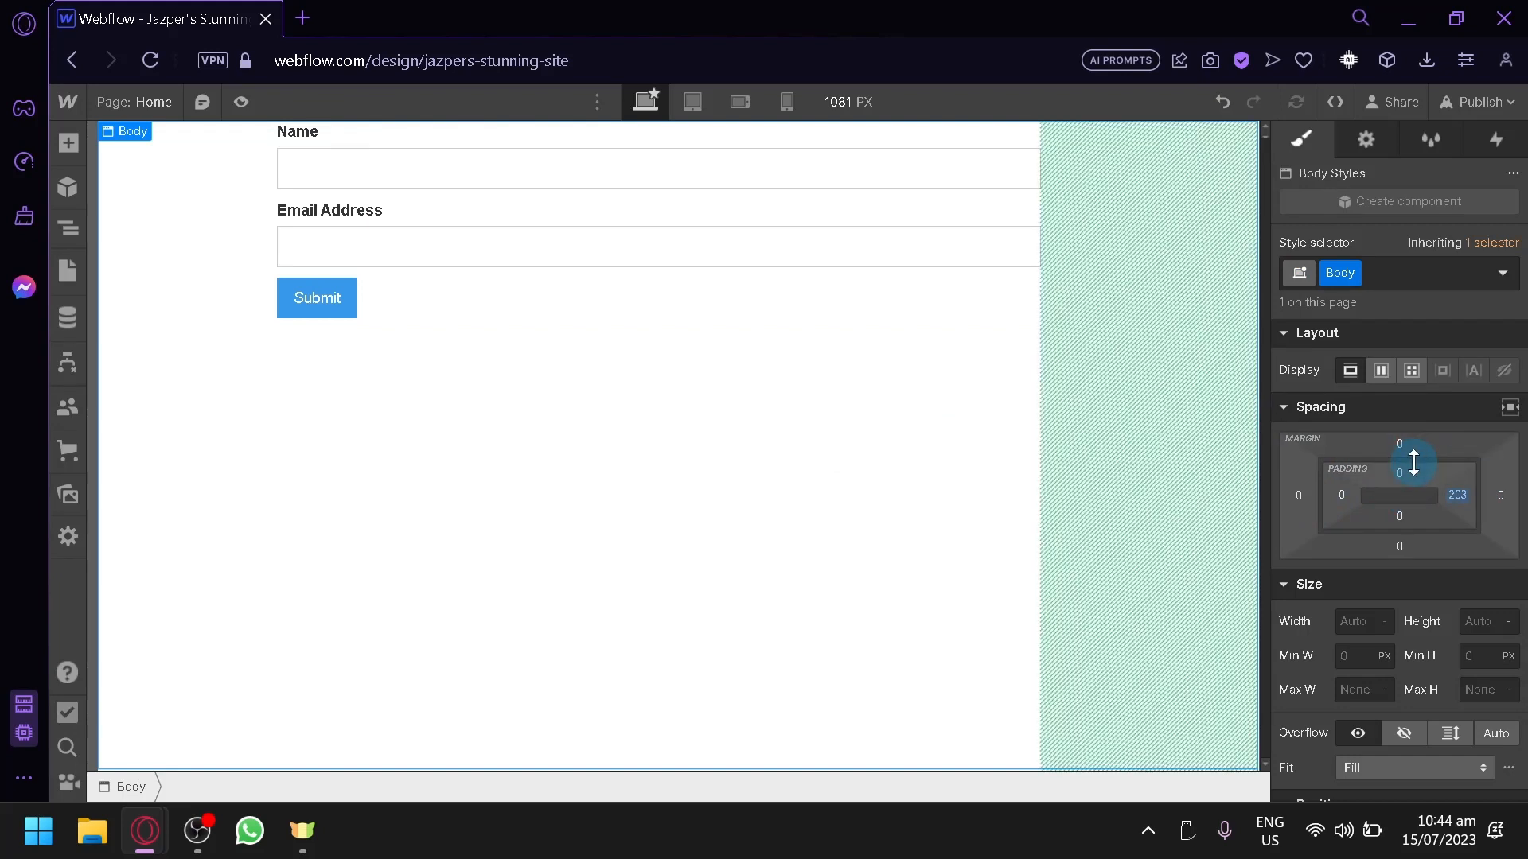
Set the Body's top padding to 84 px
{"action": "left_click", "coordinate": [1400, 475]}
{"action": "left_click", "coordinate": [1401, 474]}
{"action": "left_click", "coordinate": [1397, 471]}
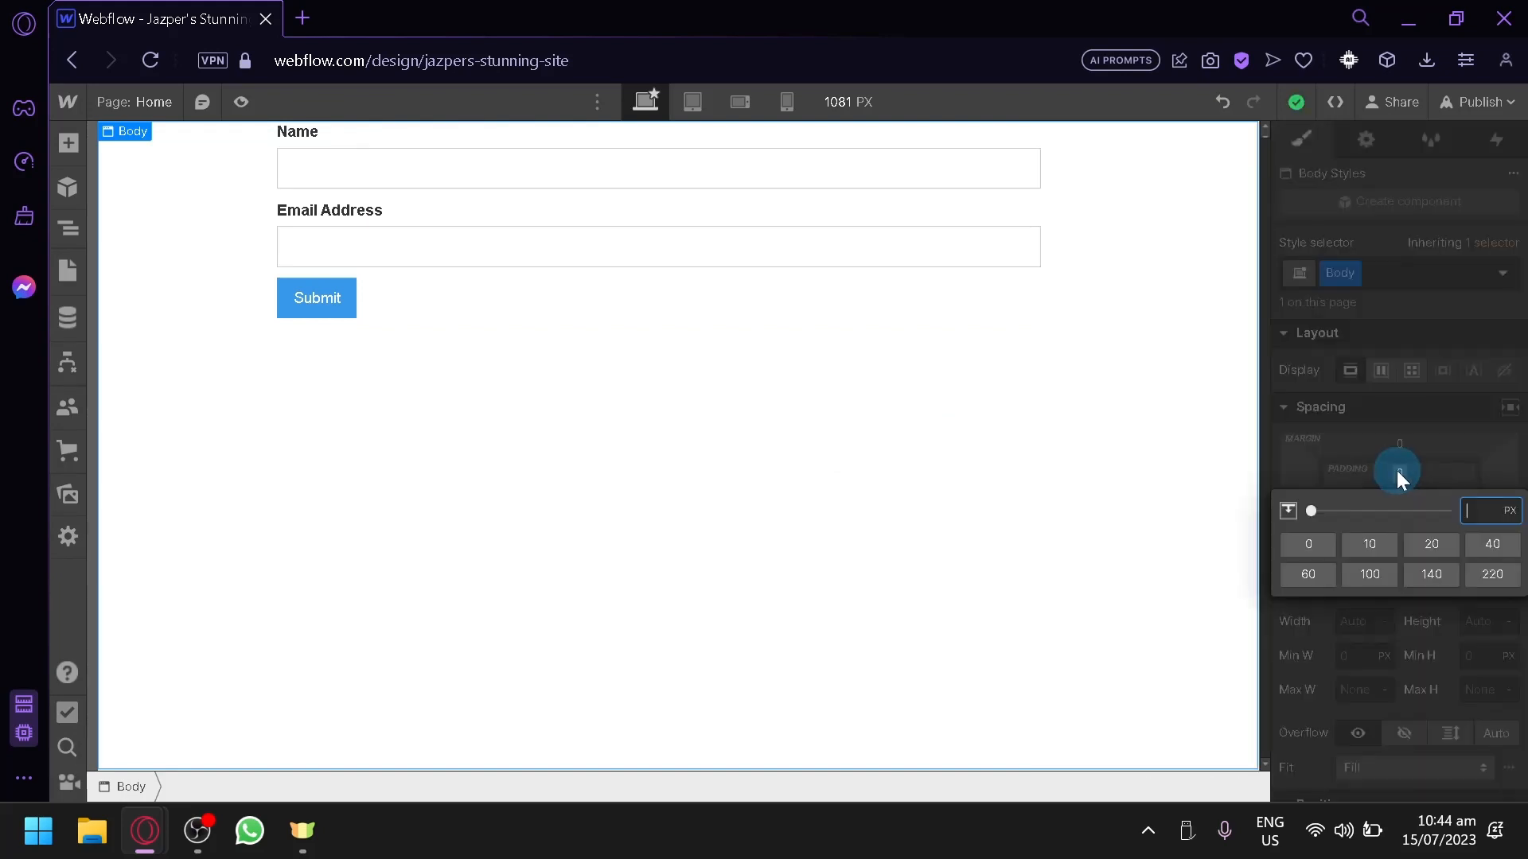
{"action": "left_click", "coordinate": [1397, 475]}
{"action": "left_click_drag", "start_coordinate": [1397, 475], "coordinate": [1424, 563]}
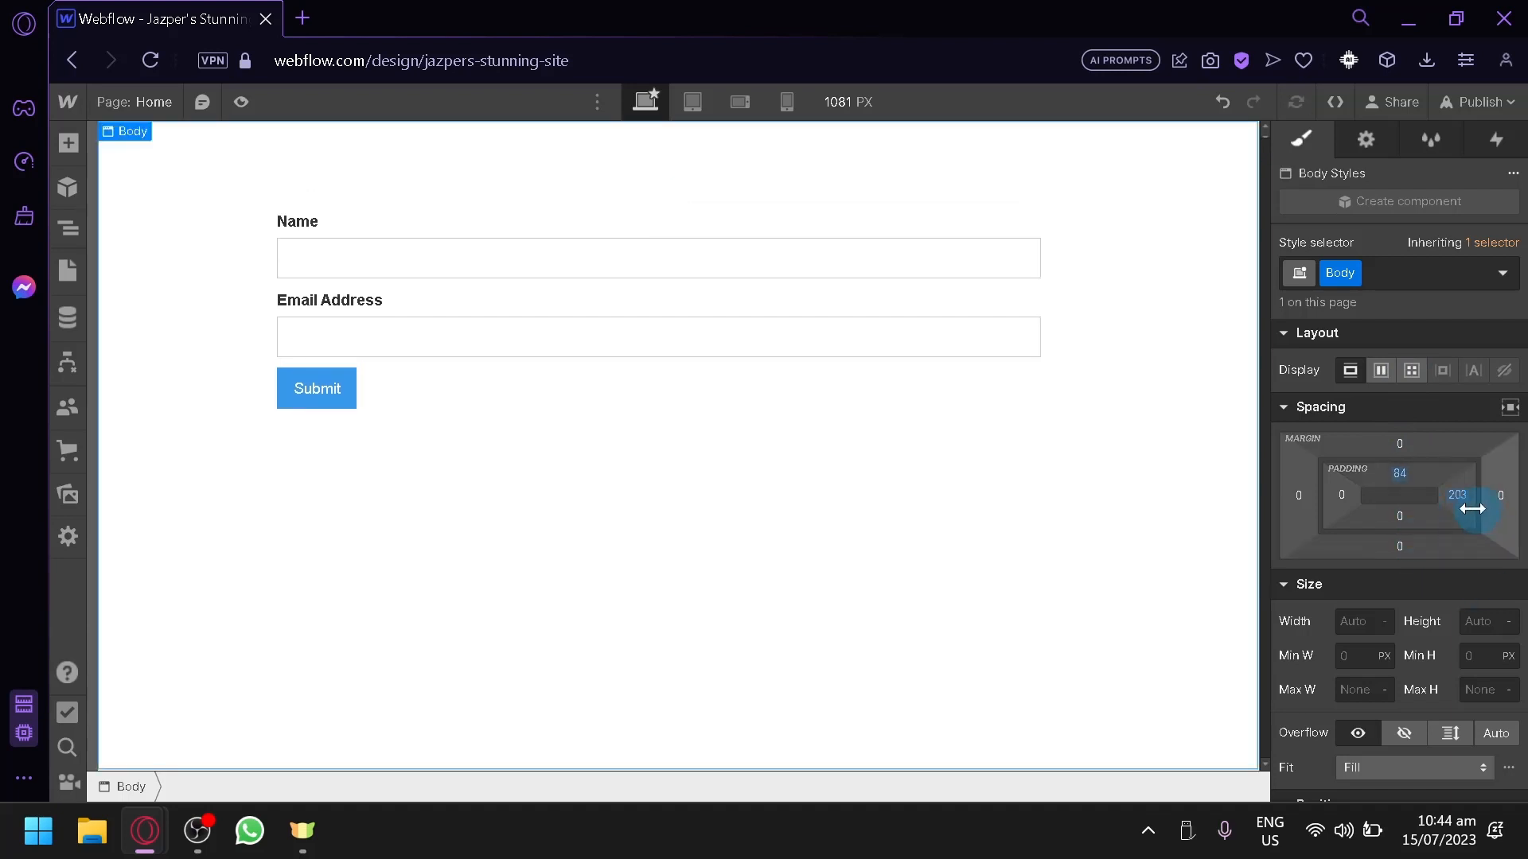
Set the Body's left margin to -120 px and its right padding to 517 px
{"action": "left_click_drag", "start_coordinate": [1456, 498], "coordinate": [1178, 503]}
{"action": "left_click_drag", "start_coordinate": [1305, 502], "coordinate": [1424, 528]}
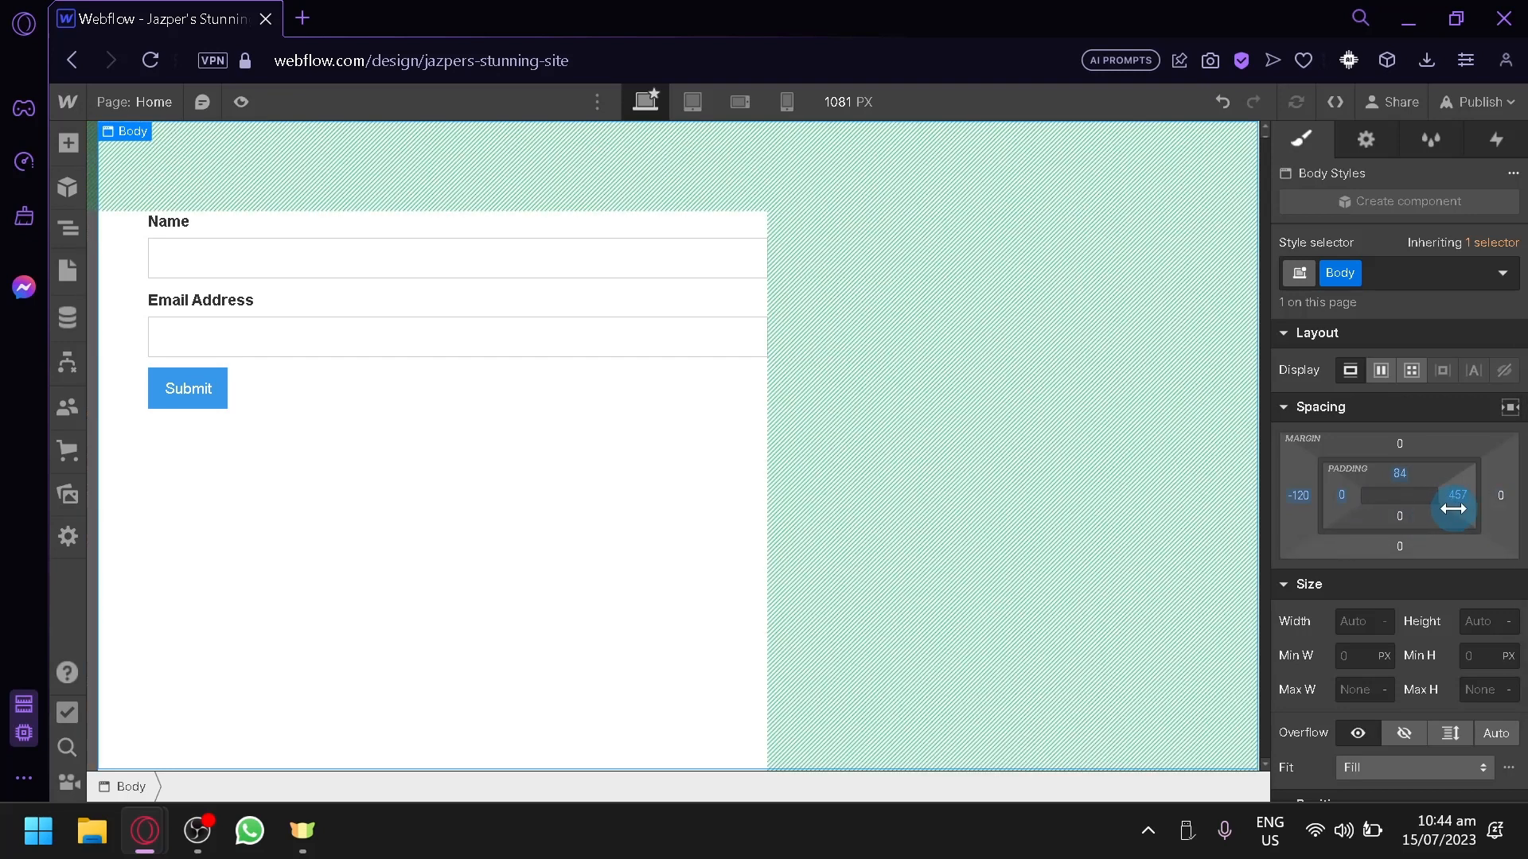
{"action": "left_click_drag", "start_coordinate": [1453, 509], "coordinate": [1364, 533]}
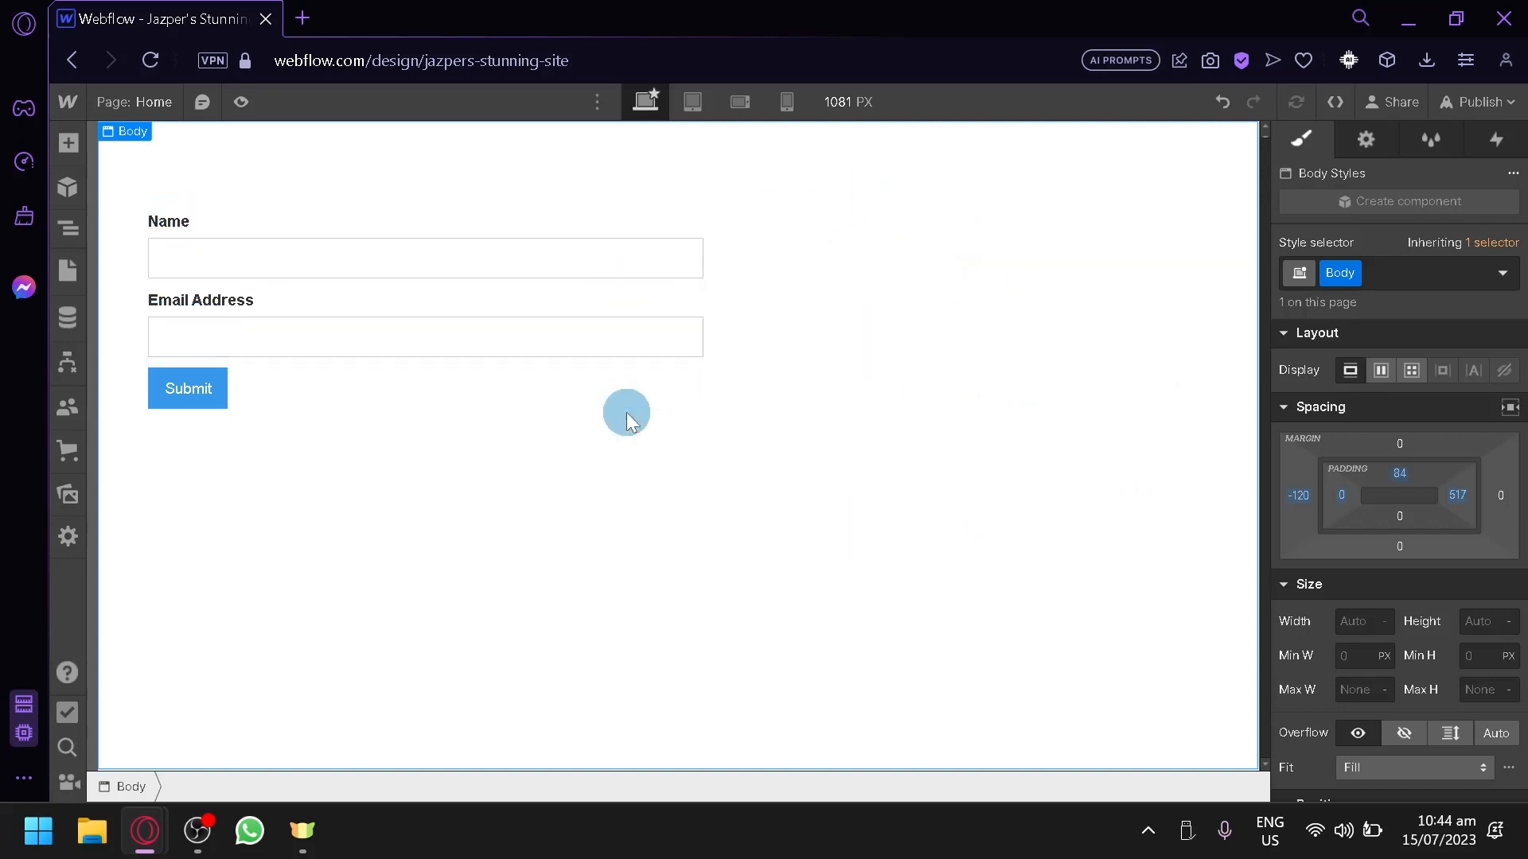
Look through the form elements available for adding, such as Text Area, Radio Button and Form Button
{"action": "left_click", "coordinate": [78, 143]}
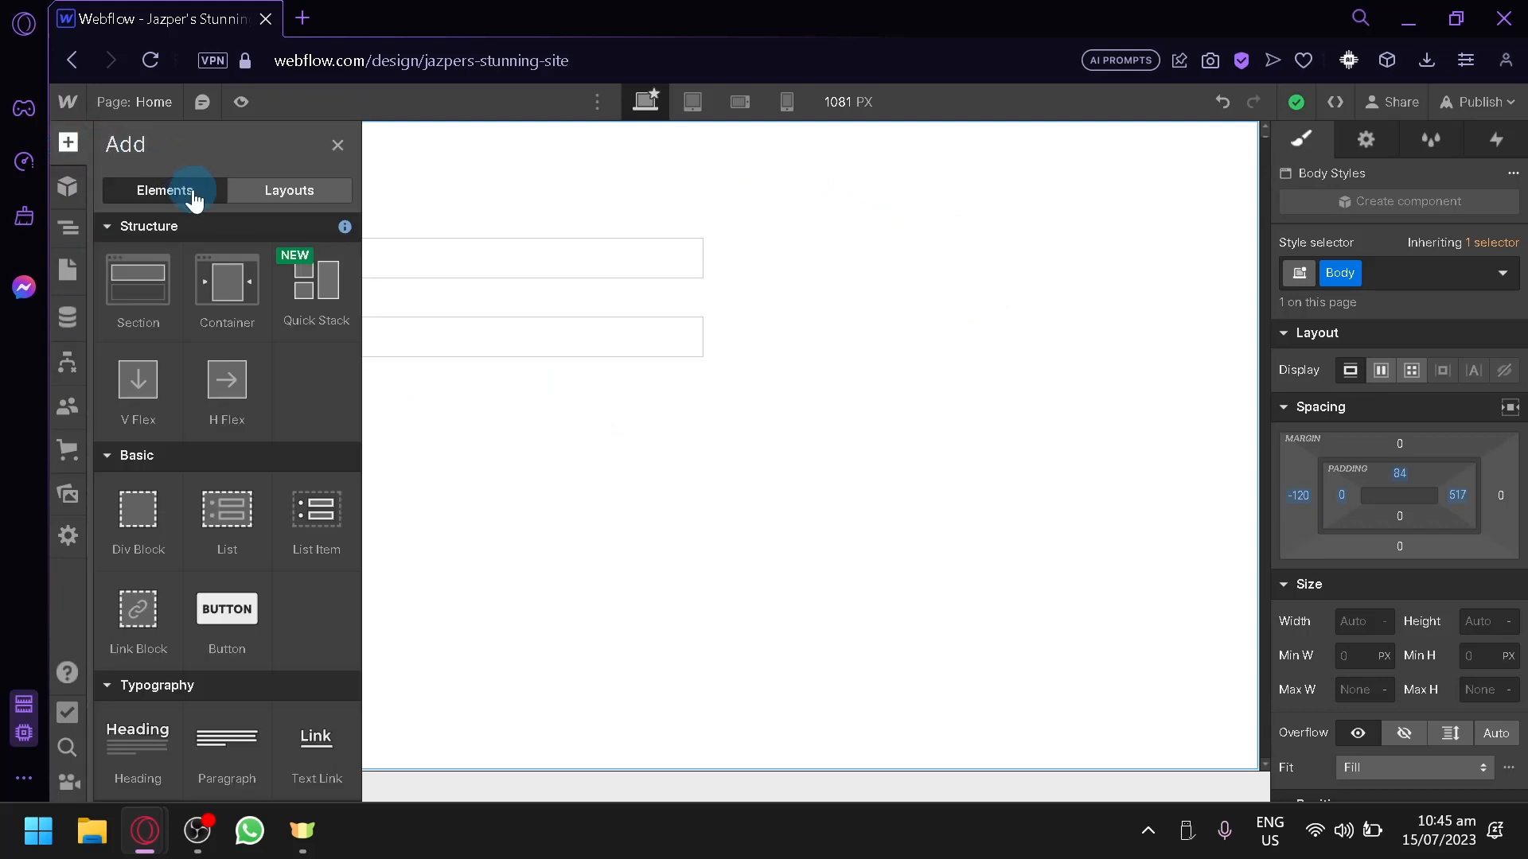
{"action": "scroll", "coordinate": [235, 398], "scroll_direction": "down", "scroll_amount": 15}
{"action": "scroll", "coordinate": [223, 426], "scroll_direction": "up", "scroll_amount": 3}
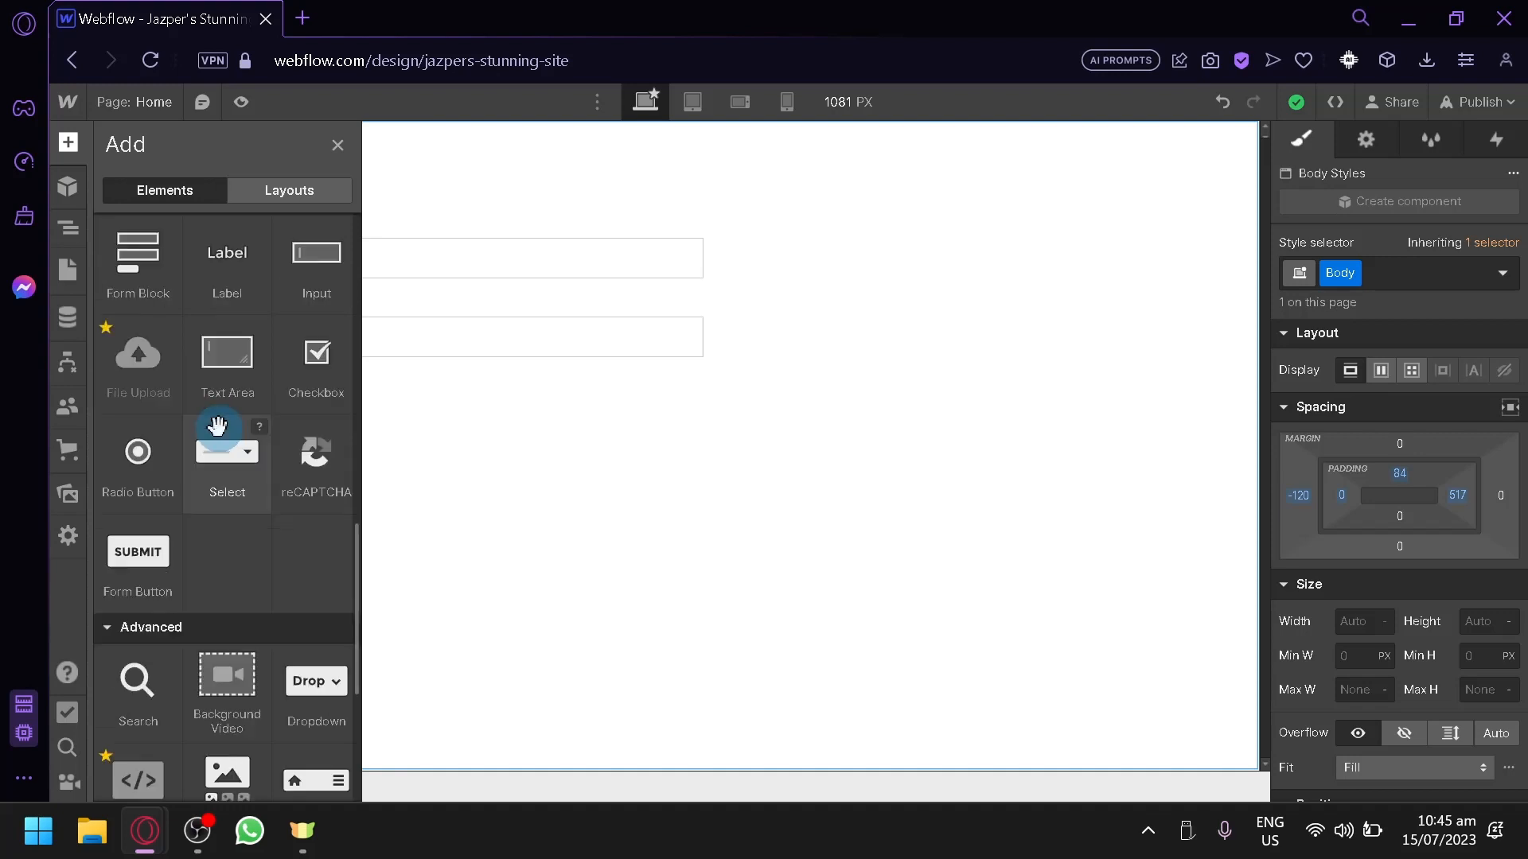
{"action": "scroll", "coordinate": [202, 478], "scroll_direction": "up", "scroll_amount": 5}
{"action": "scroll", "coordinate": [160, 509], "scroll_direction": "down", "scroll_amount": 3}
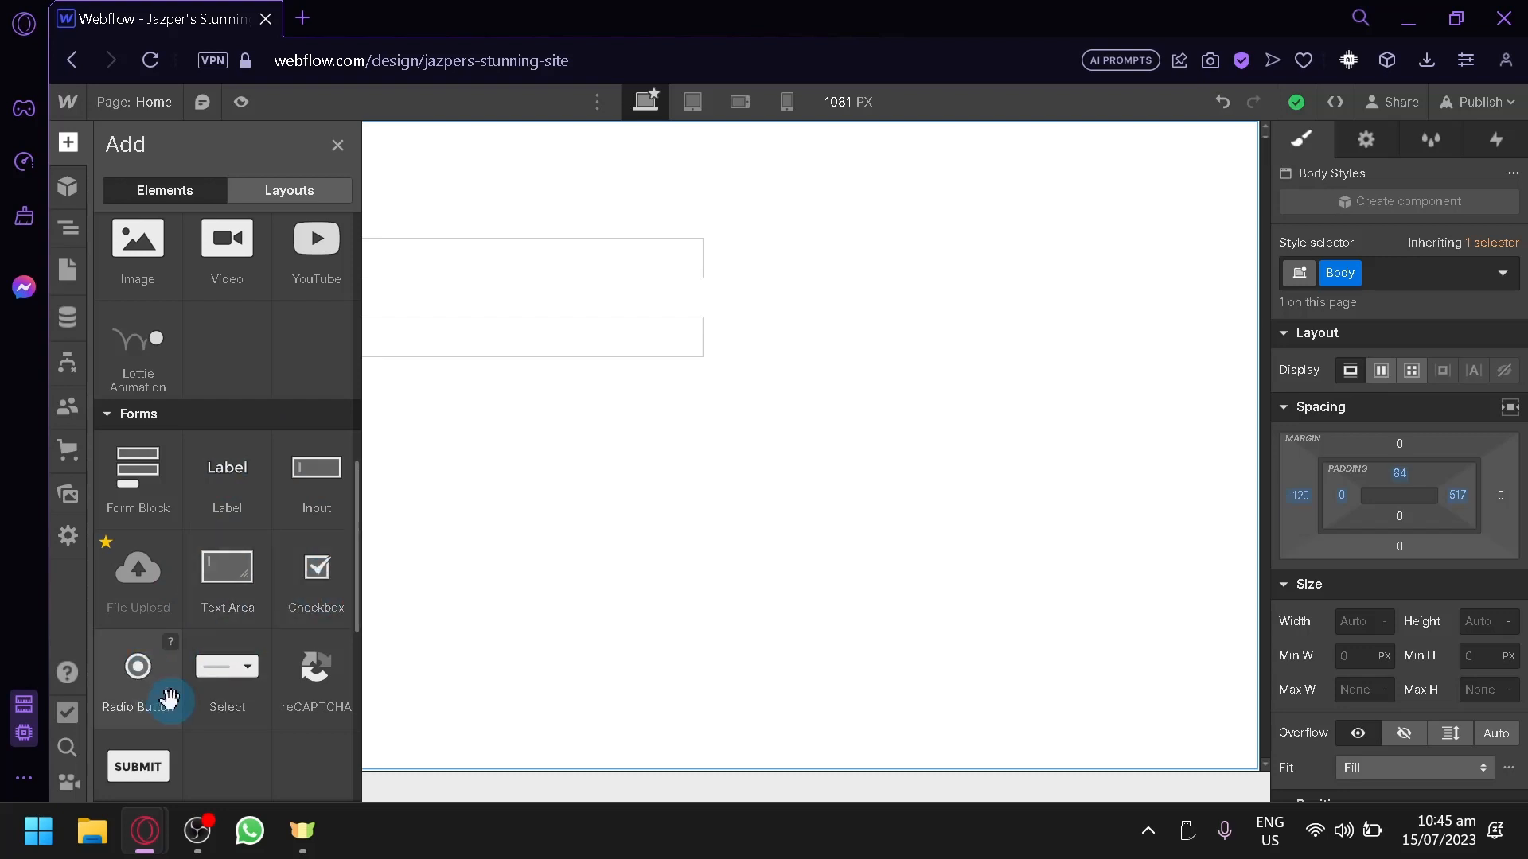
{"action": "scroll", "coordinate": [256, 711], "scroll_direction": "down", "scroll_amount": 3}
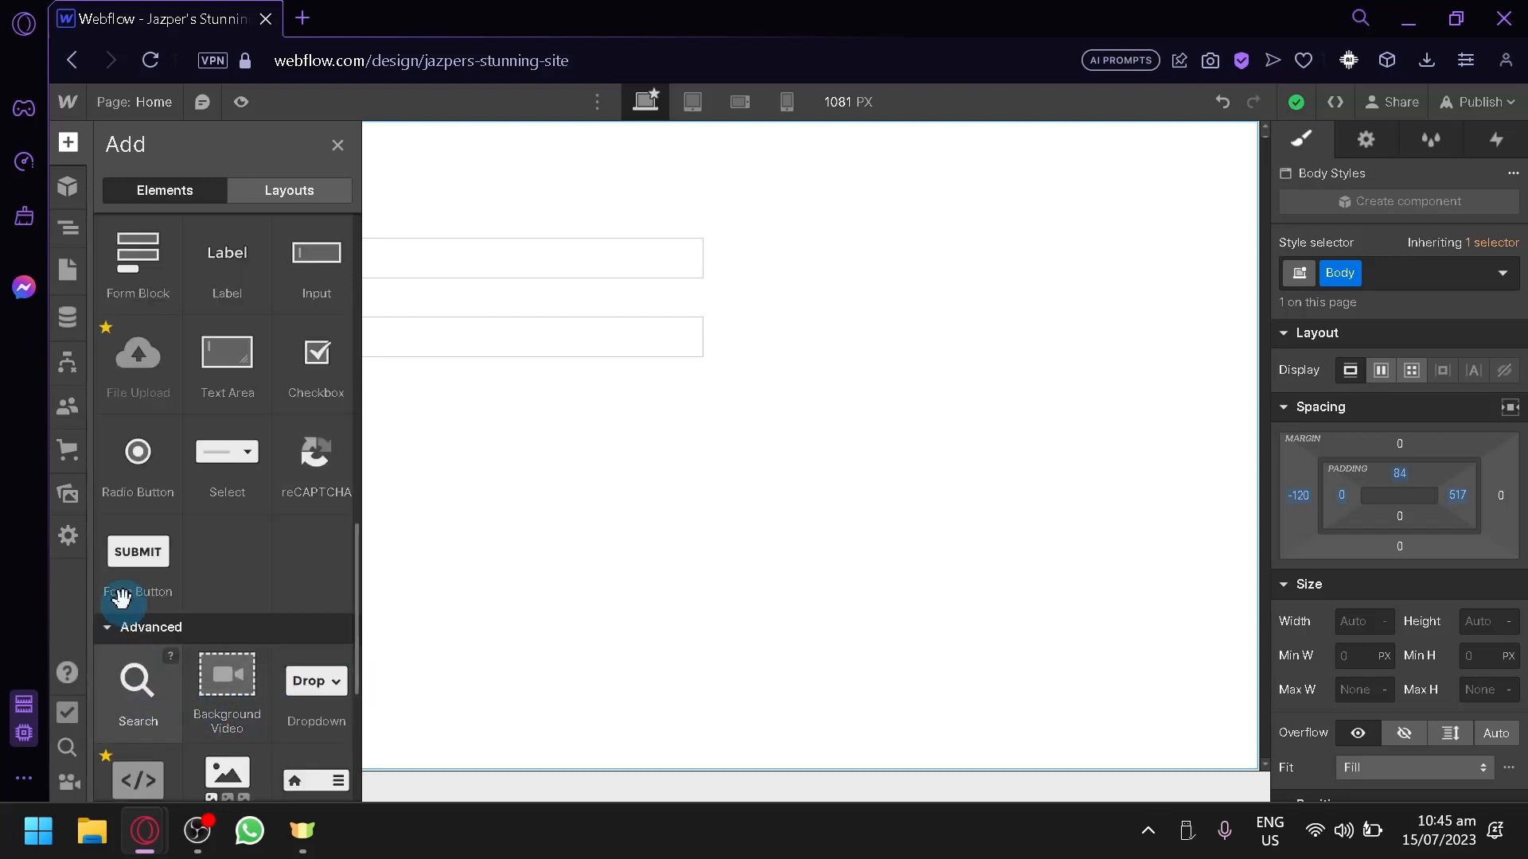
{"action": "left_click", "coordinate": [394, 499]}
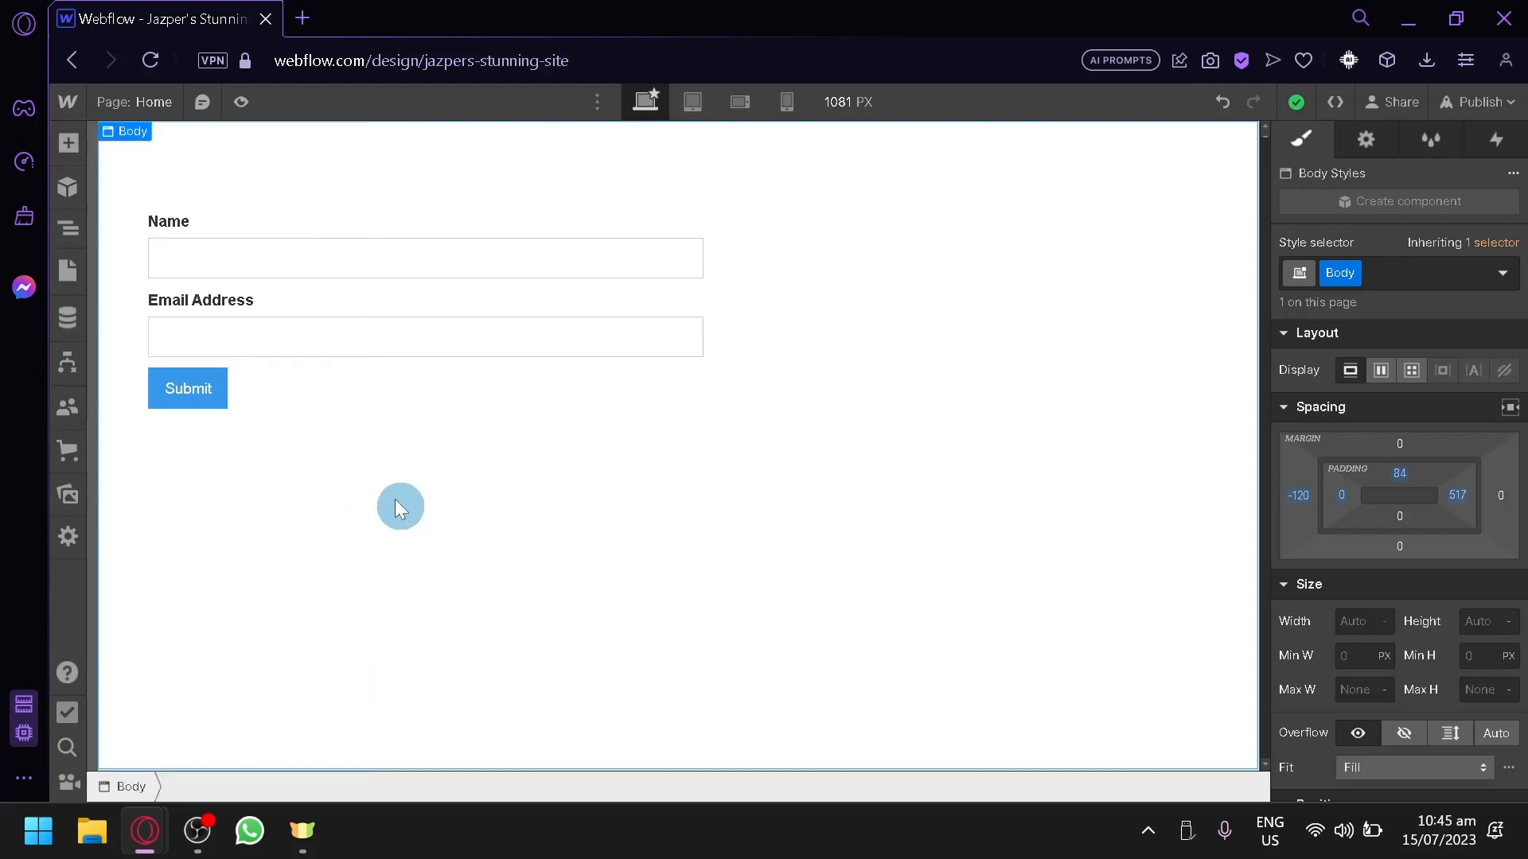
Try to push the Submit button's text across with extra left padding and centre its text alignment
{"action": "left_click", "coordinate": [204, 399]}
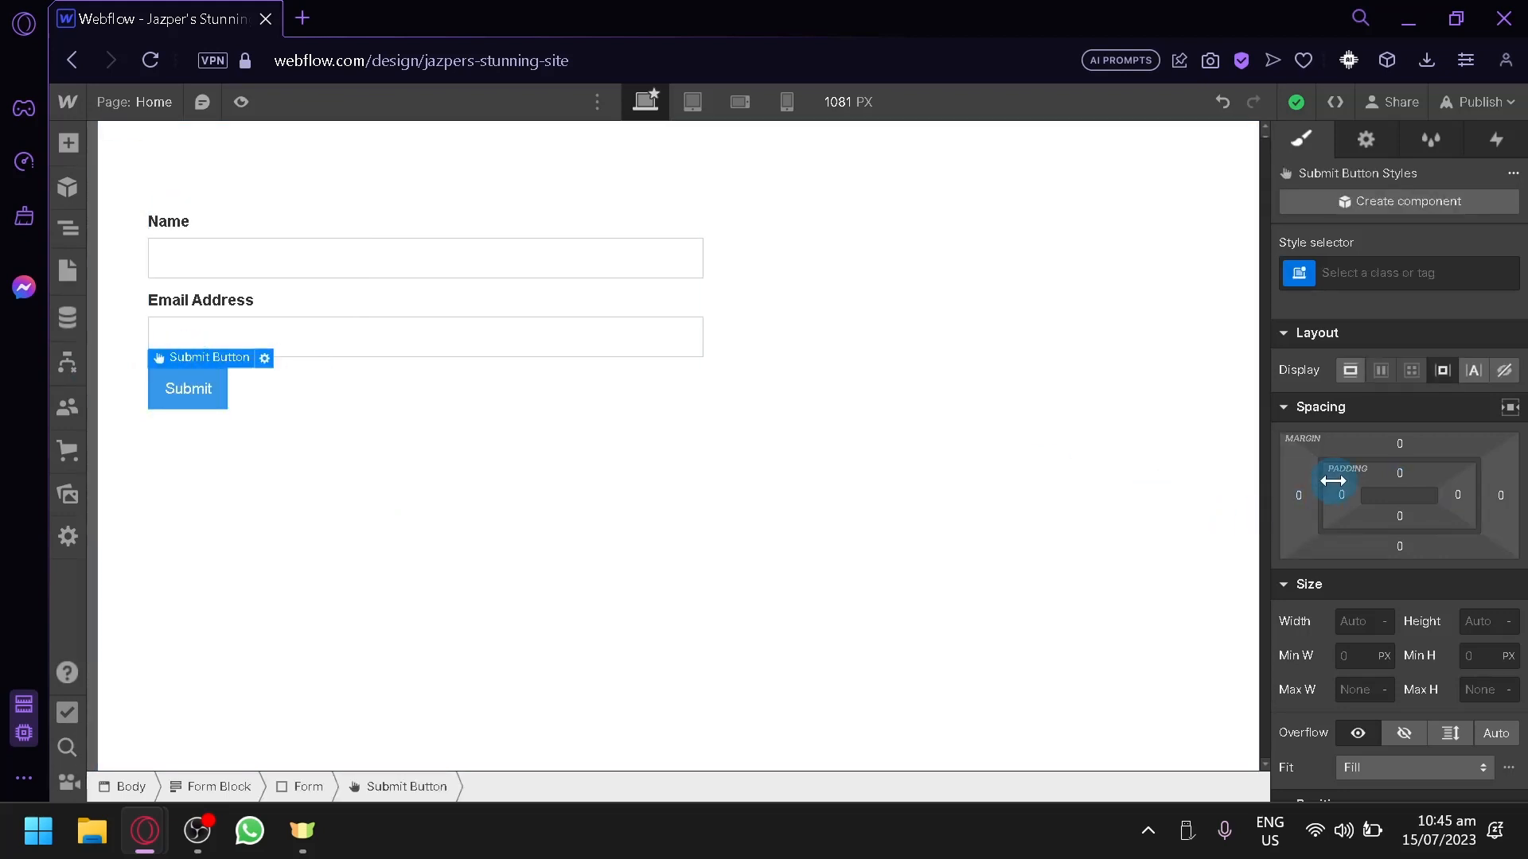
{"action": "left_click_drag", "start_coordinate": [1343, 494], "coordinate": [1509, 510]}
{"action": "scroll", "coordinate": [1432, 620], "scroll_direction": "down", "scroll_amount": 3}
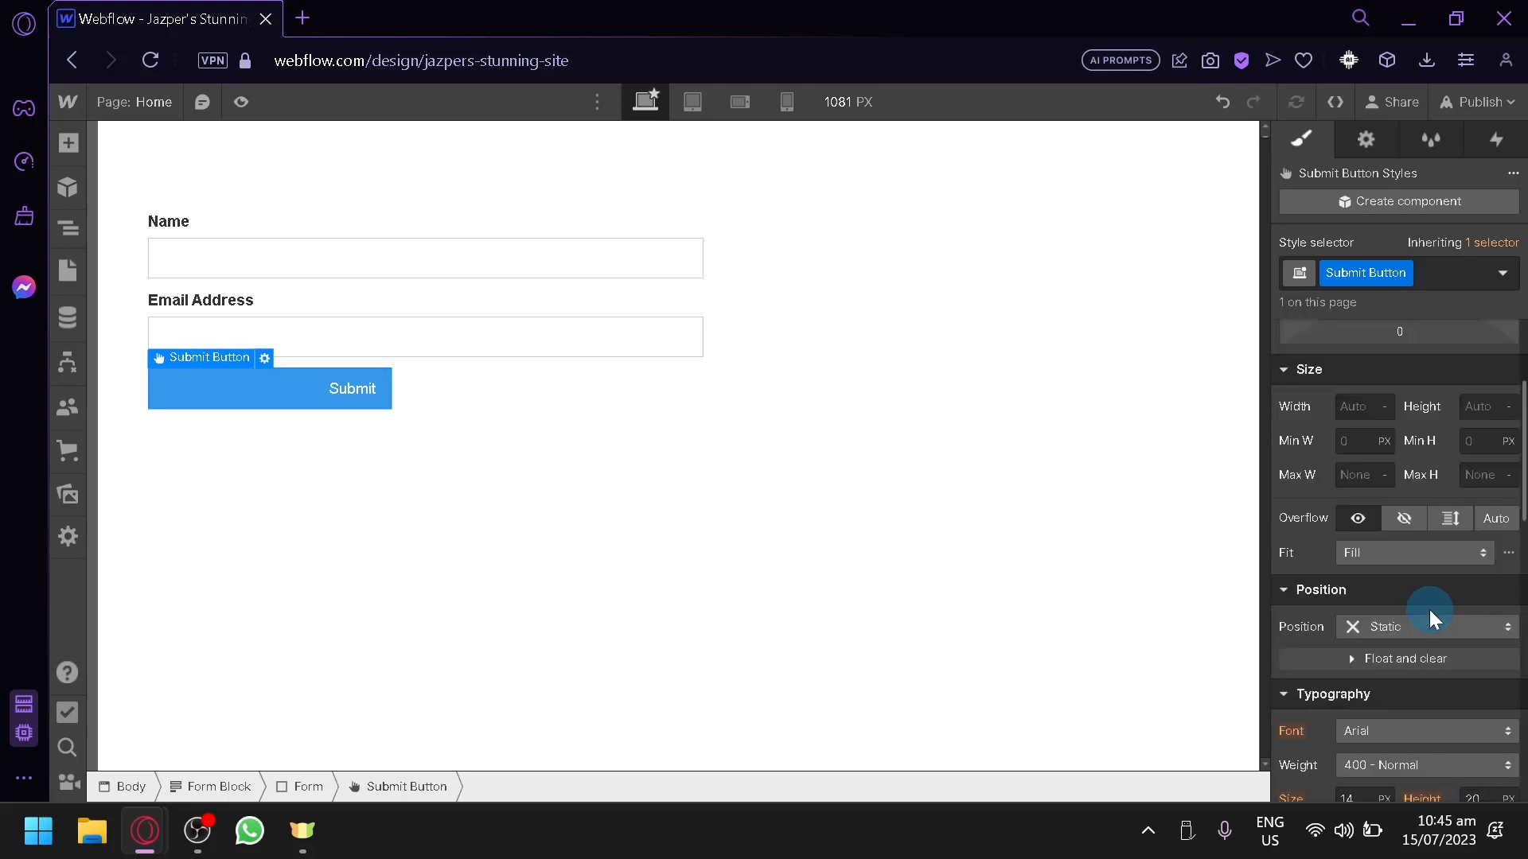
{"action": "scroll", "coordinate": [1418, 677], "scroll_direction": "down", "scroll_amount": 3}
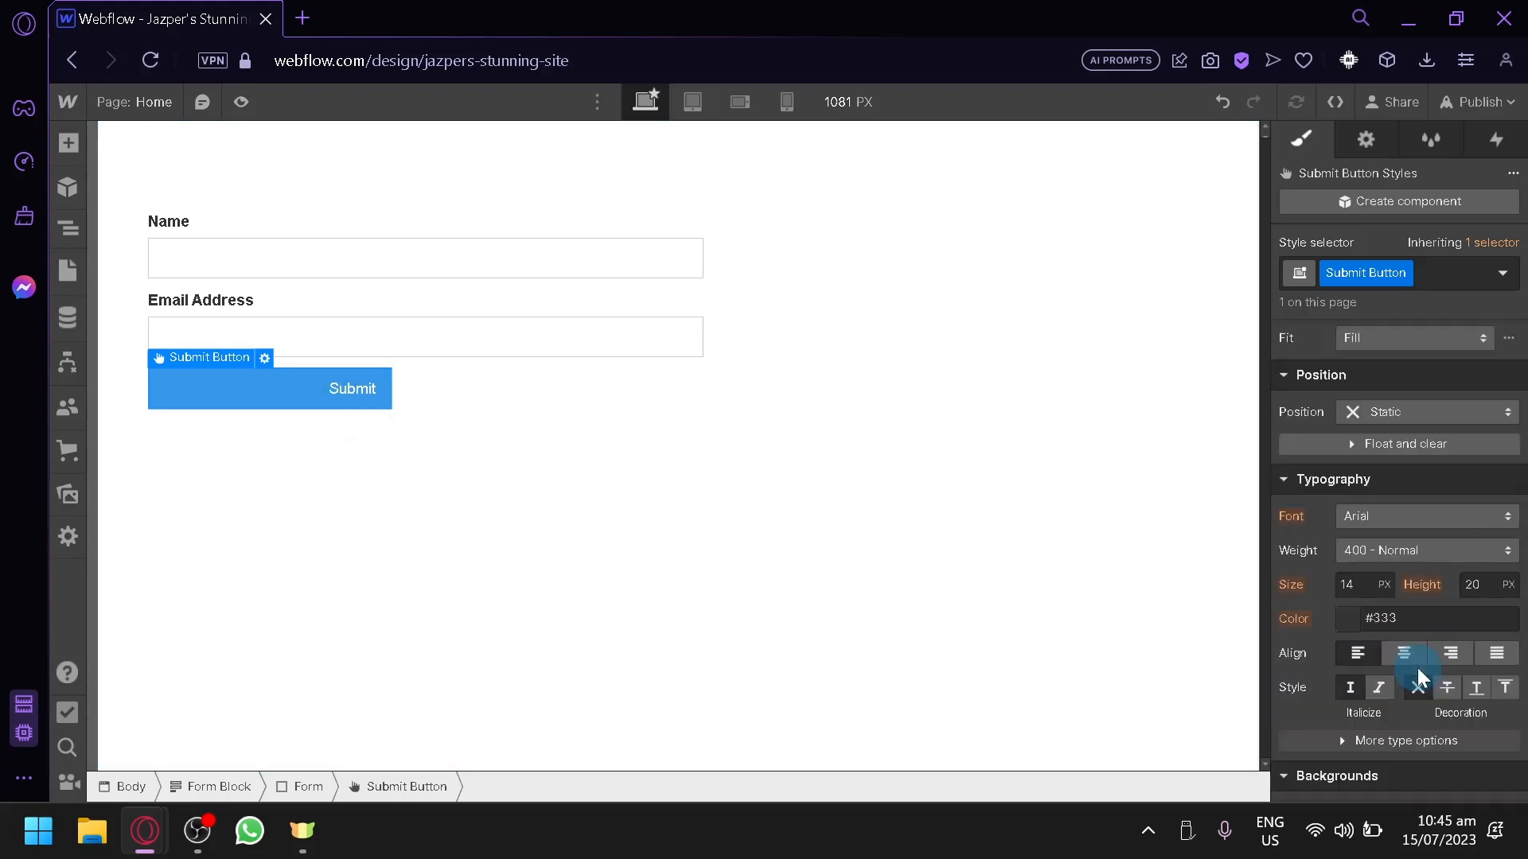
{"action": "left_click", "coordinate": [1402, 657]}
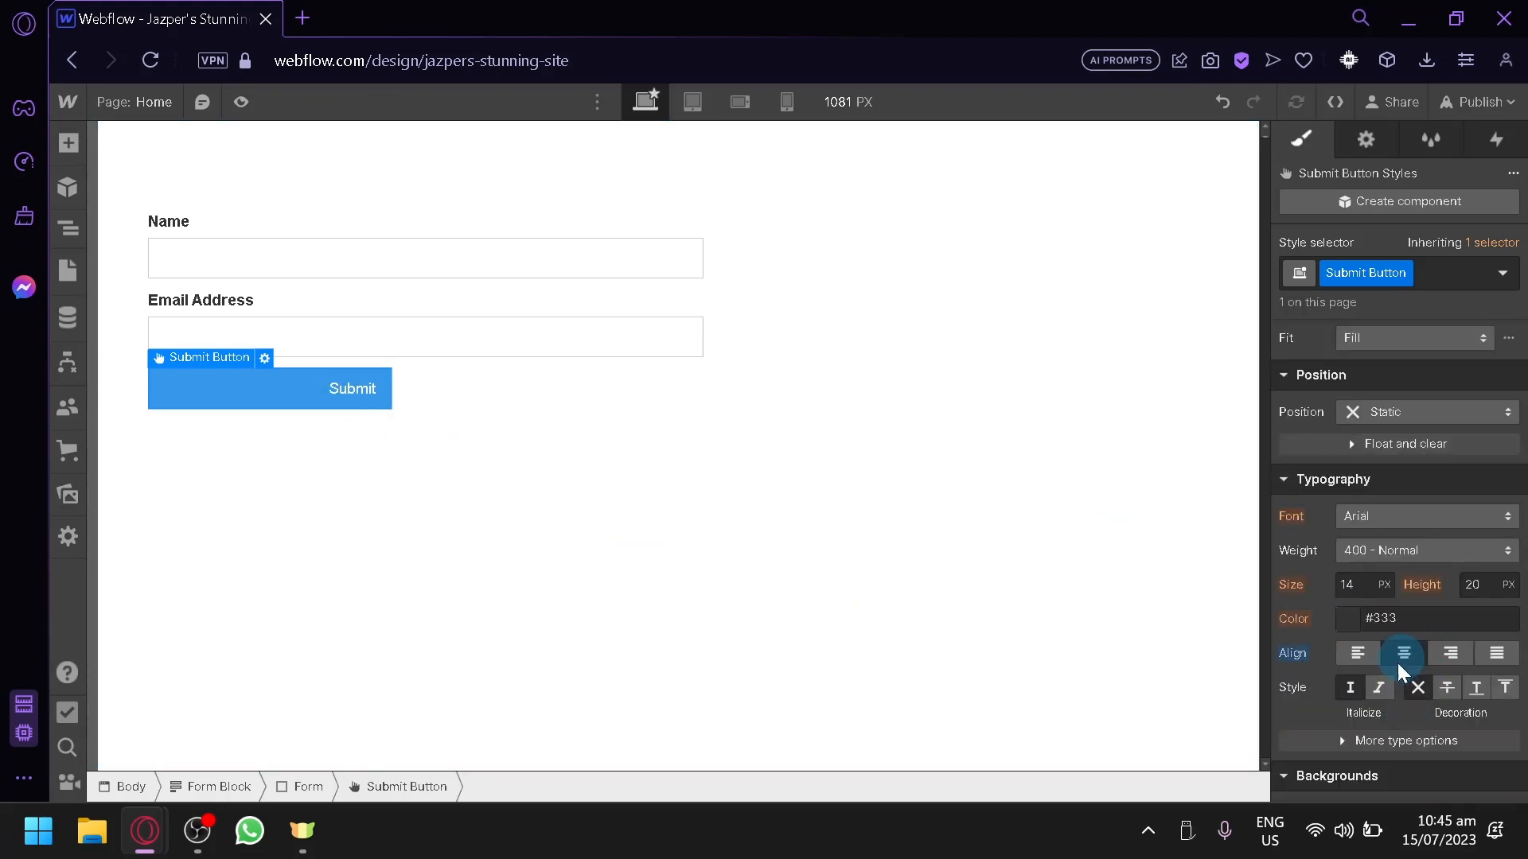
Clear the Submit button's text in its full settings and undo the deletion
{"action": "left_click", "coordinate": [321, 408]}
{"action": "double_click", "coordinate": [342, 390]}
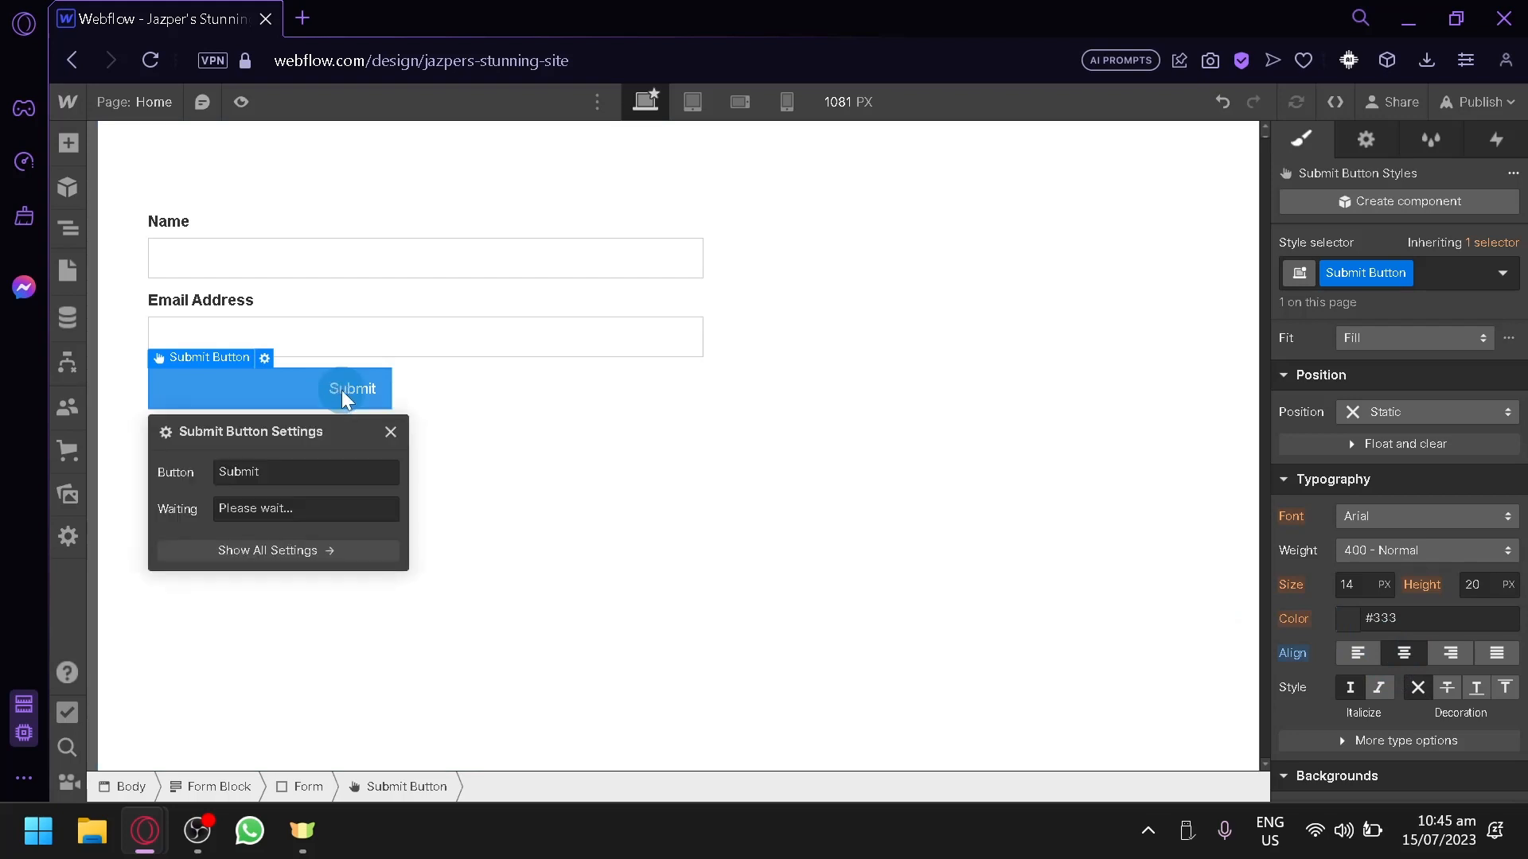
{"action": "left_click", "coordinate": [307, 474]}
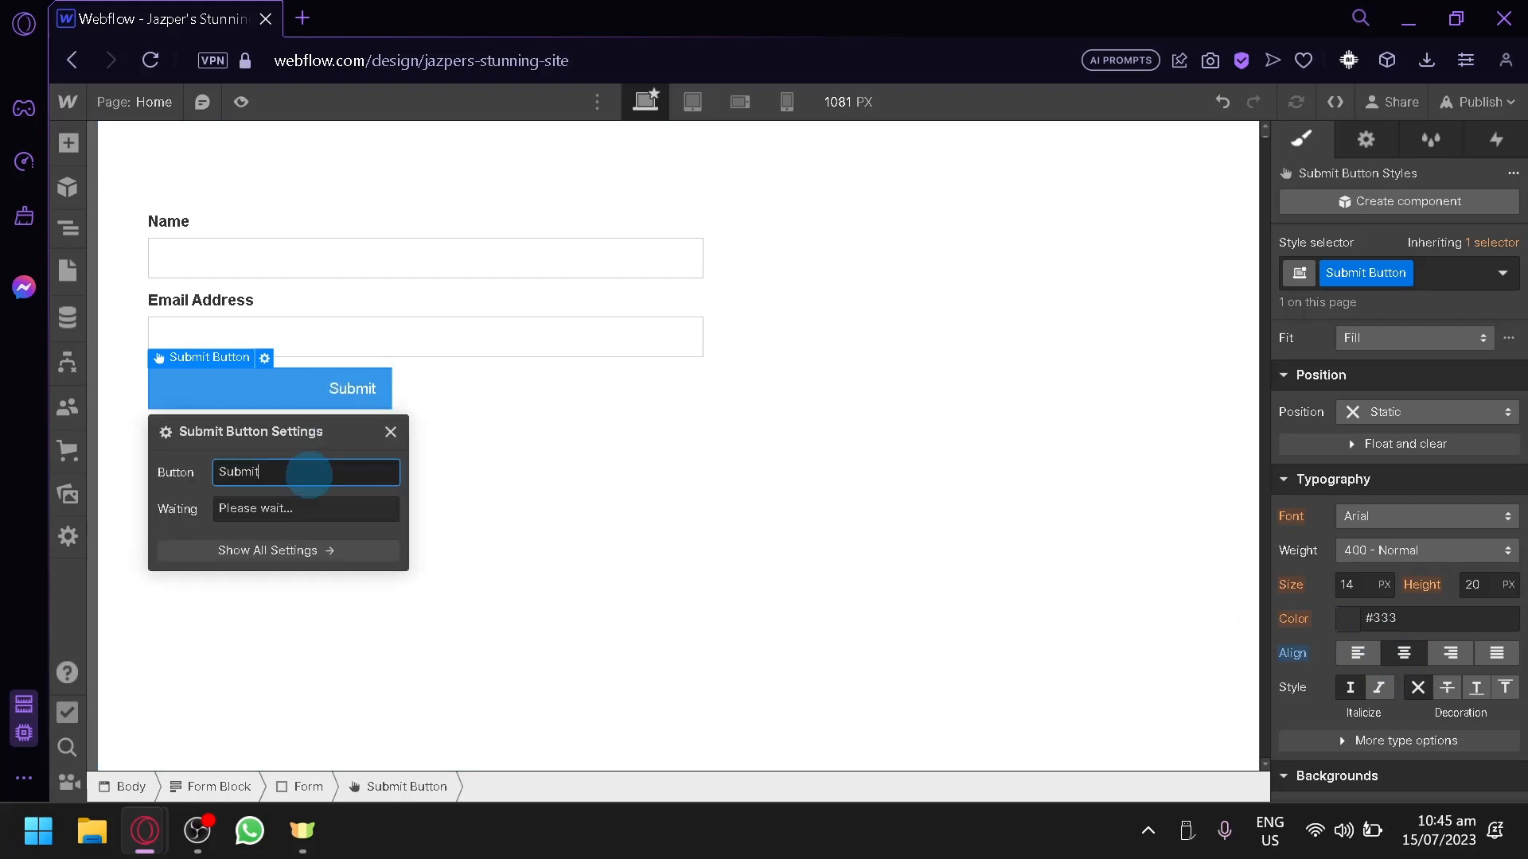
{"action": "left_click", "coordinate": [347, 550]}
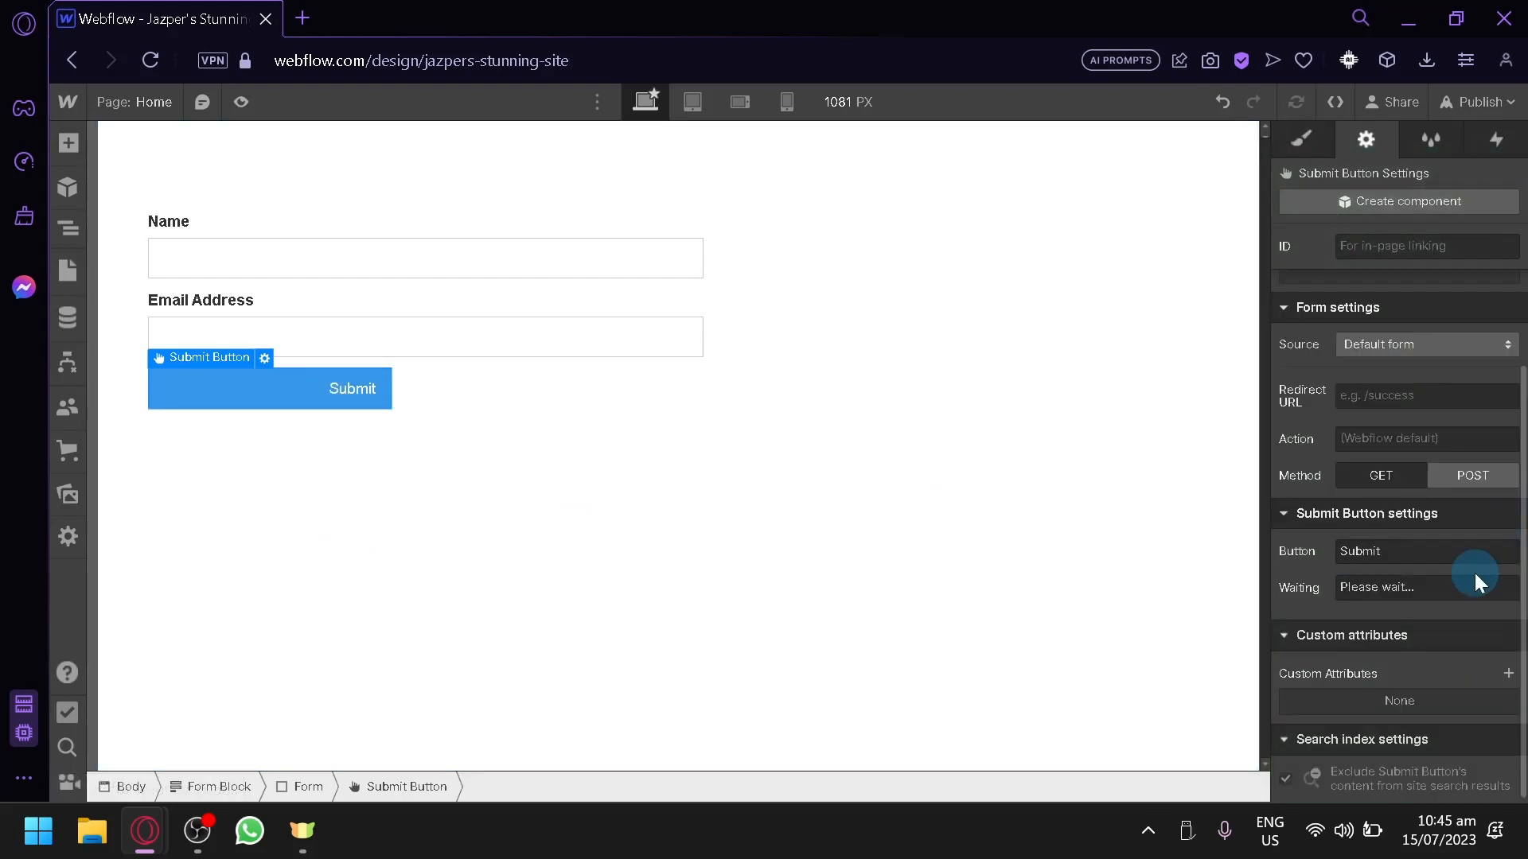
{"action": "left_click", "coordinate": [1428, 549]}
{"action": "left_click_drag", "start_coordinate": [1433, 547], "coordinate": [1290, 591]}
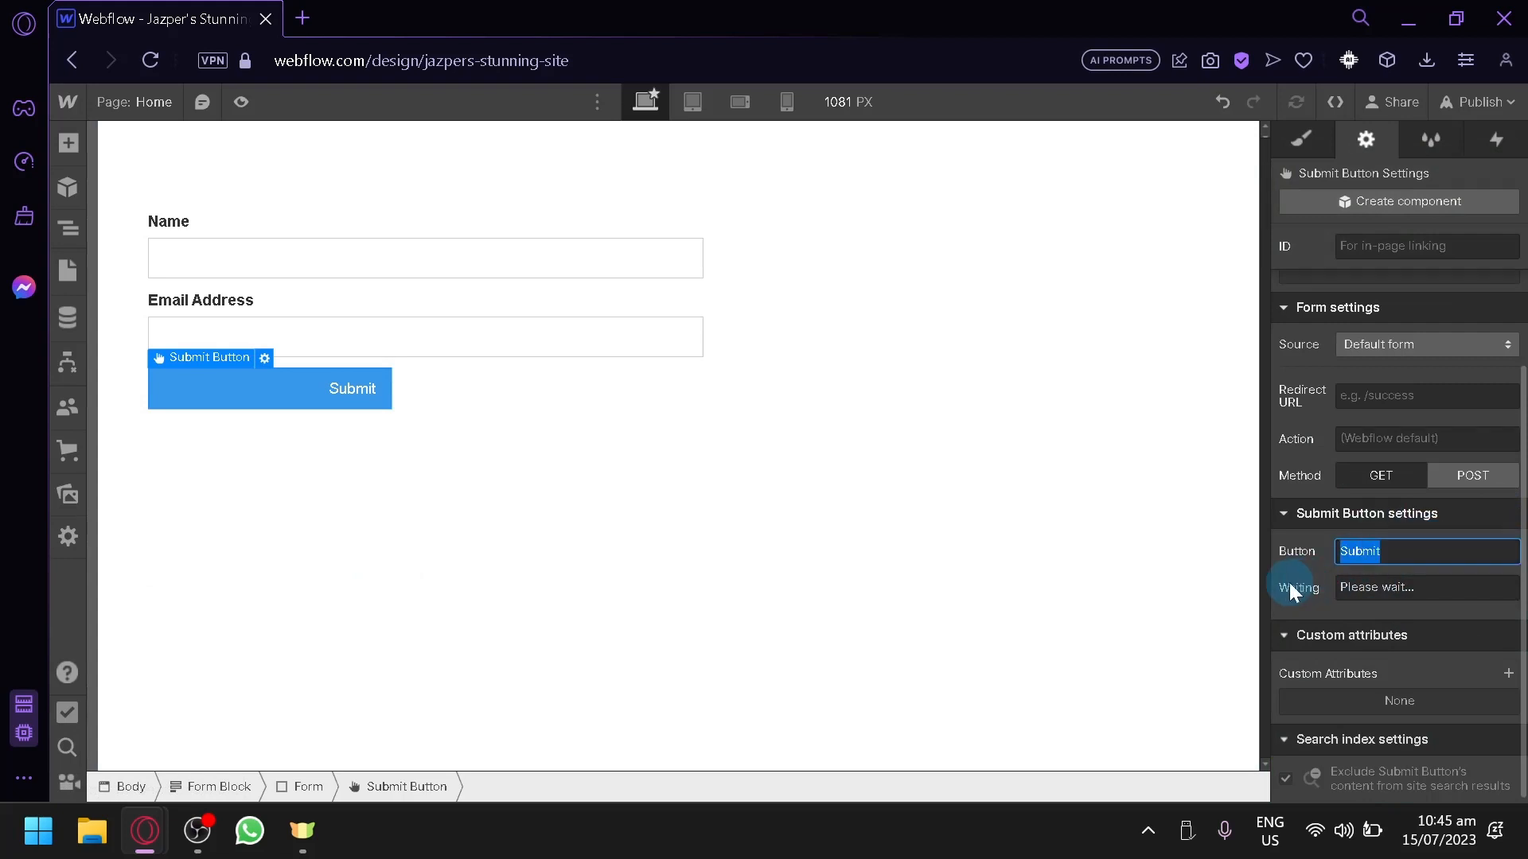
{"action": "key", "text": "BackSpace"}
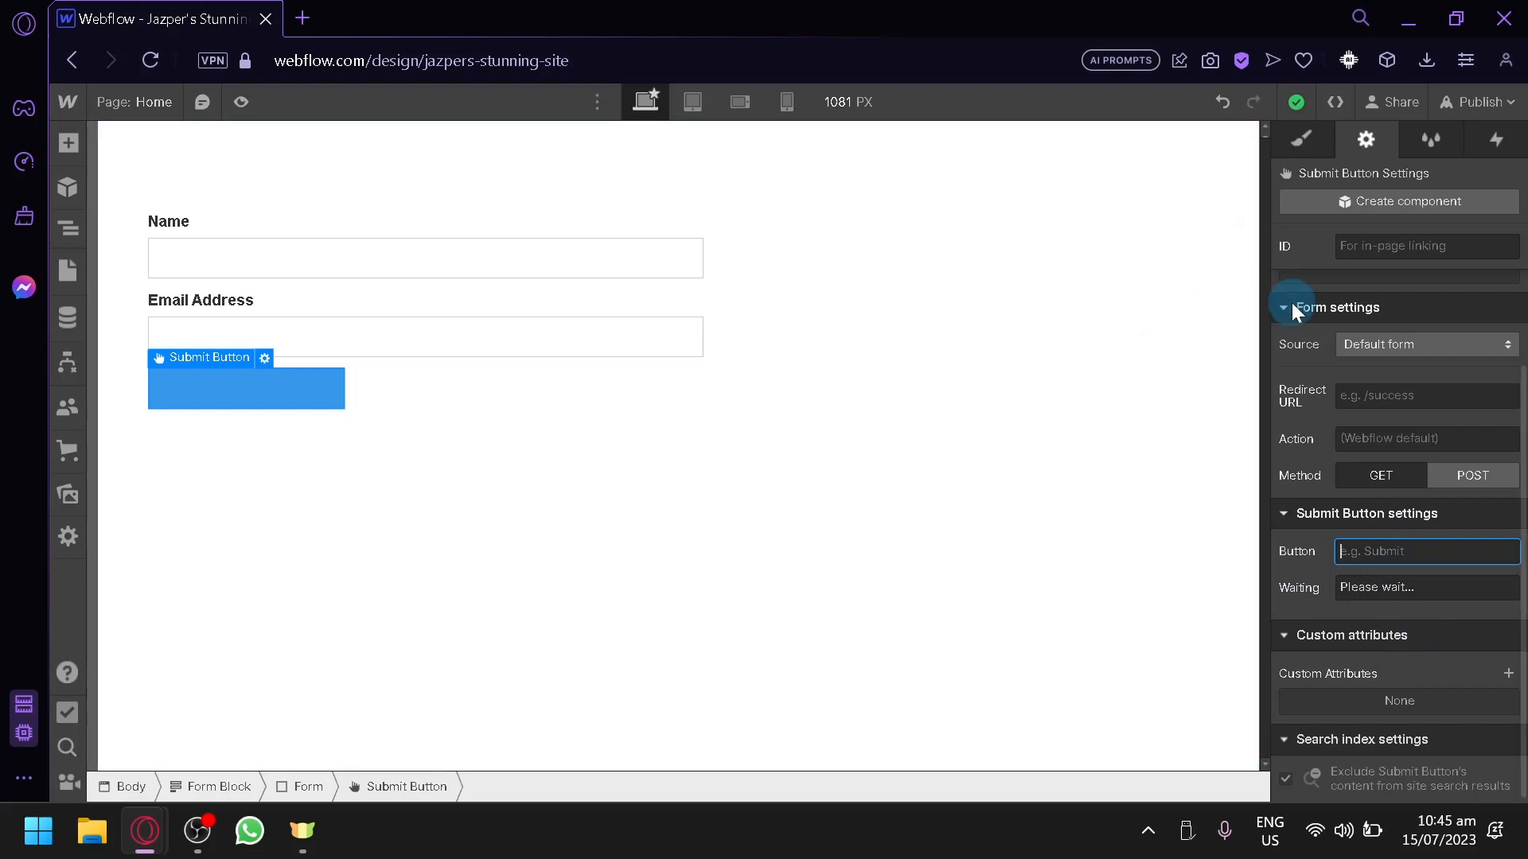
{"action": "key", "text": "ctrl+z"}
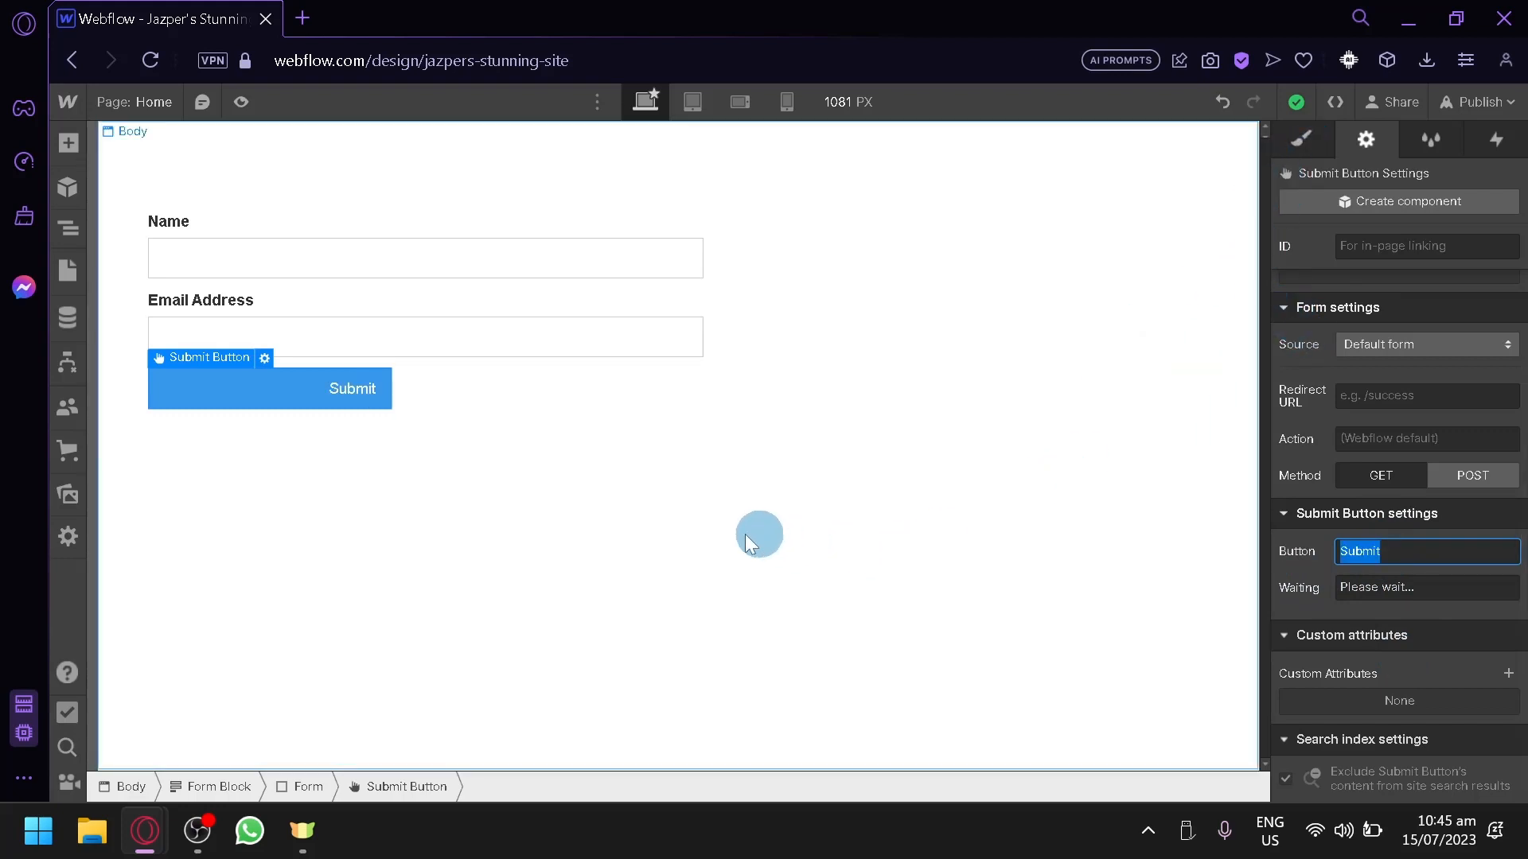
{"action": "left_click", "coordinate": [705, 566]}
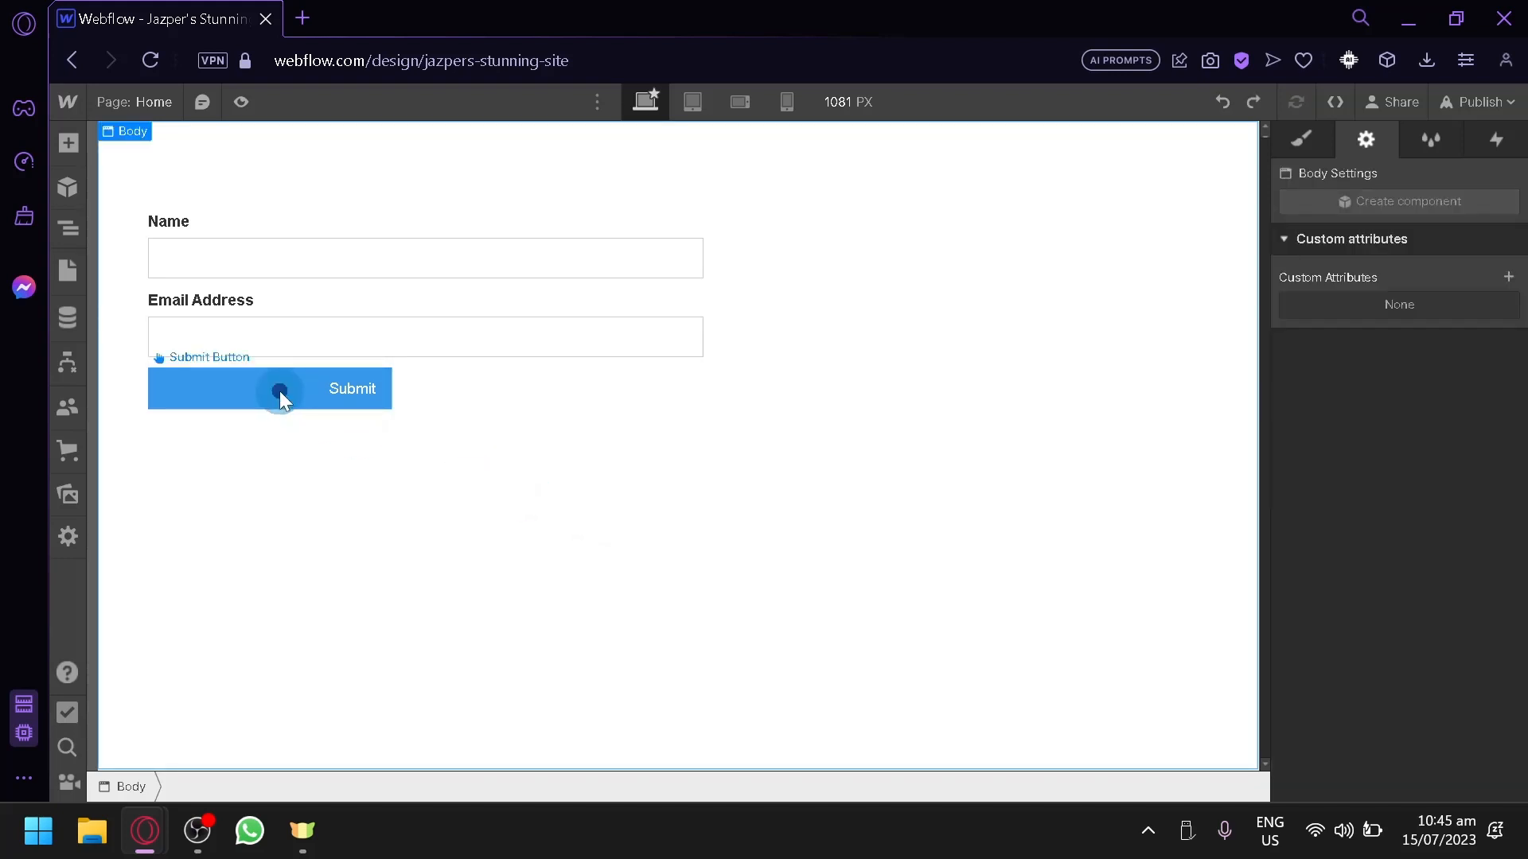
Increase the Submit button's left margin until it lines up with the right end of the Email Address field
{"action": "left_click", "coordinate": [279, 389]}
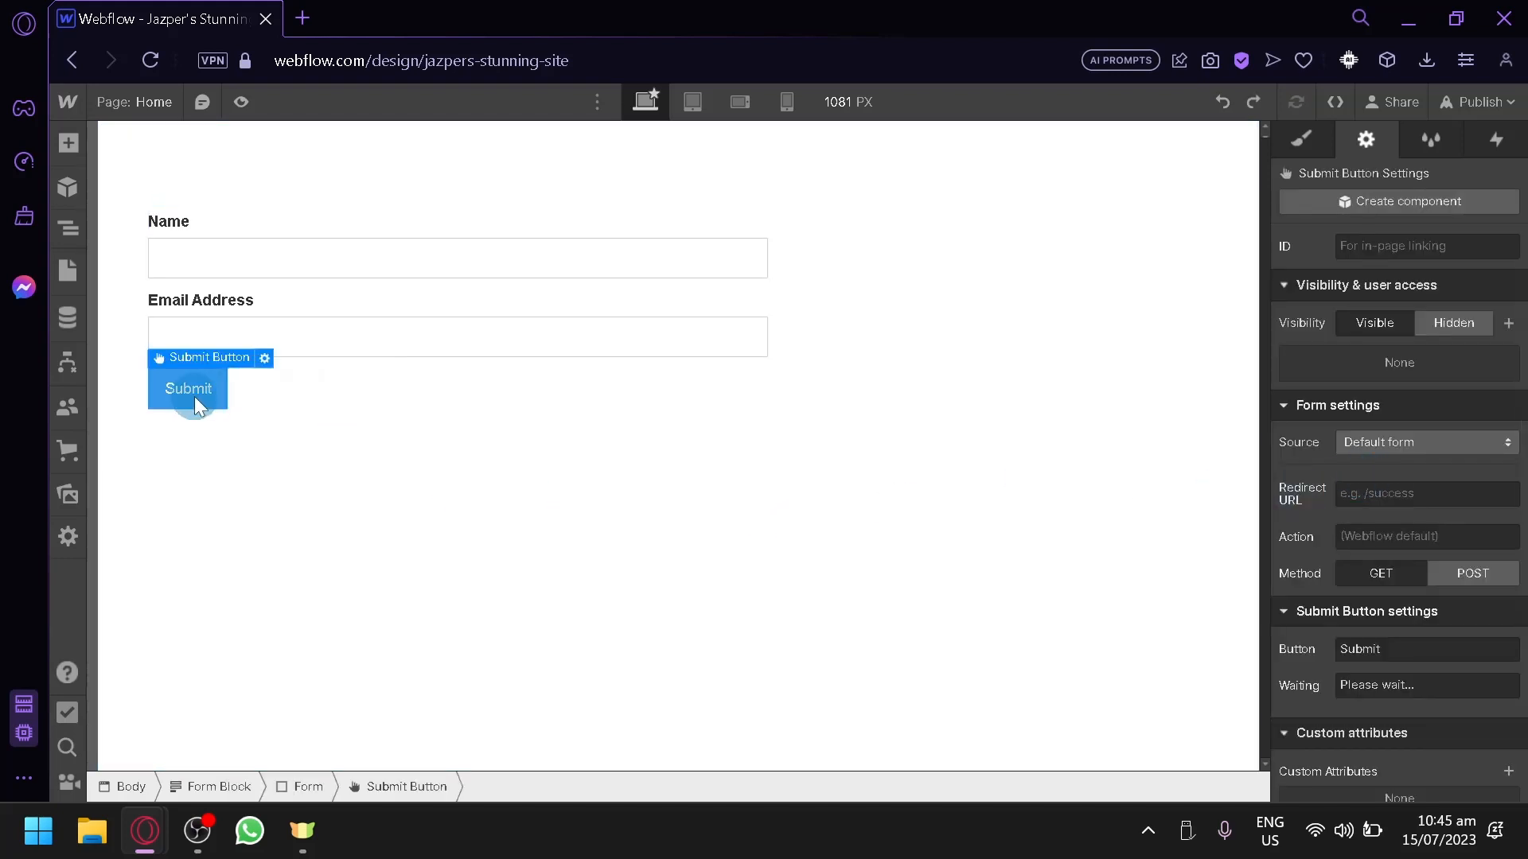
{"action": "left_click", "coordinate": [1302, 143]}
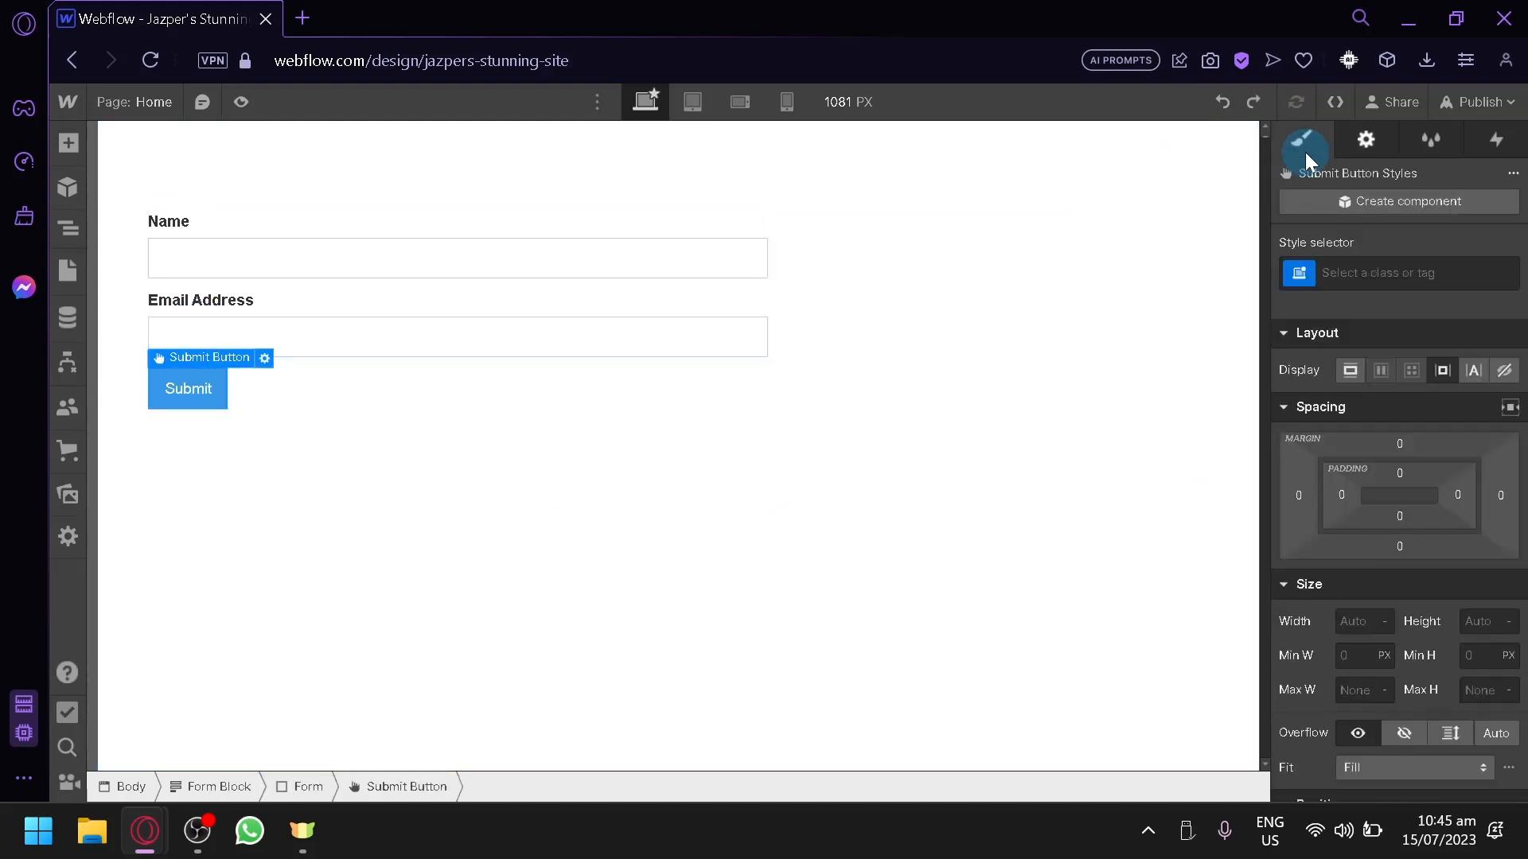
{"action": "left_click_drag", "start_coordinate": [1303, 506], "coordinate": [766, 544]}
{"action": "left_click", "coordinate": [743, 532]}
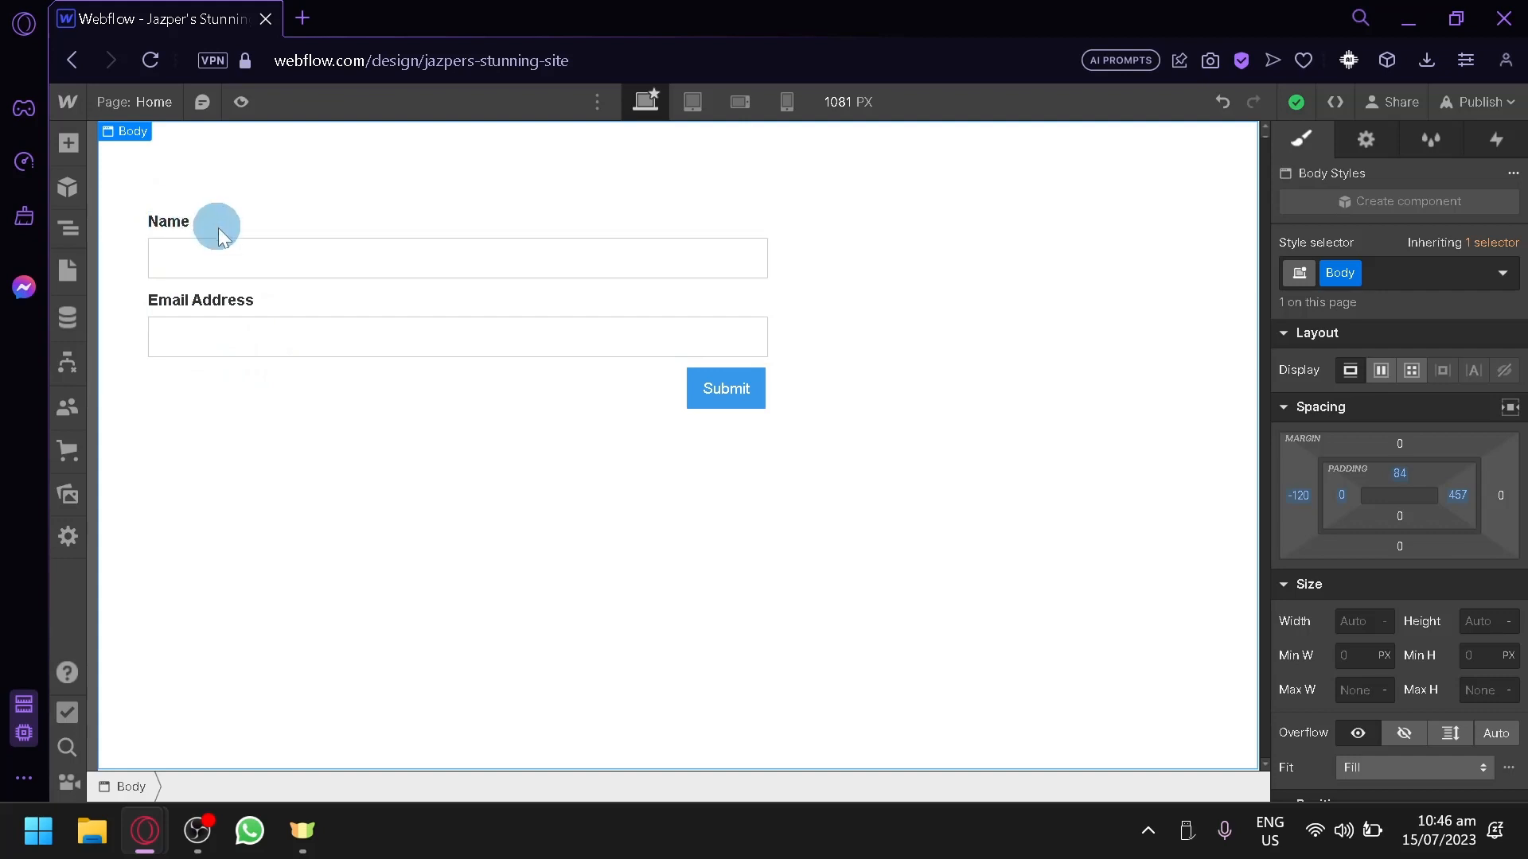
Set the Name text field's placeholder to "e.g Enter your whole name"
{"action": "double_click", "coordinate": [258, 266]}
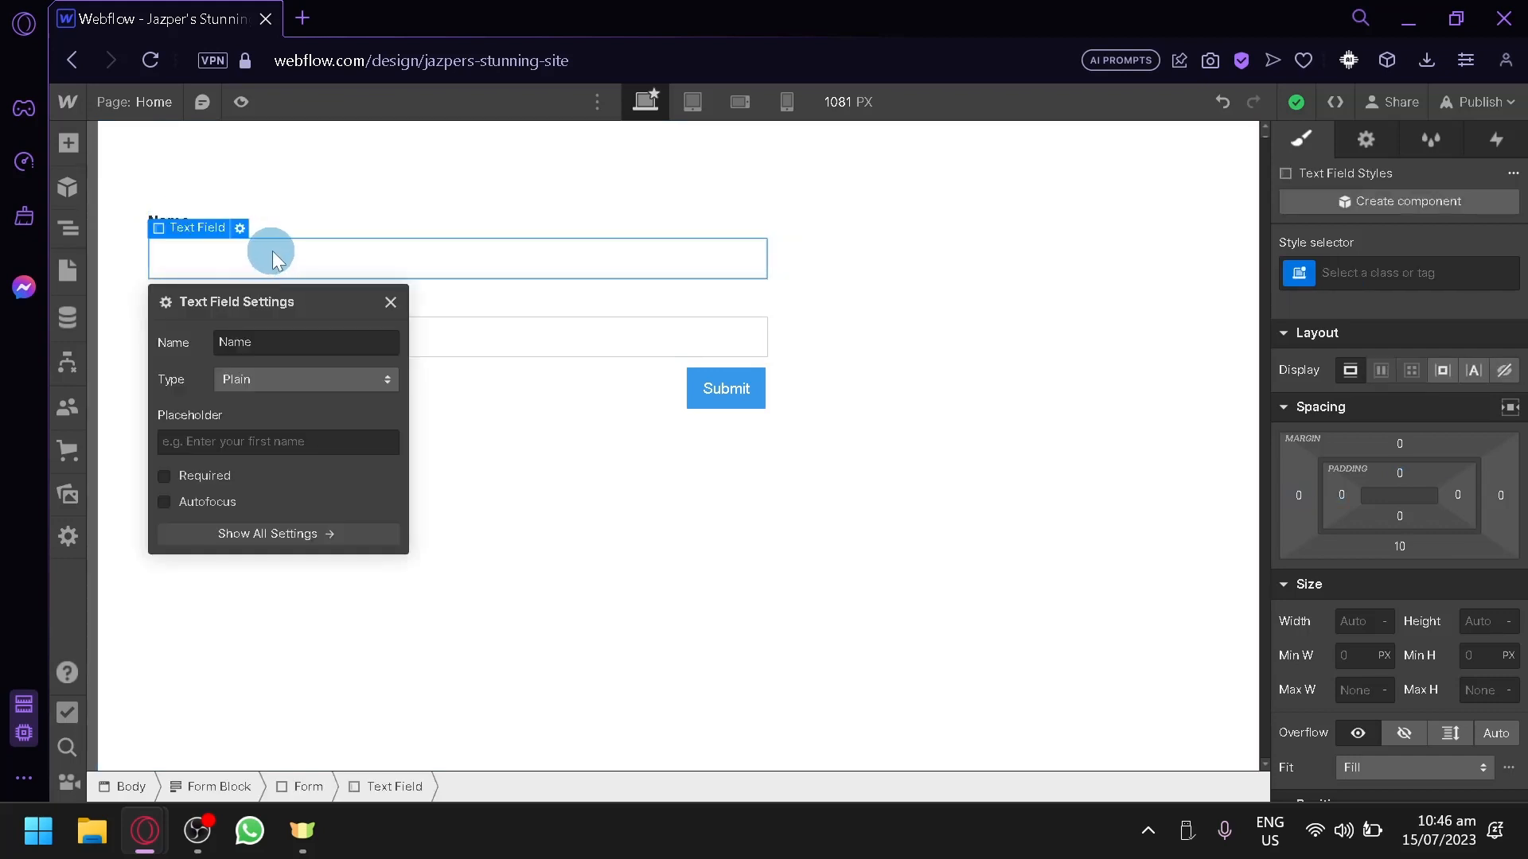
{"action": "left_click", "coordinate": [251, 340]}
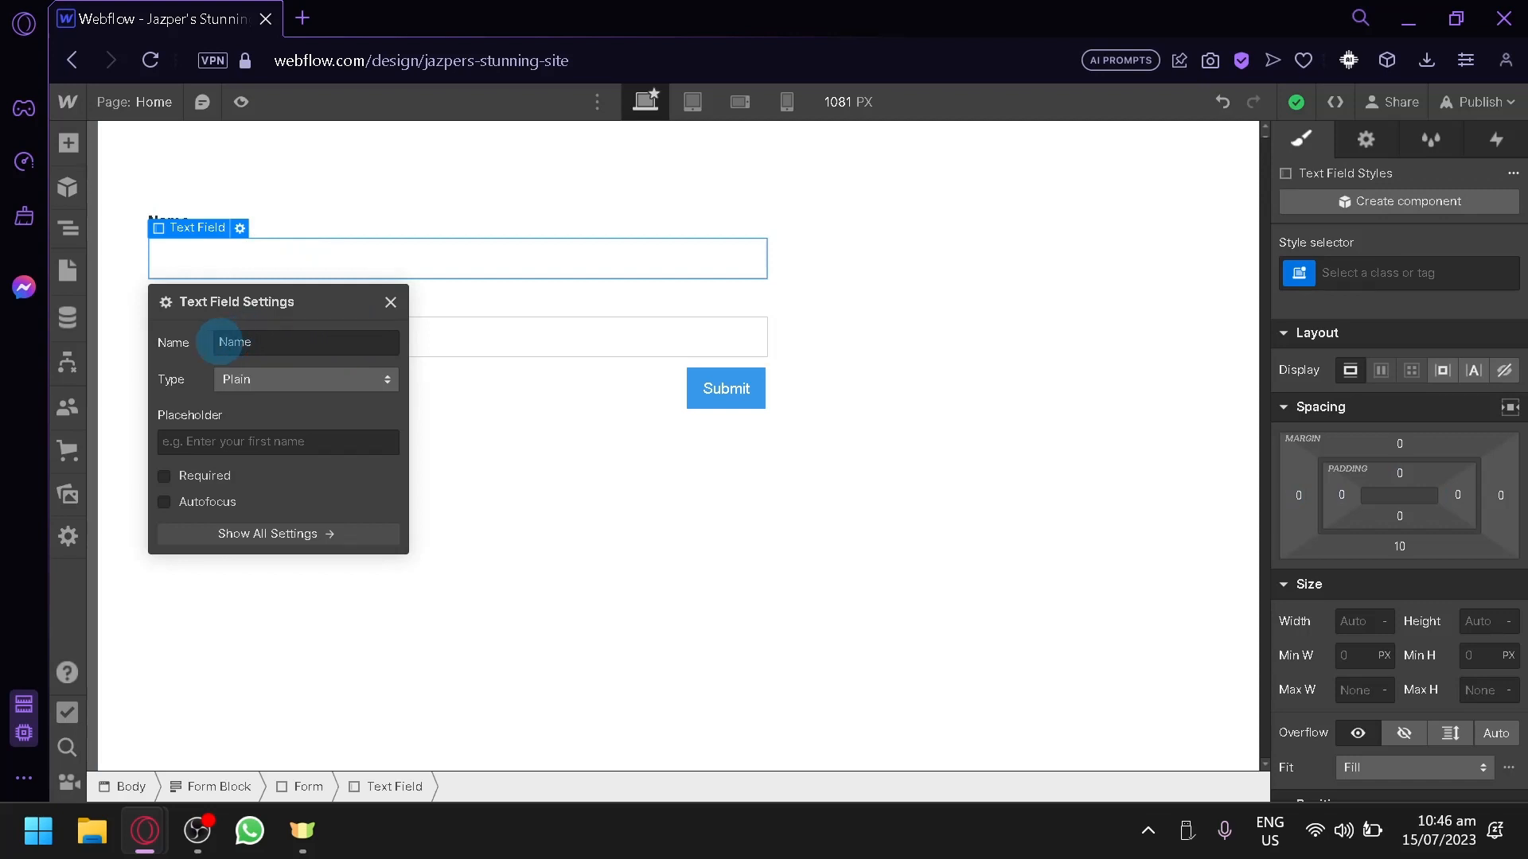
{"action": "left_click", "coordinate": [256, 442]}
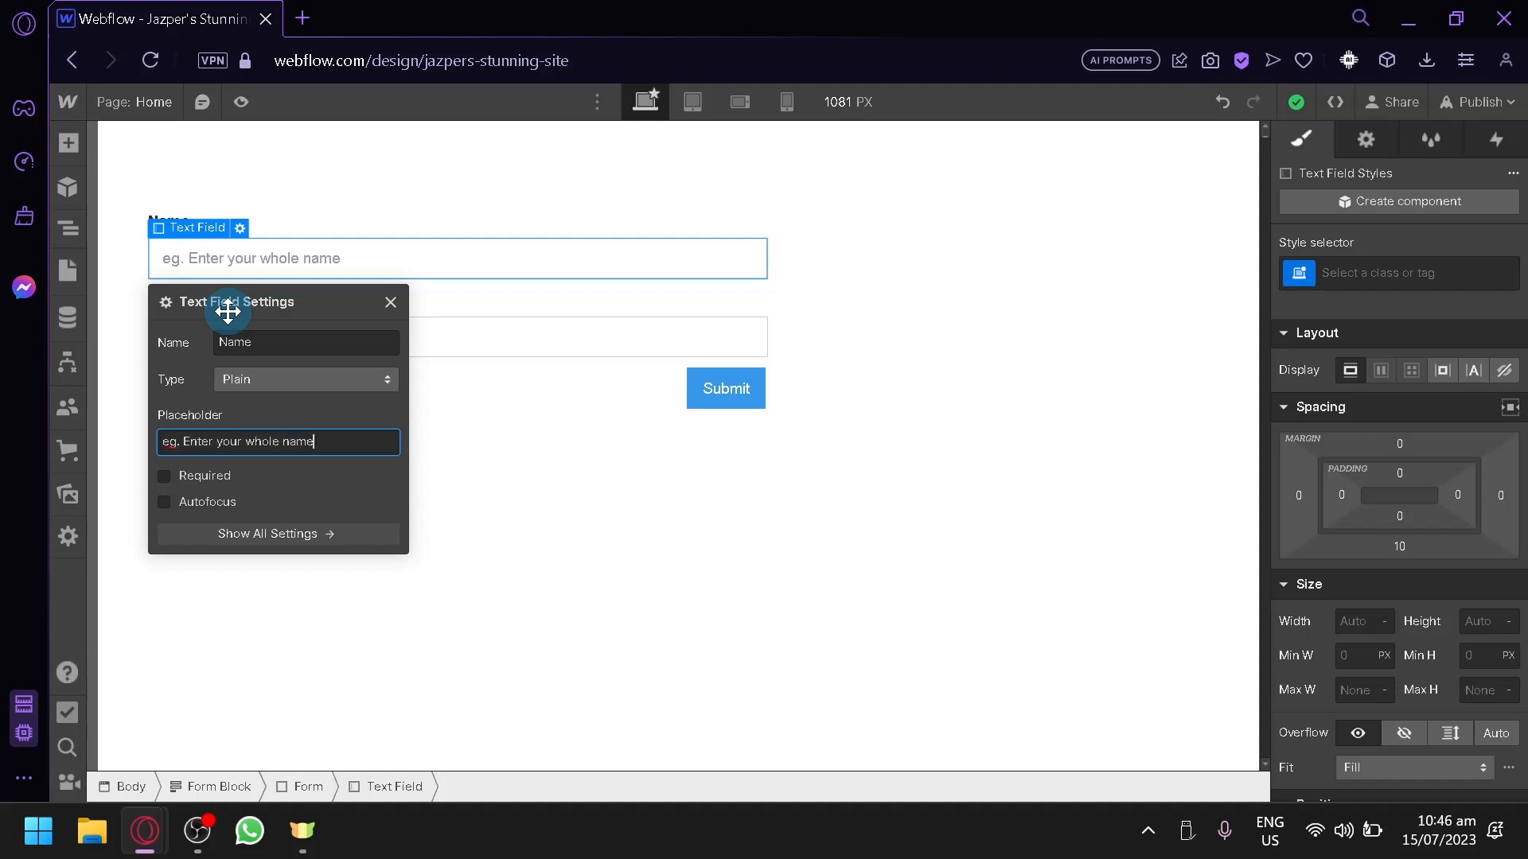
{"action": "left_click", "coordinate": [170, 443]}
{"action": "type", "text": "."}
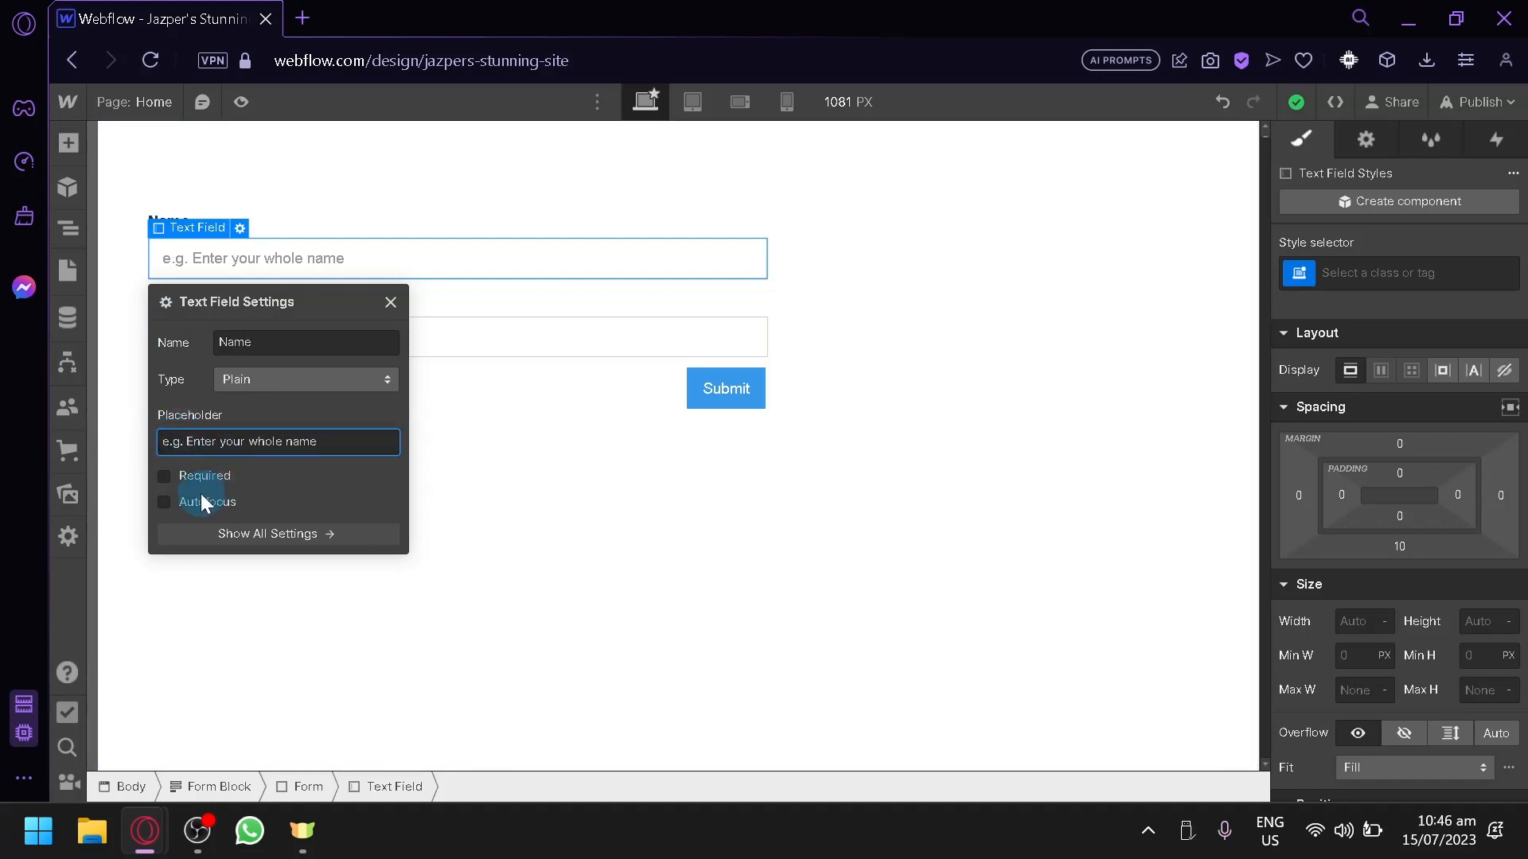
{"action": "key", "text": "BackSpace"}
Make the Name text field required and autofocused, and look through its available field types
{"action": "left_click", "coordinate": [164, 476]}
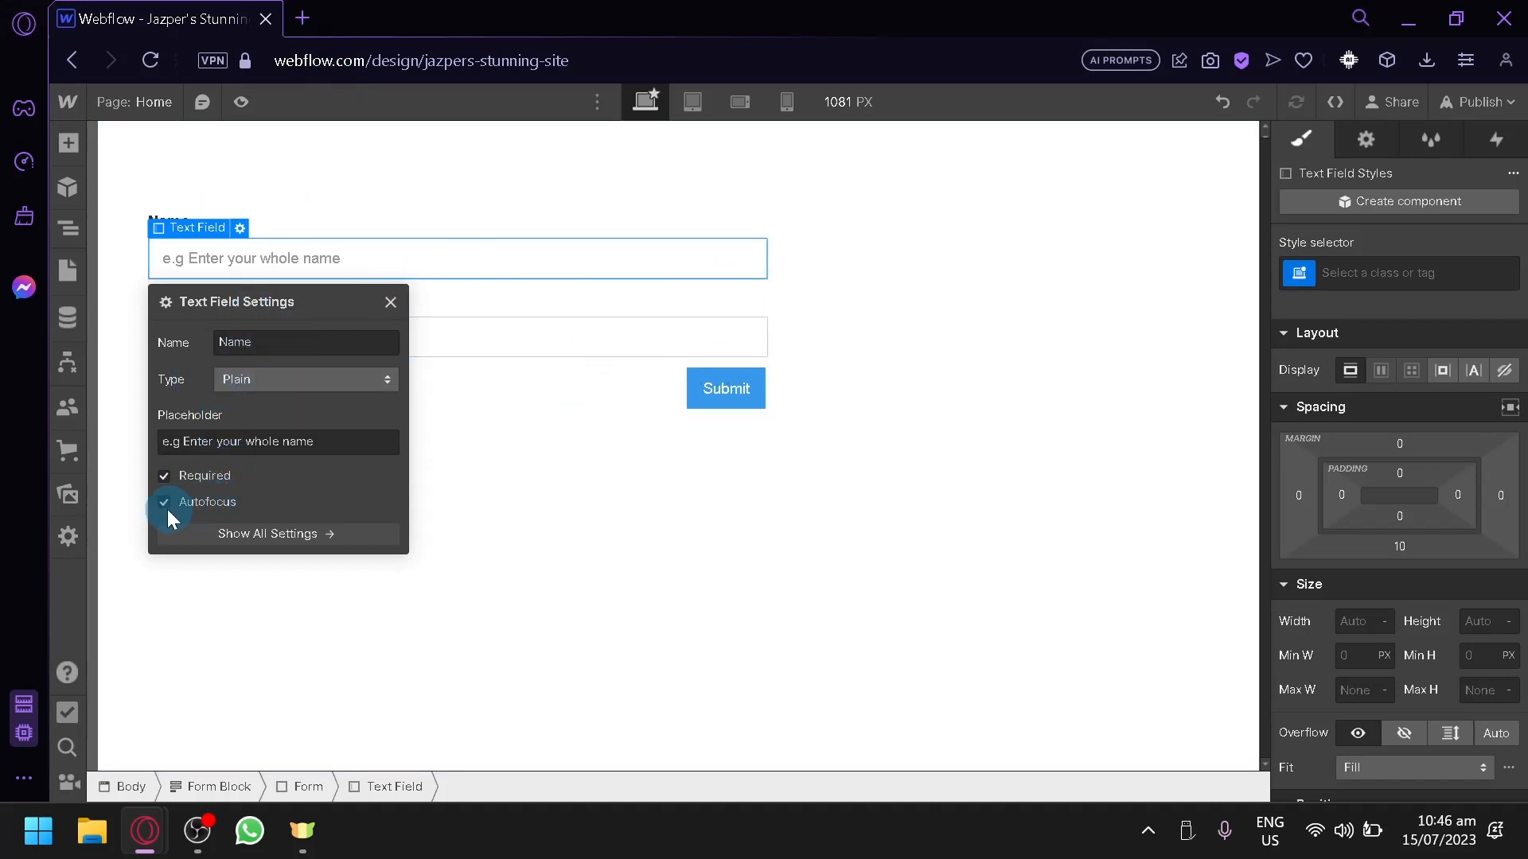
{"action": "left_click", "coordinate": [225, 375]}
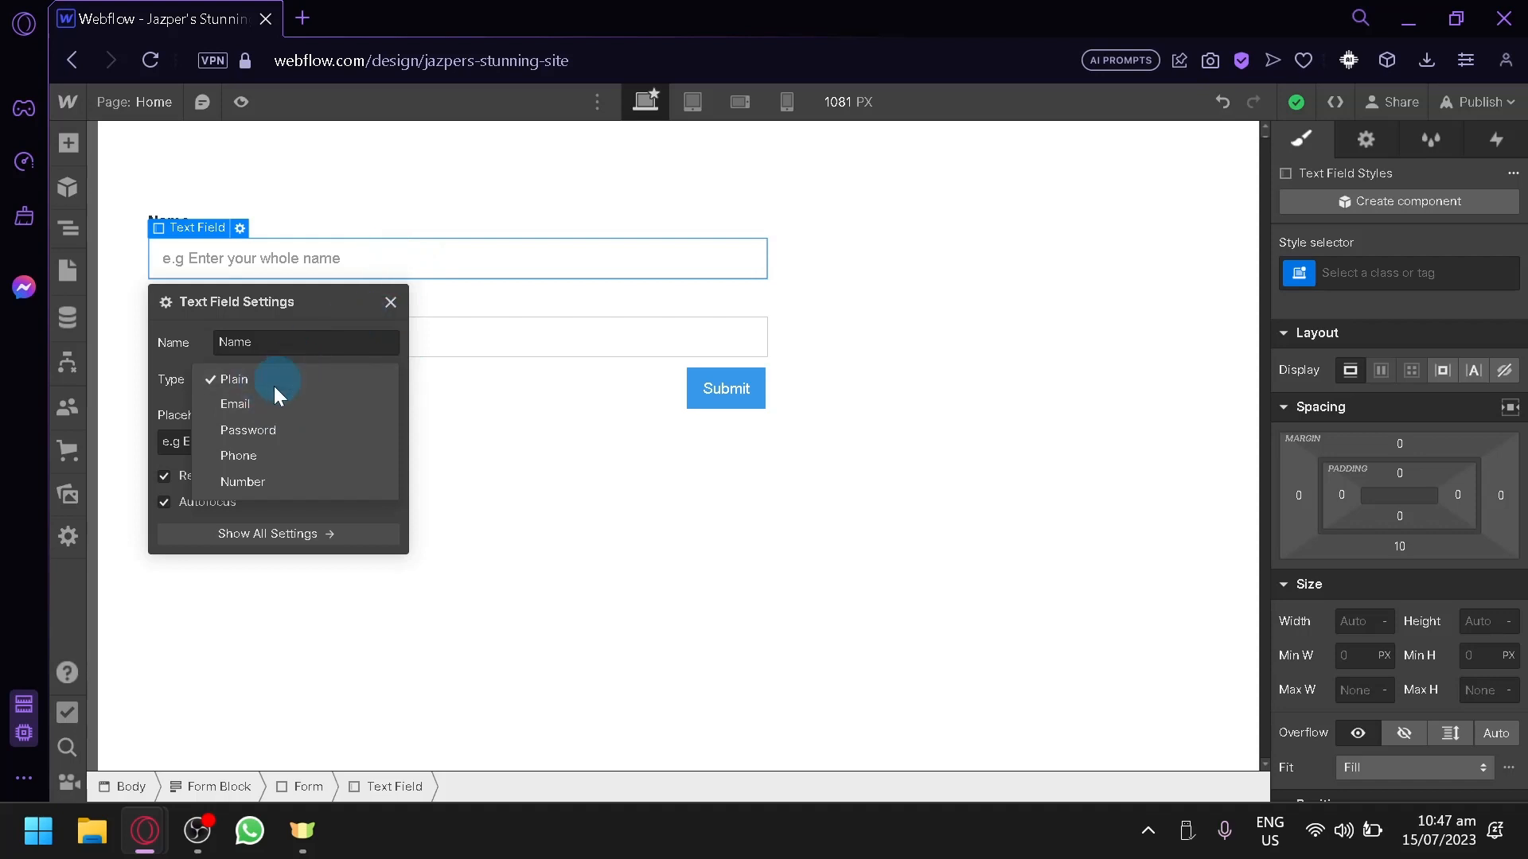
{"action": "left_click", "coordinate": [391, 304]}
{"action": "left_click", "coordinate": [483, 568]}
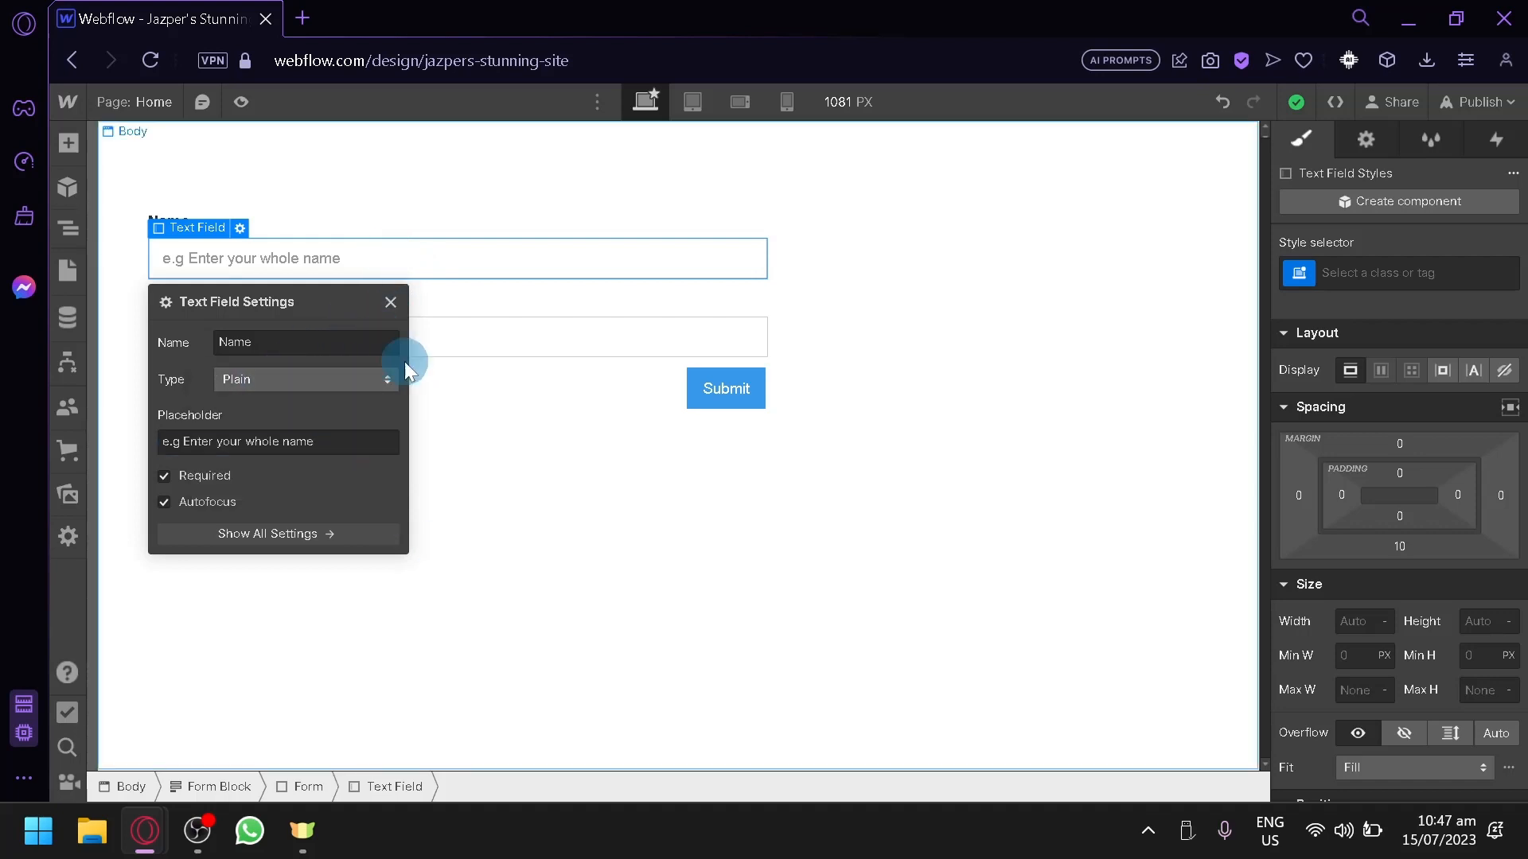
Set the Email Address text field's type to Email and enter a sample e-mail address preceded by "e.g." as its placeholder
{"action": "double_click", "coordinate": [297, 333]}
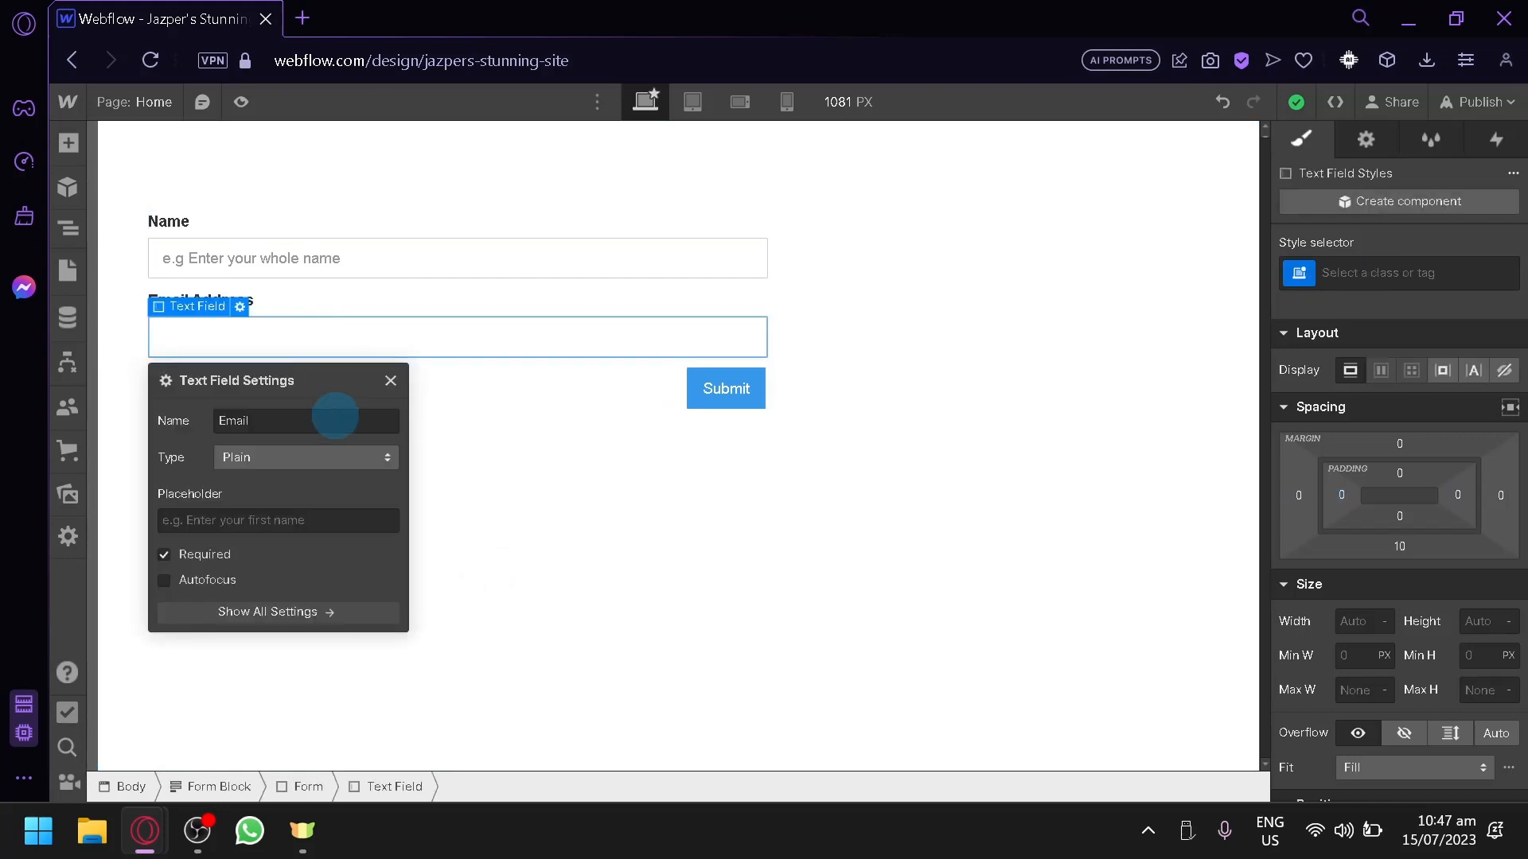
{"action": "left_click", "coordinate": [357, 460]}
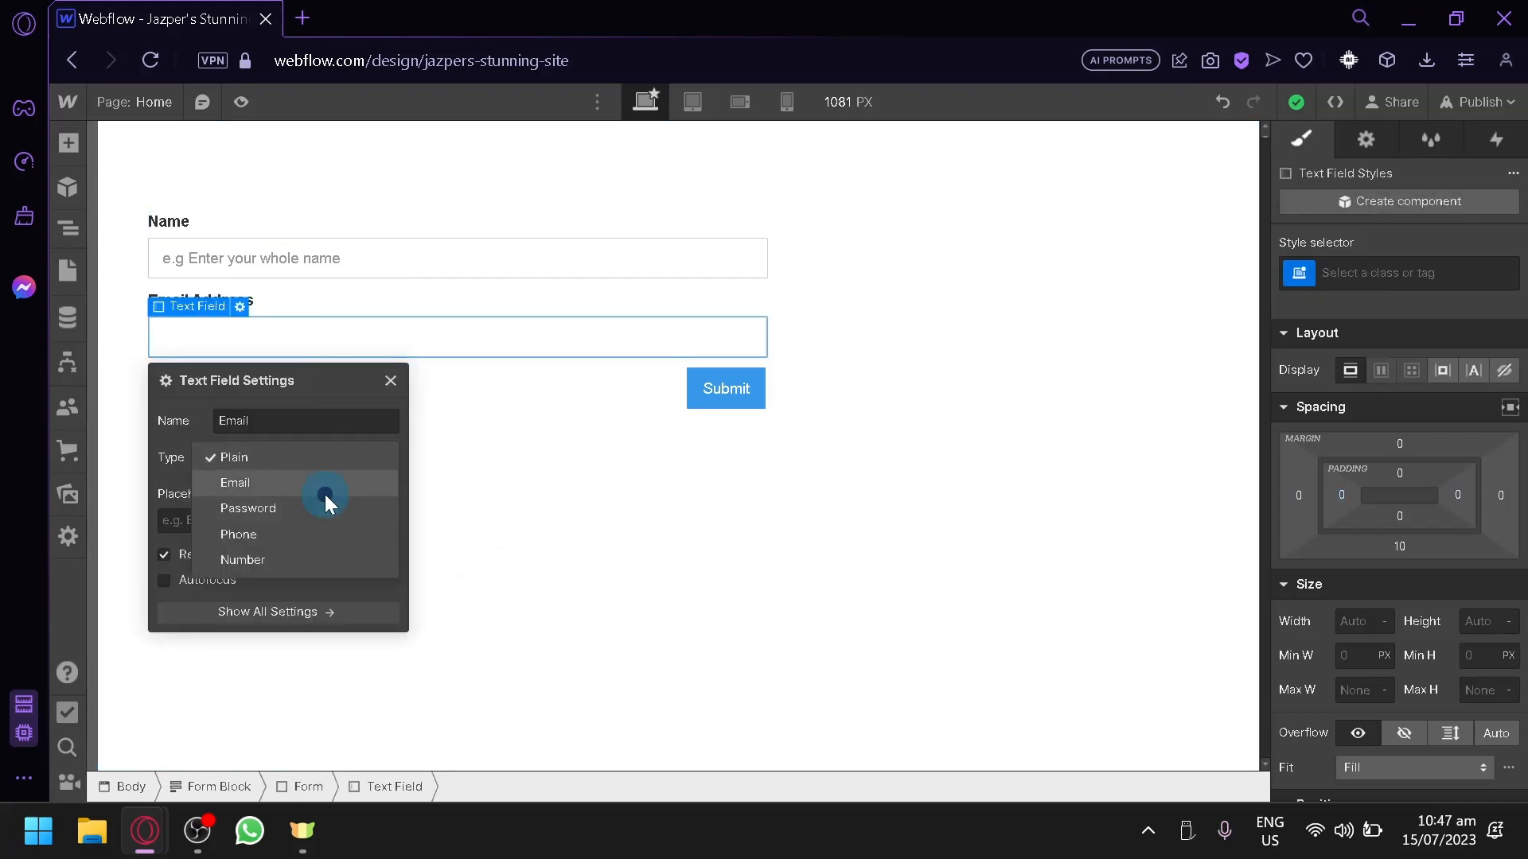
{"action": "left_click", "coordinate": [324, 489]}
{"action": "left_click", "coordinate": [317, 514]}
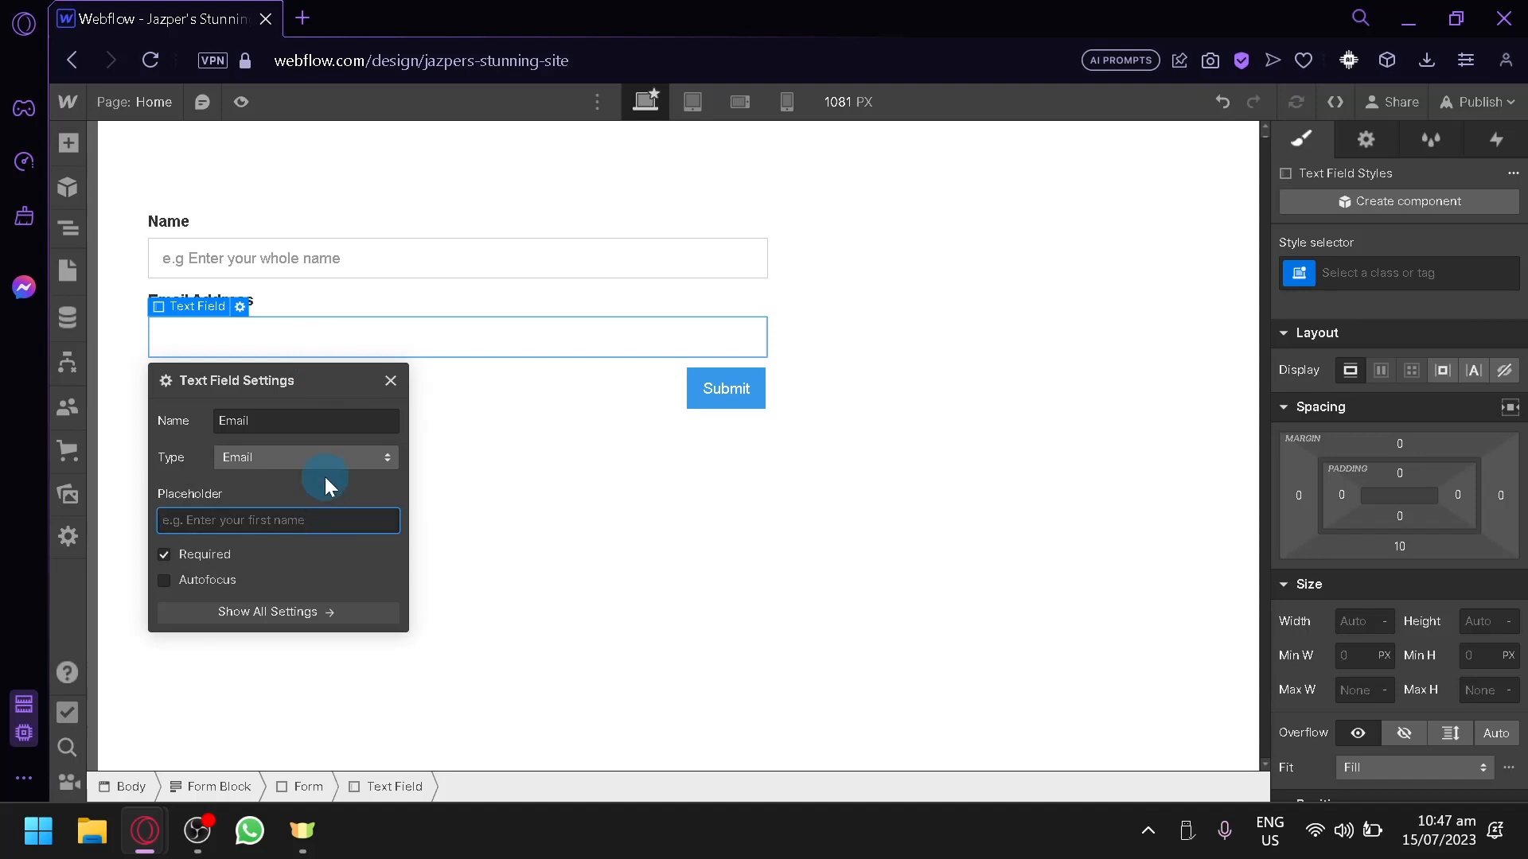
{"action": "type", "text": "e.g. Email"}
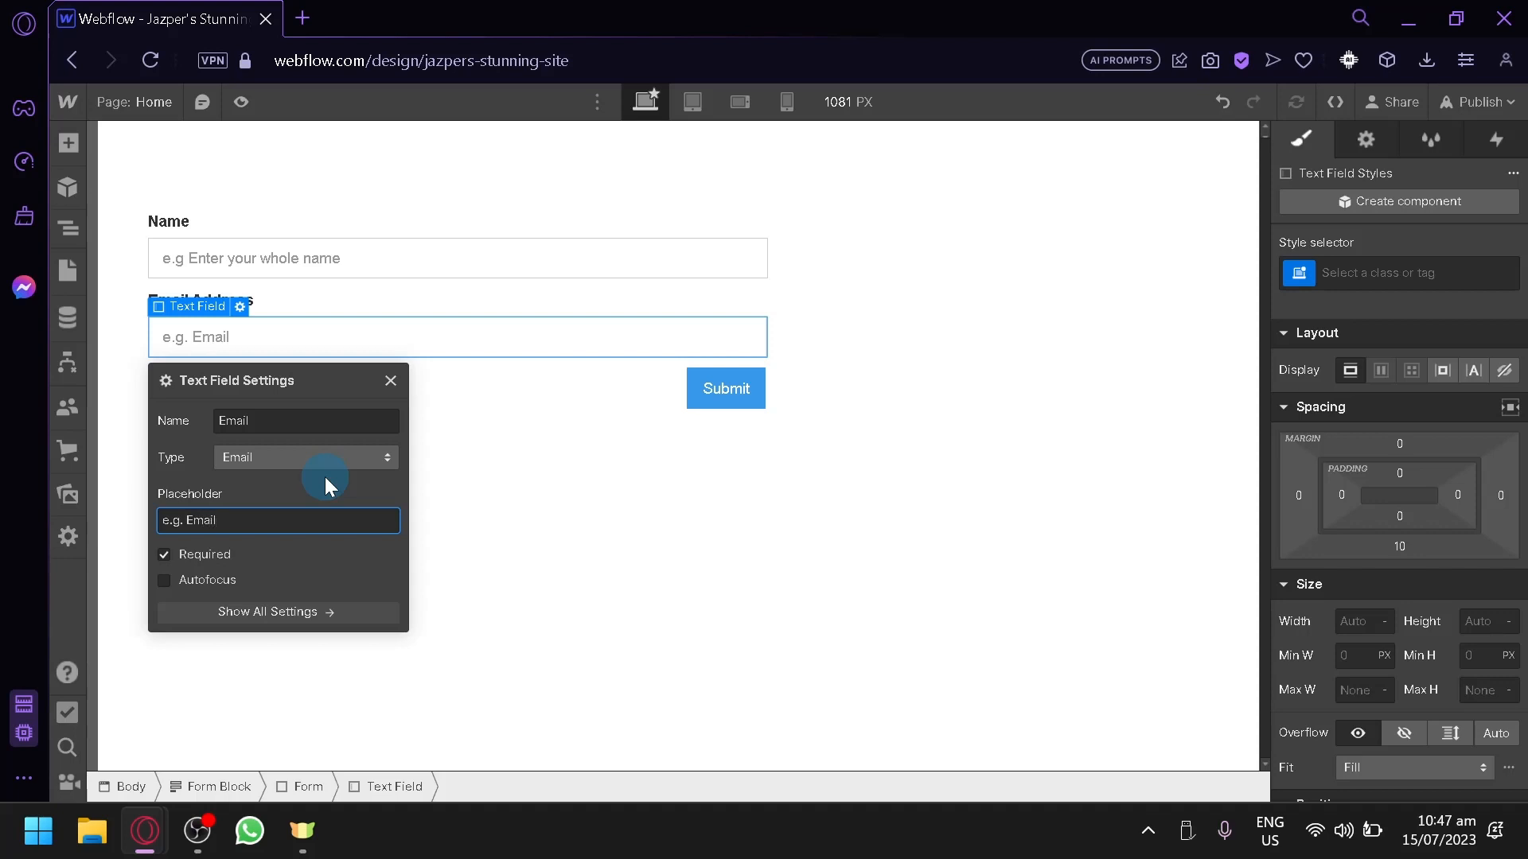
{"action": "type", "text": "@gmail.com"}
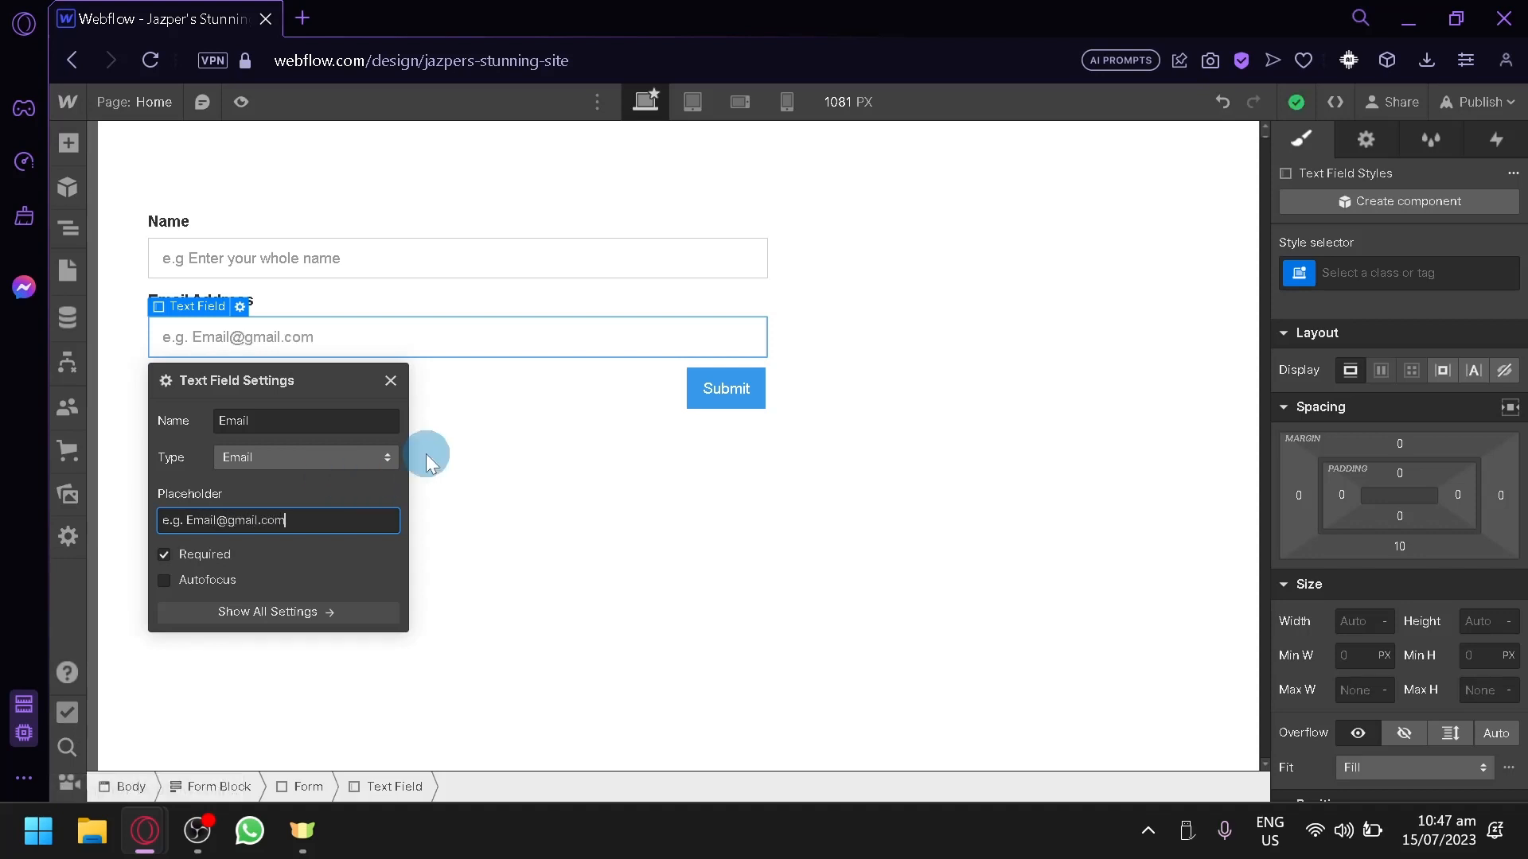
{"action": "left_click", "coordinate": [456, 470]}
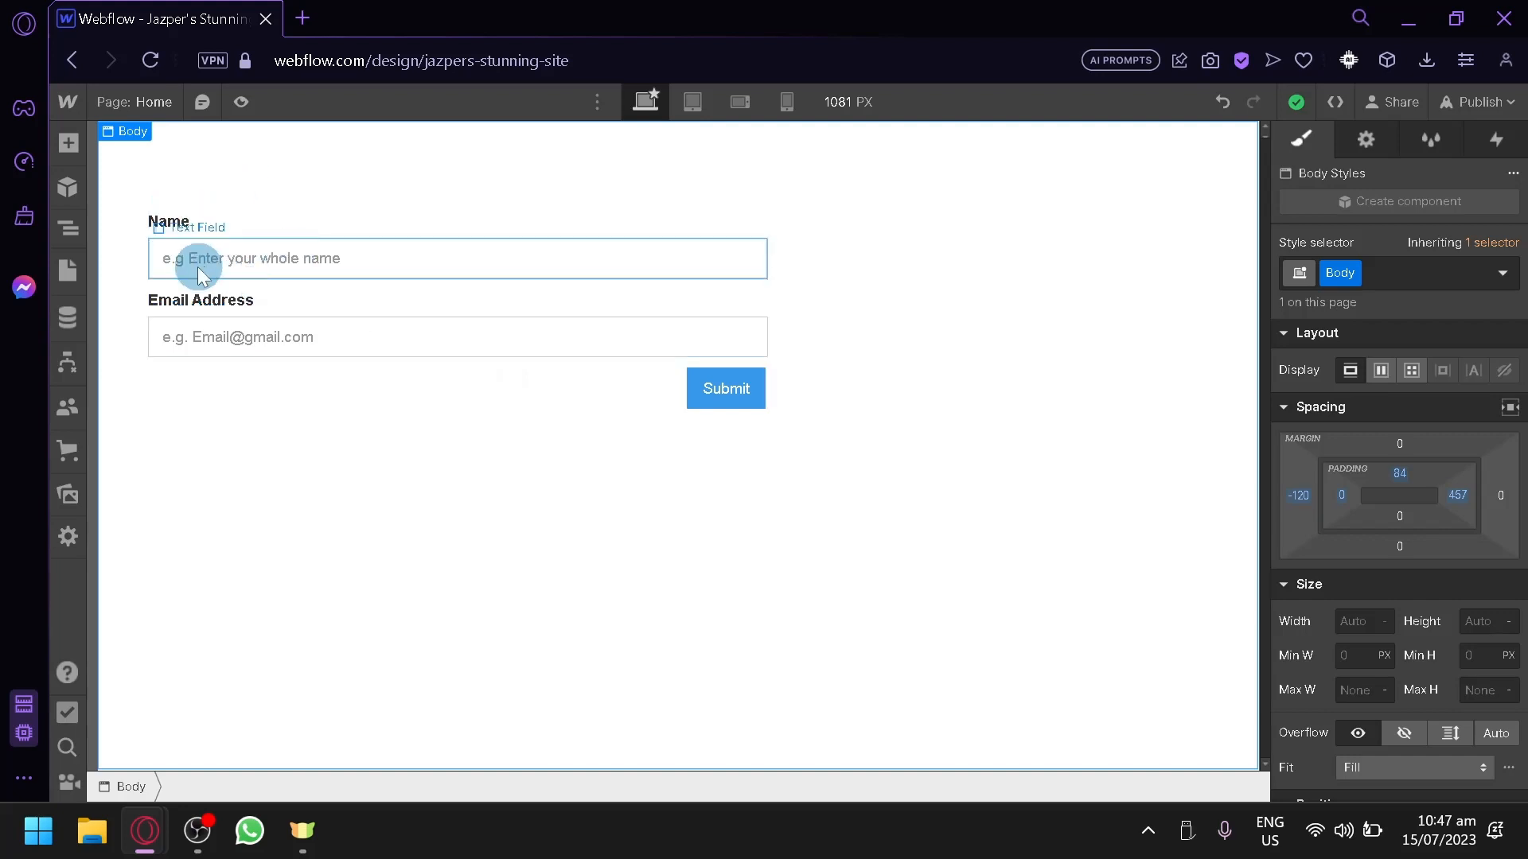
Add a form Label between the Email Address text field and the Submit button
{"action": "left_click", "coordinate": [69, 143]}
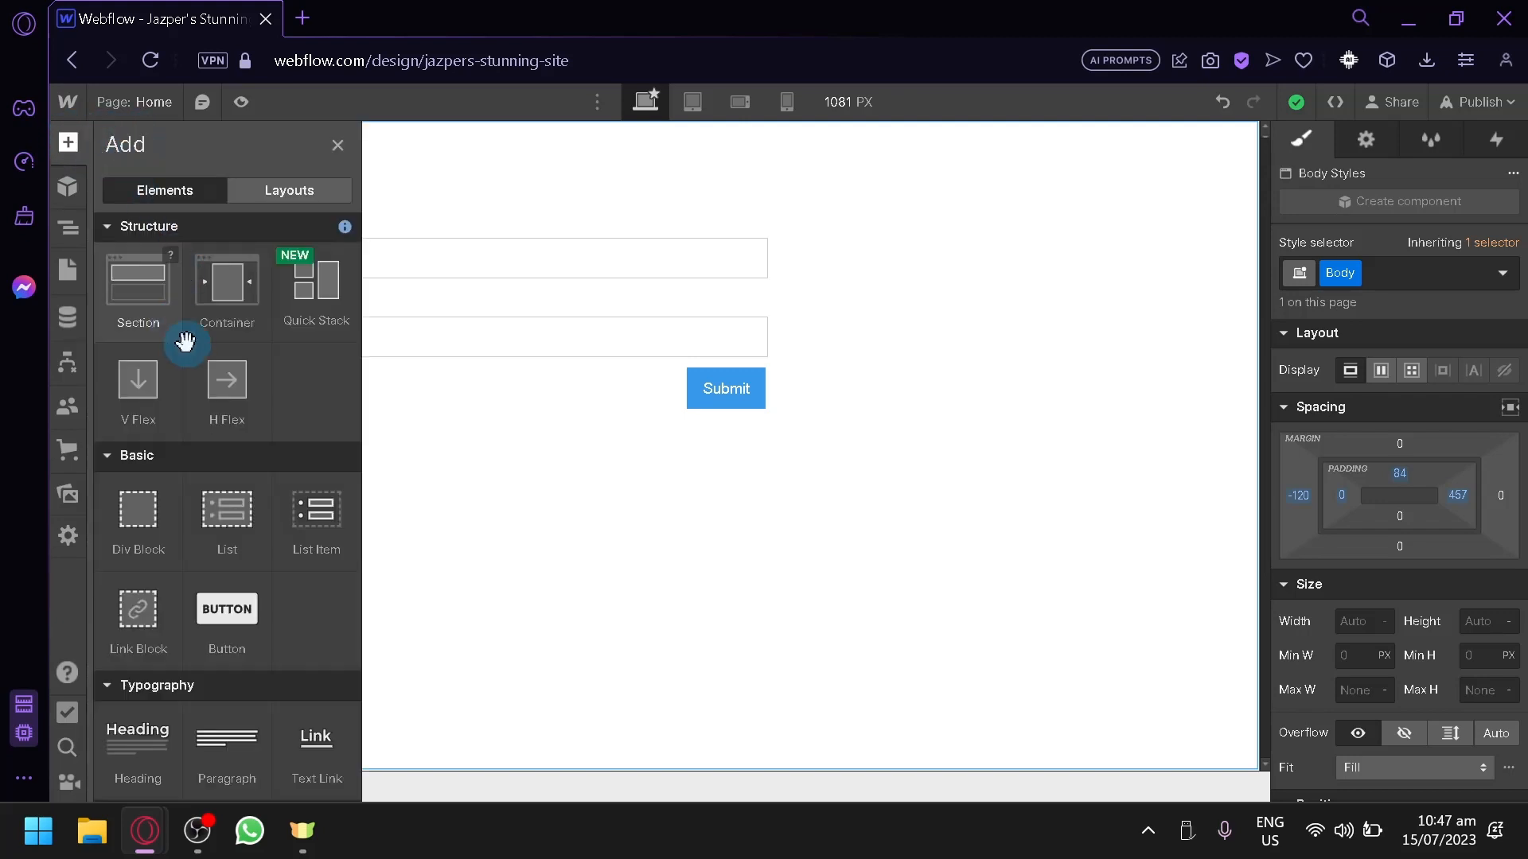
{"action": "scroll", "coordinate": [215, 386], "scroll_direction": "down", "scroll_amount": 3}
{"action": "scroll", "coordinate": [162, 470], "scroll_direction": "down", "scroll_amount": 10}
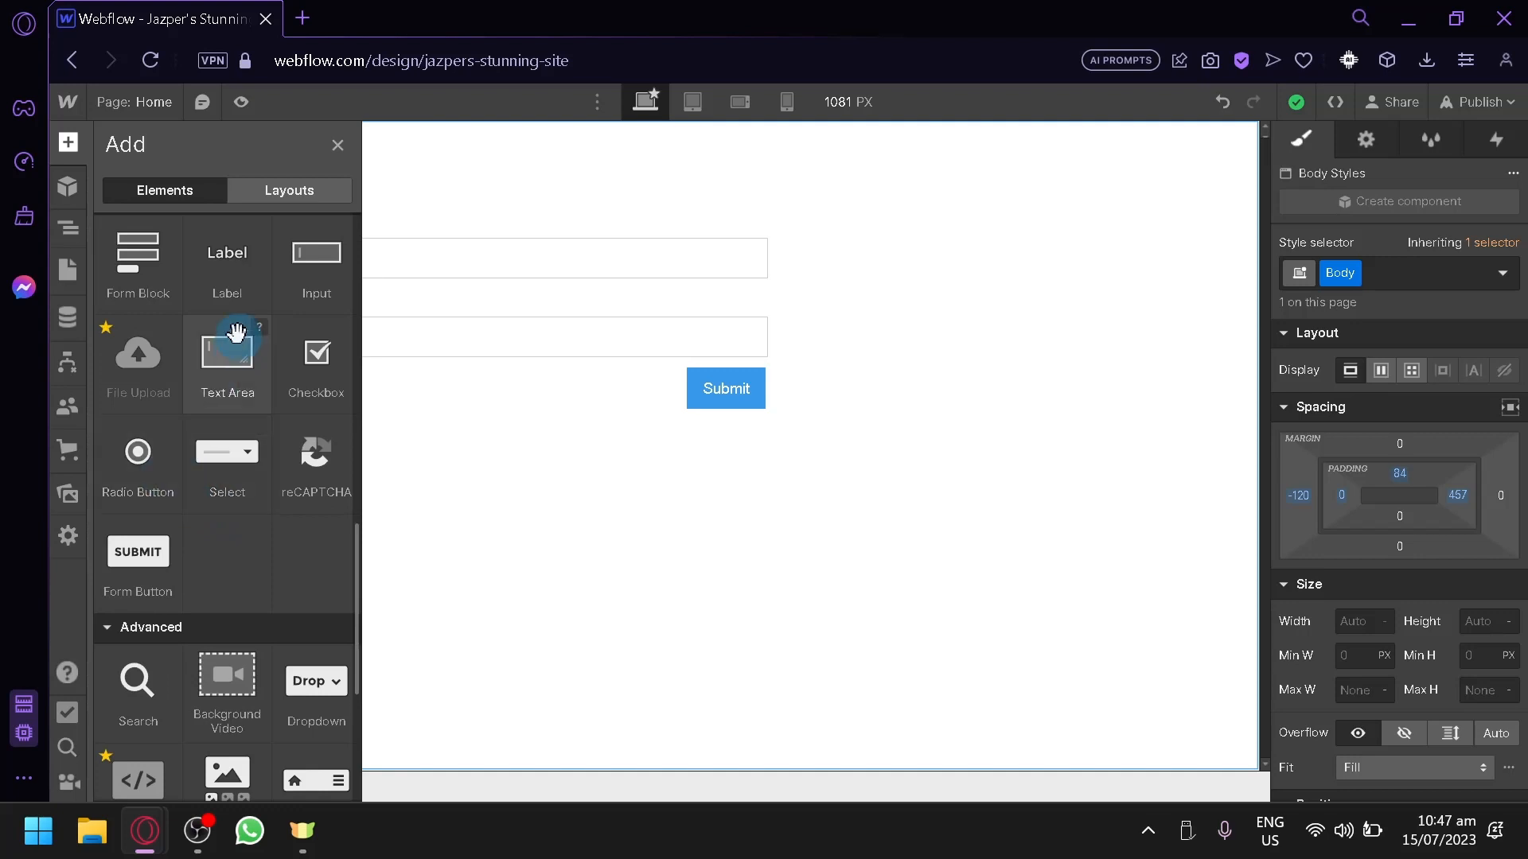
{"action": "left_click_drag", "start_coordinate": [225, 285], "coordinate": [199, 378]}
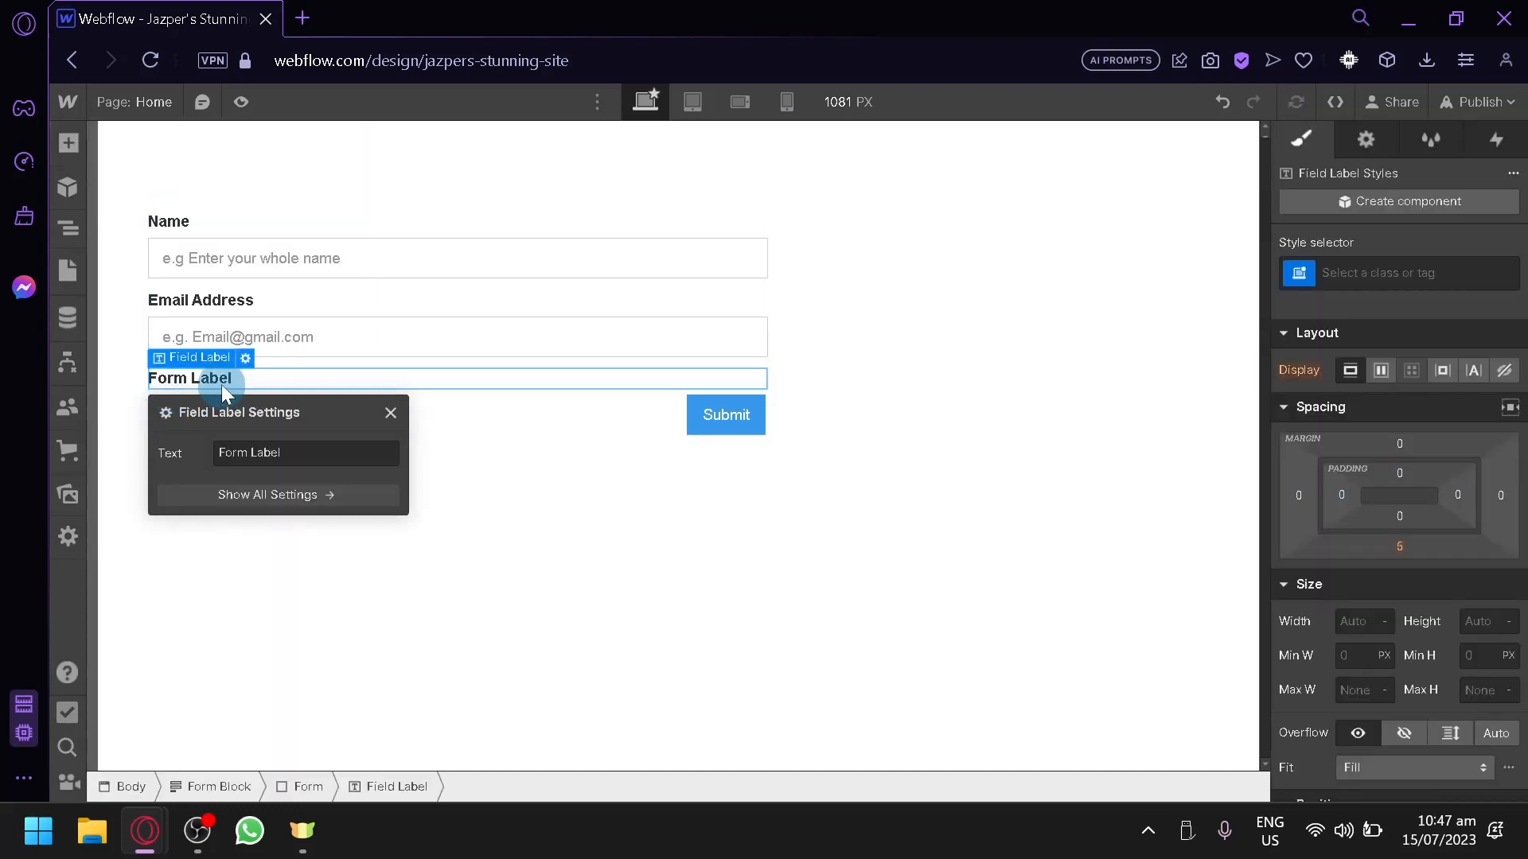
Add an Input field directly beneath the new form label, above the Submit button
{"action": "left_click", "coordinate": [63, 146]}
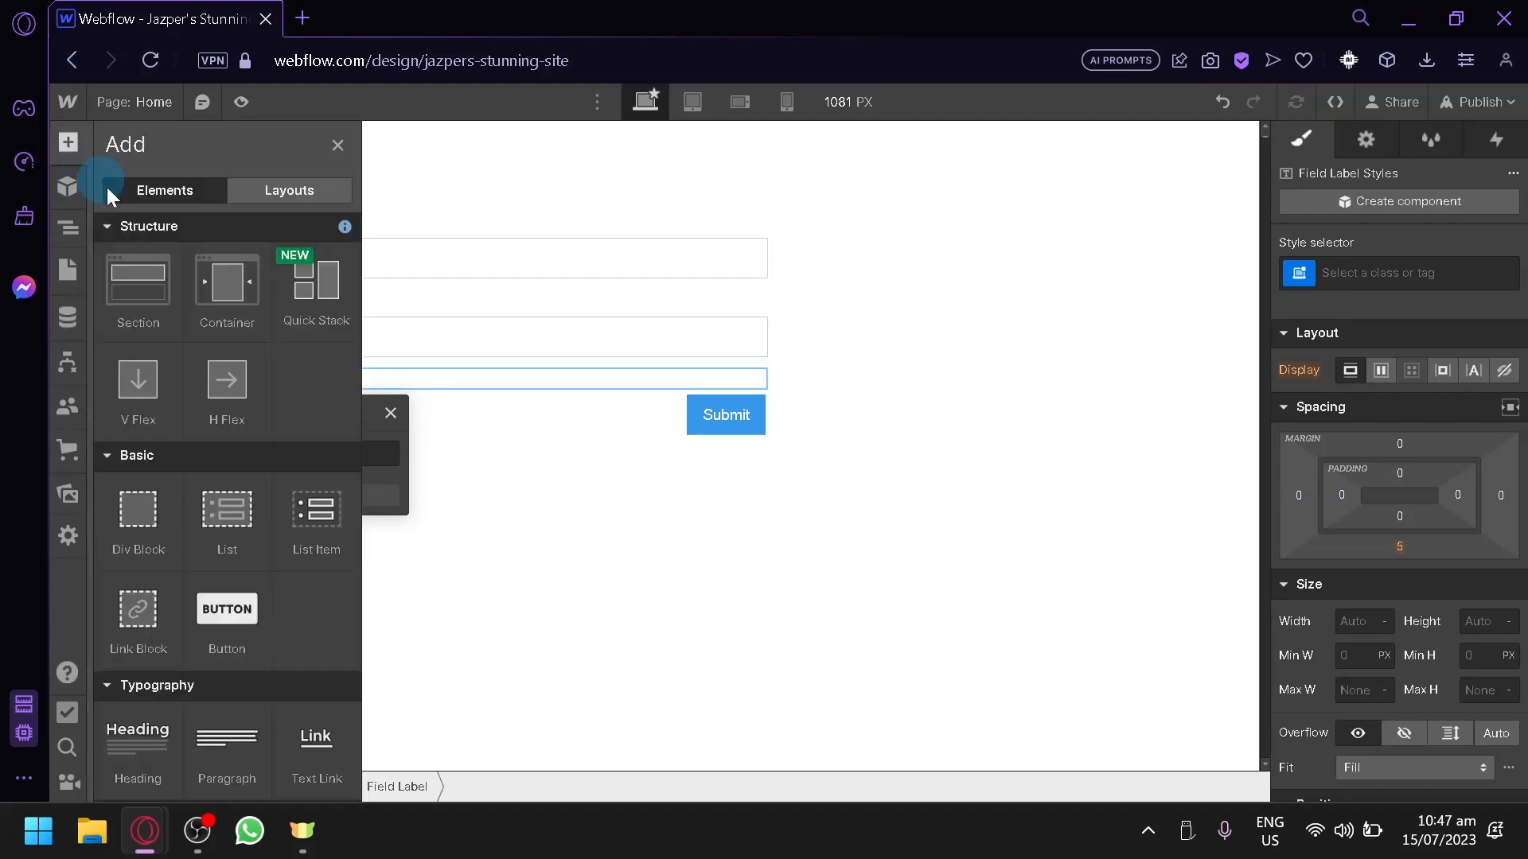
{"action": "scroll", "coordinate": [217, 468], "scroll_direction": "down", "scroll_amount": 3}
{"action": "scroll", "coordinate": [217, 469], "scroll_direction": "down", "scroll_amount": 5}
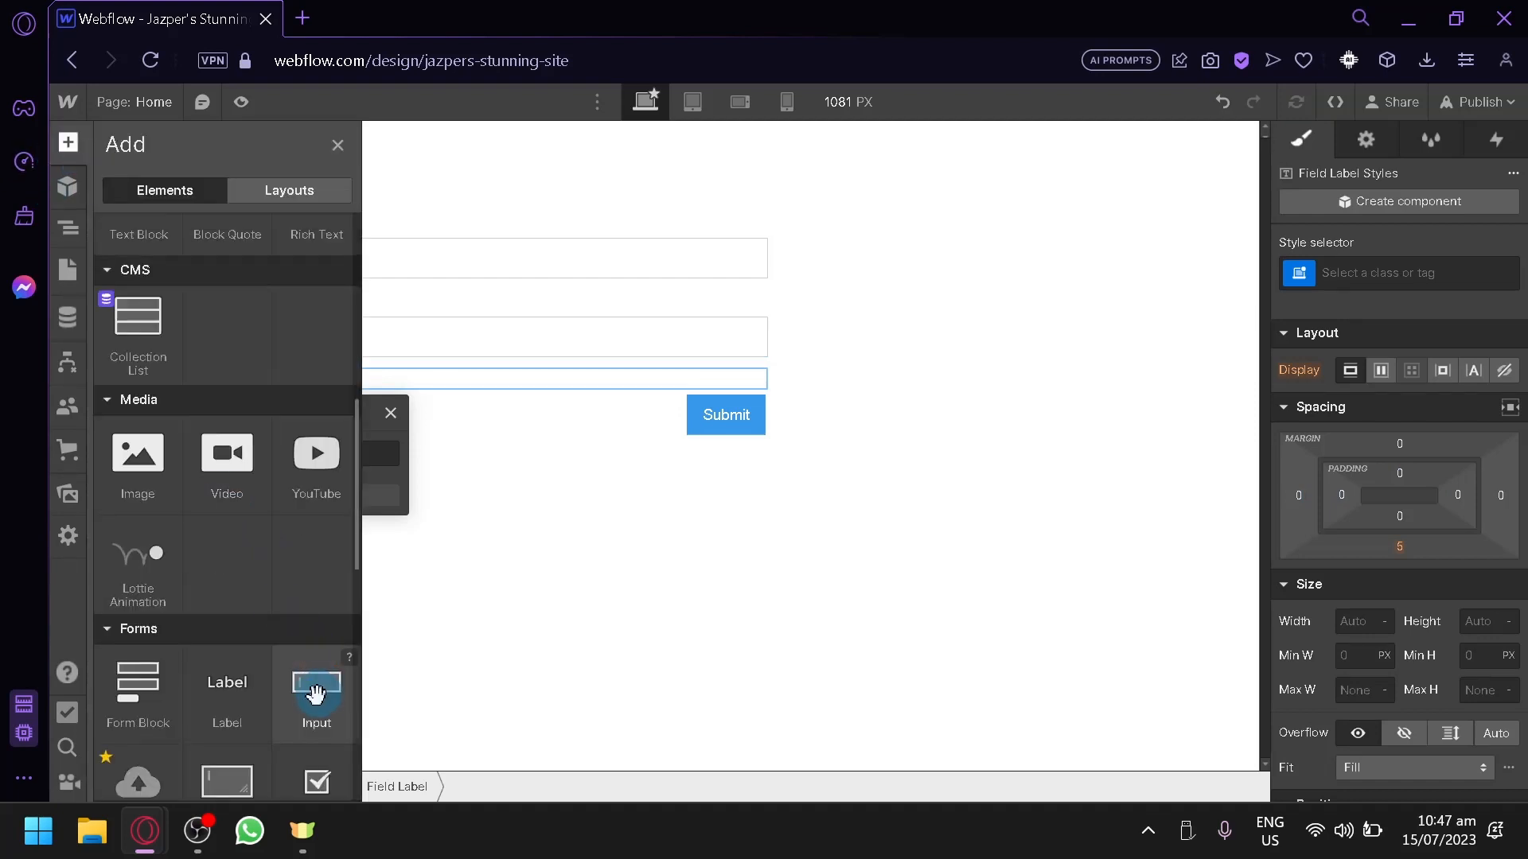
{"action": "left_click_drag", "start_coordinate": [313, 696], "coordinate": [272, 416]}
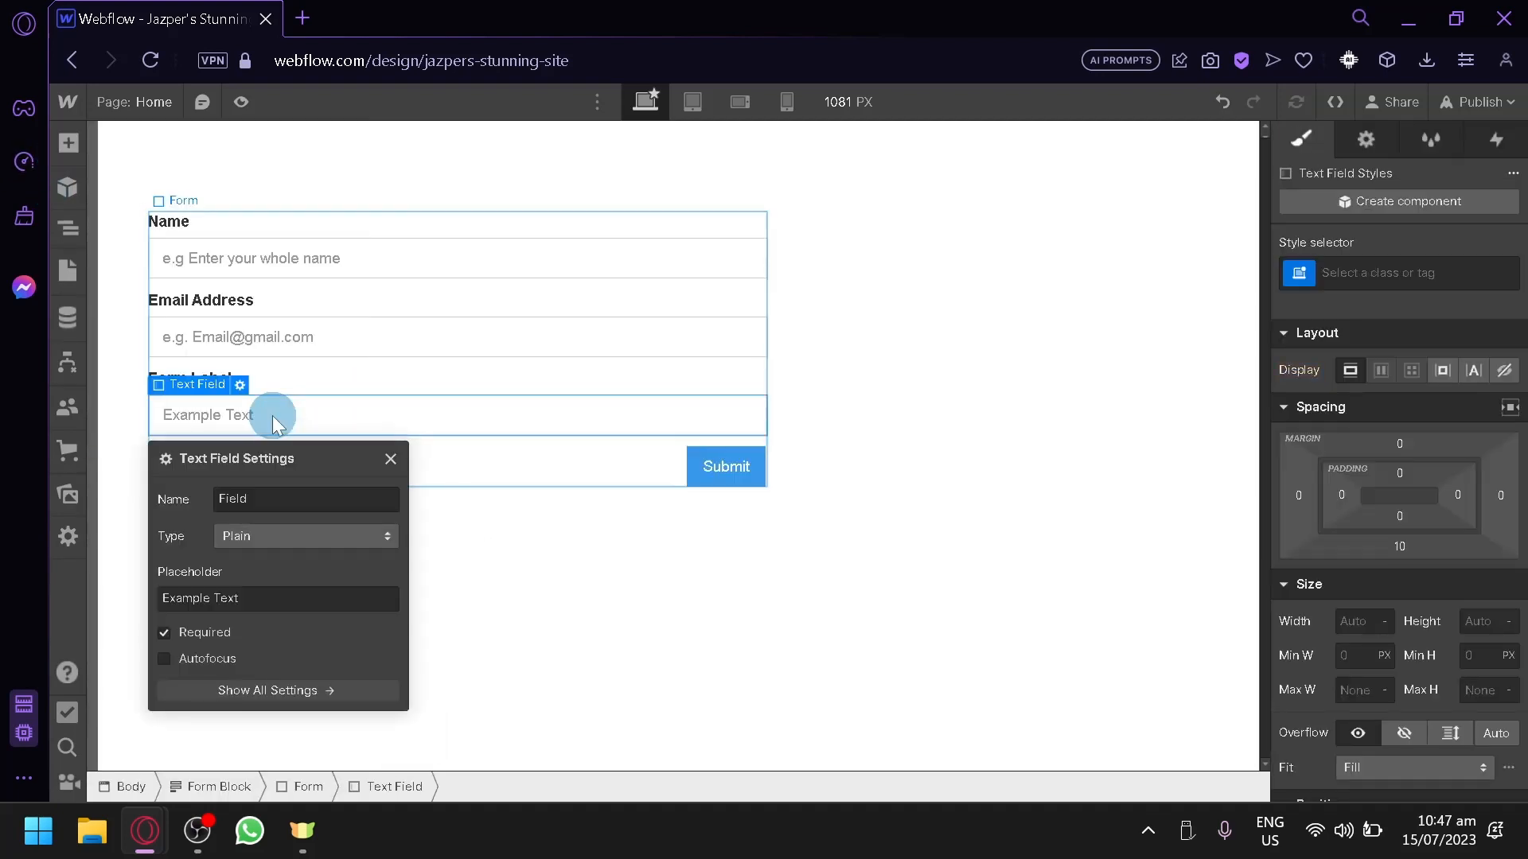
{"action": "left_click", "coordinate": [560, 662]}
Change the new form label's text to "Phone Number"
{"action": "left_click", "coordinate": [196, 385]}
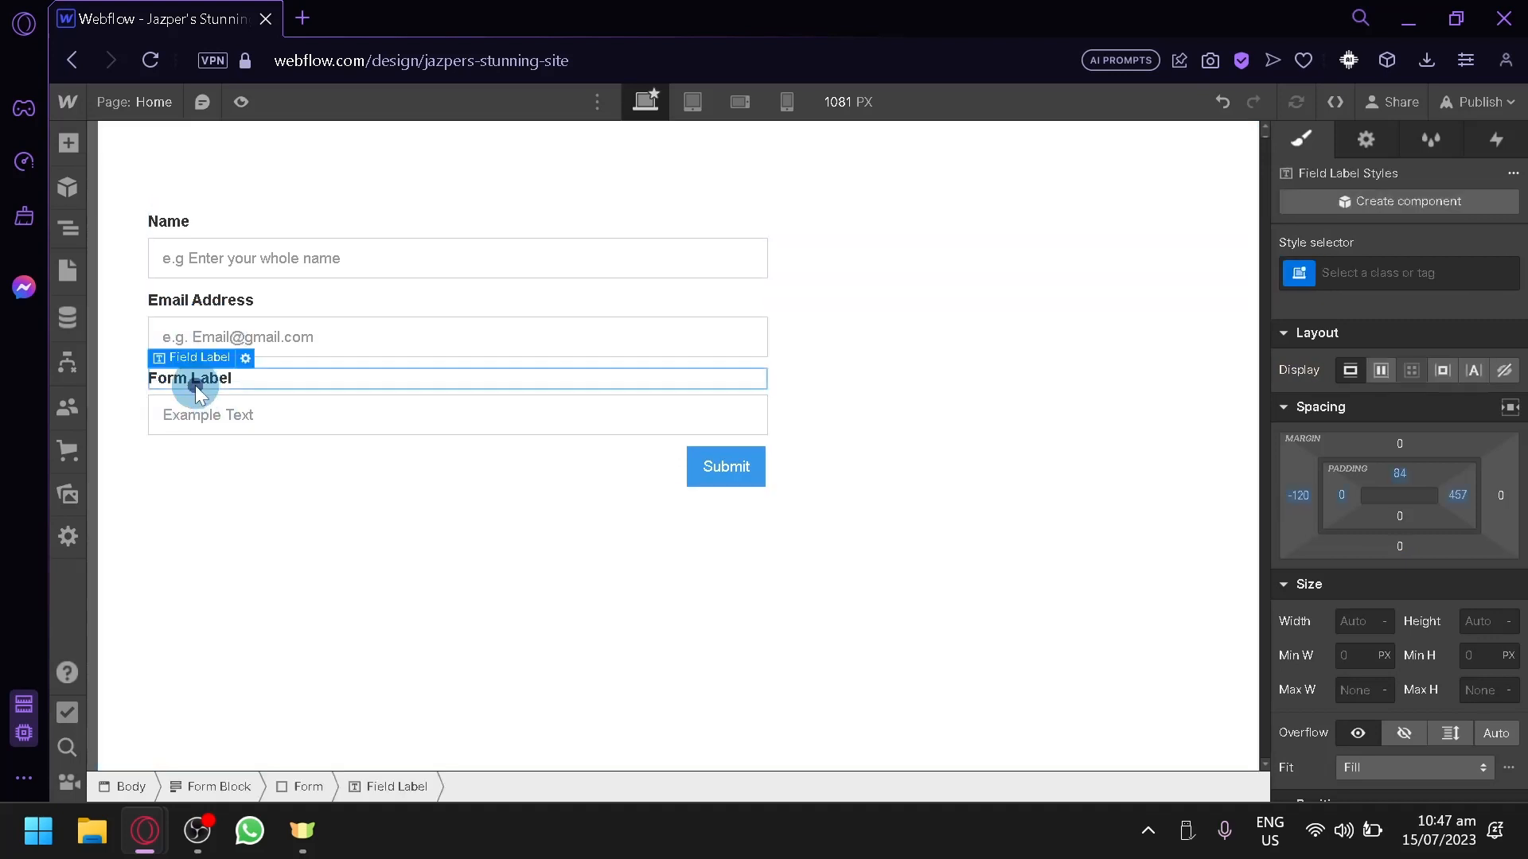
{"action": "double_click", "coordinate": [215, 393]}
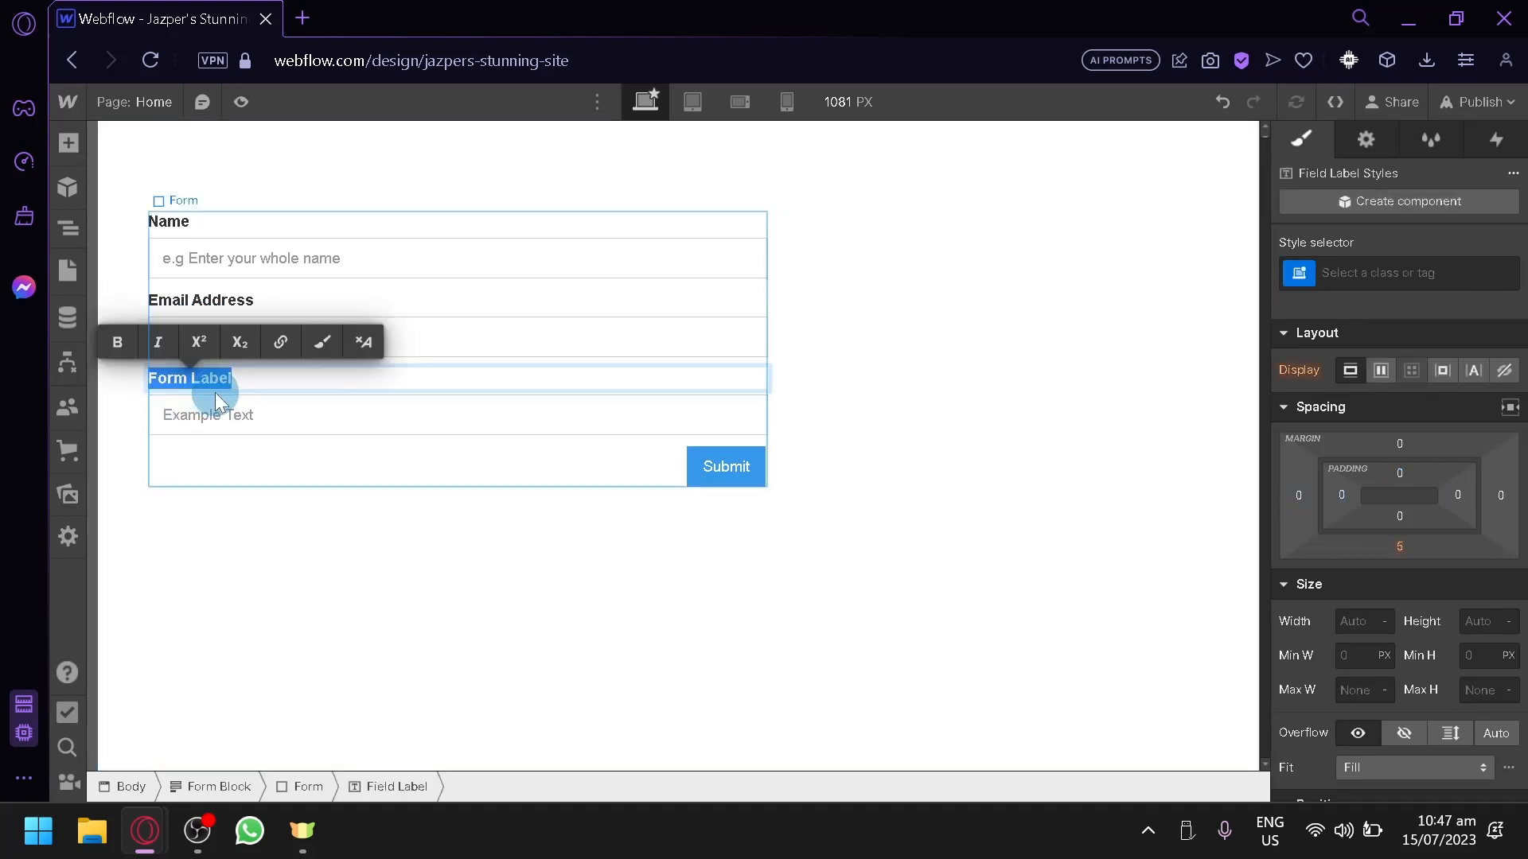
{"action": "type", "text": "Ph"}
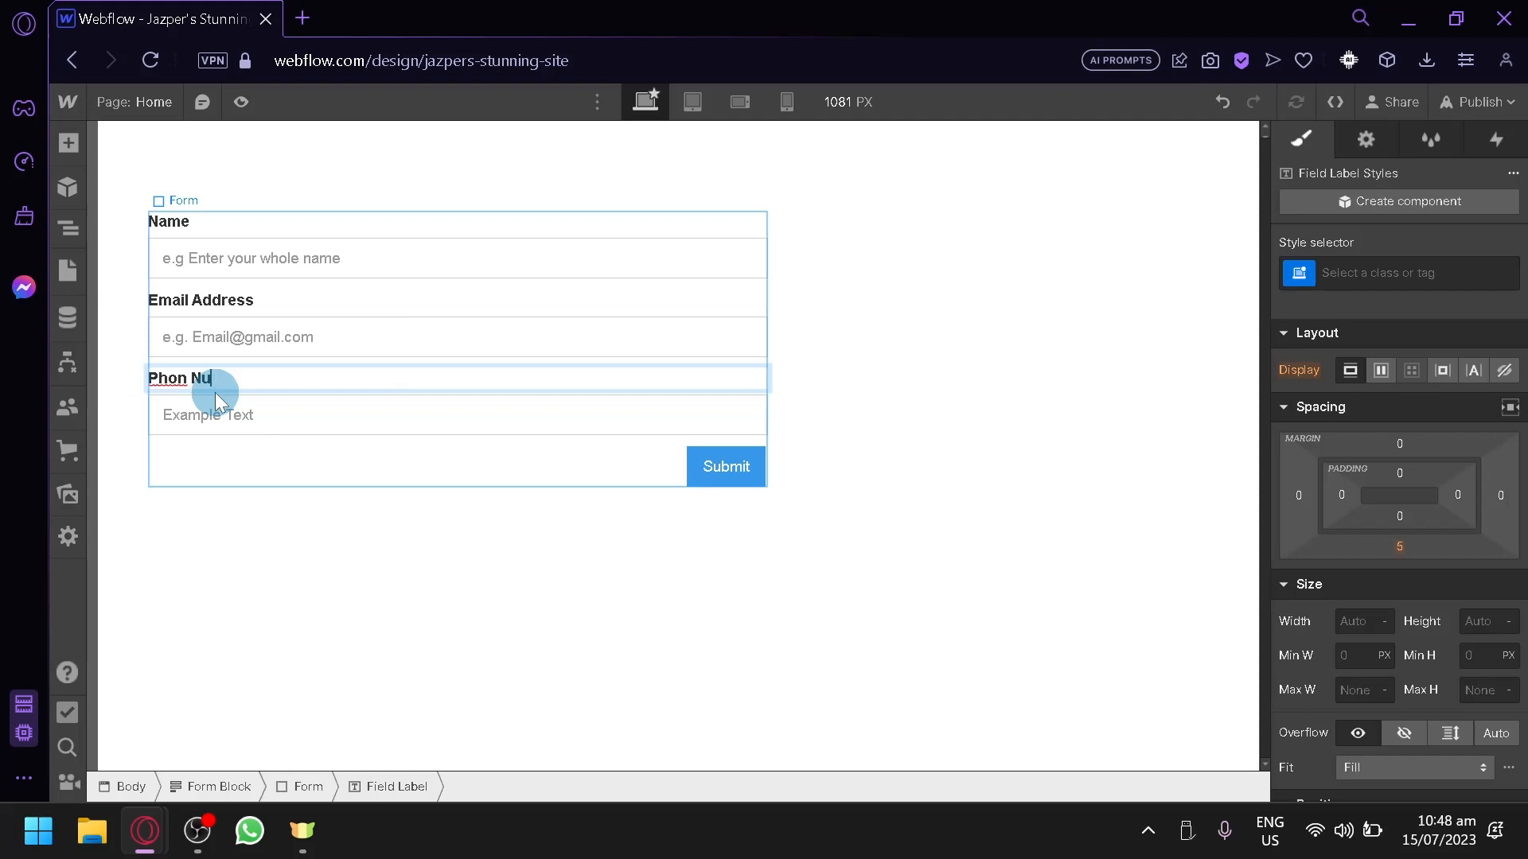
{"action": "type", "text": "one Number"}
Set the Phone Number text field's type to Phone and replace its placeholder with a row of 15 asterisks
{"action": "double_click", "coordinate": [237, 412]}
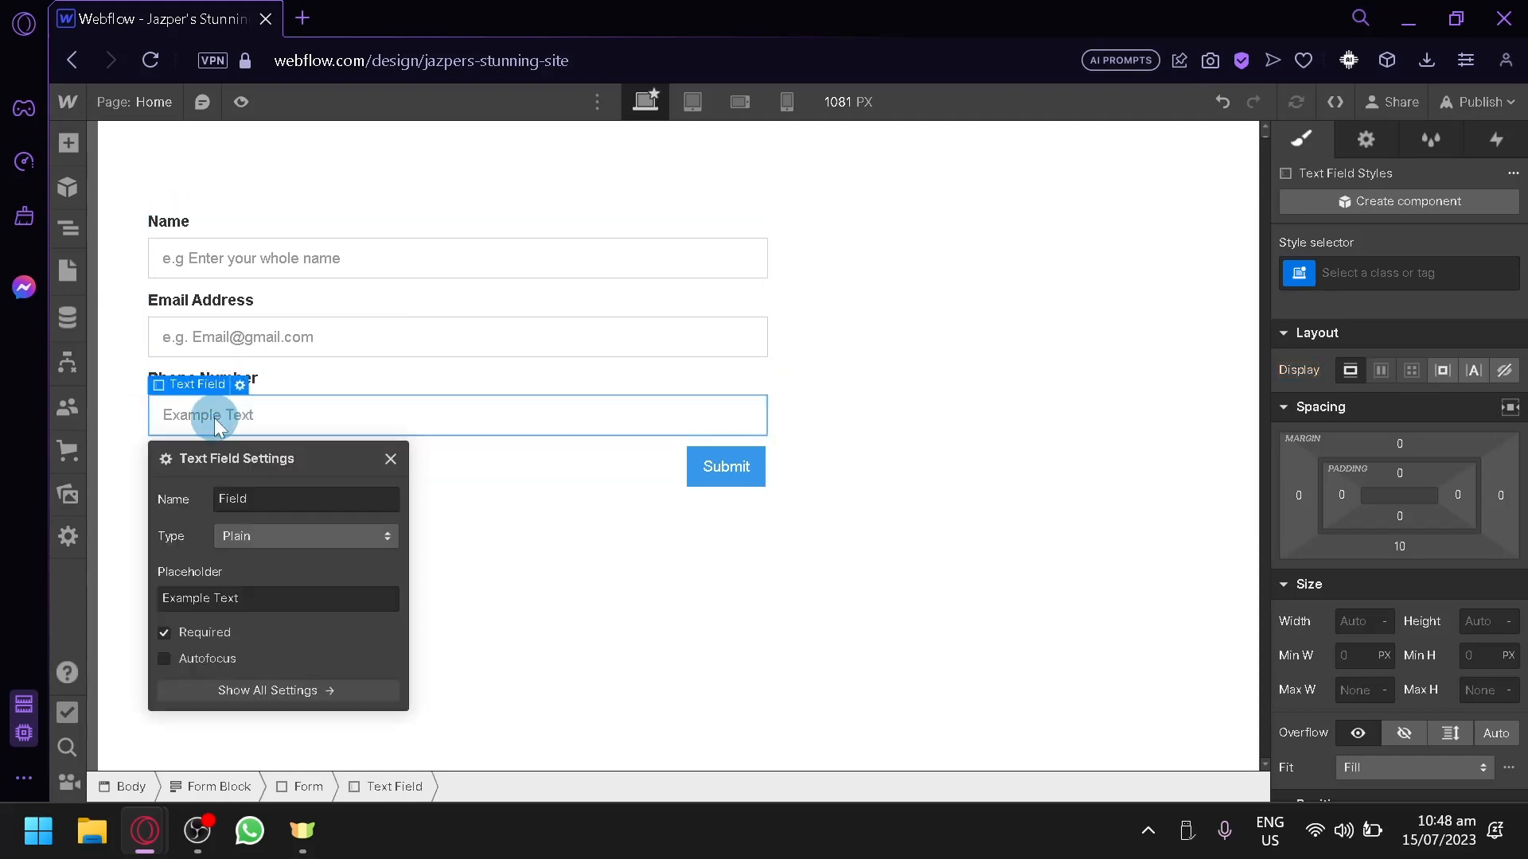
{"action": "left_click", "coordinate": [310, 537]}
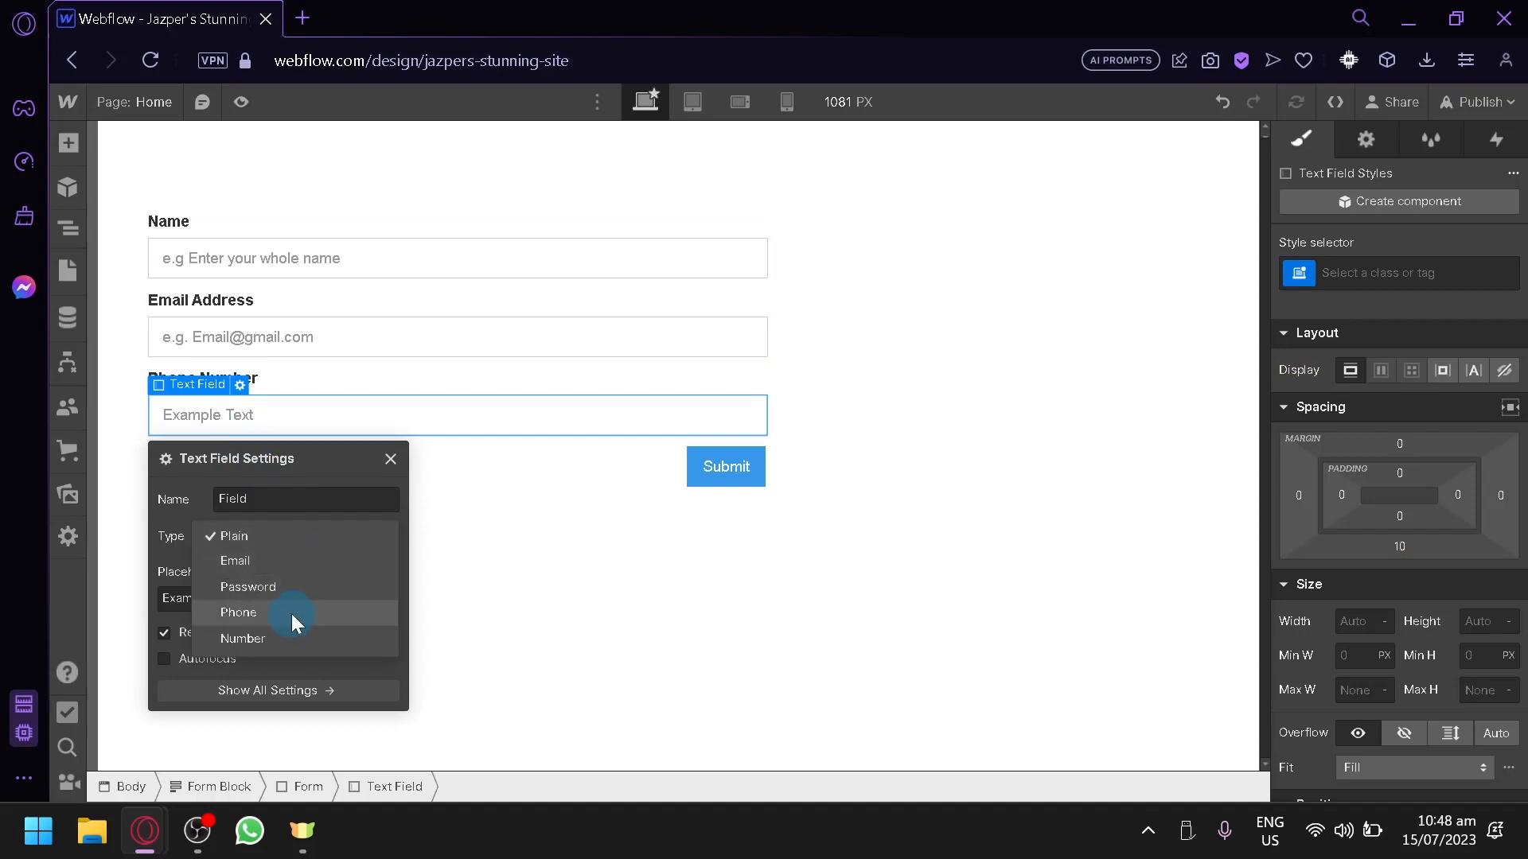
{"action": "left_click", "coordinate": [291, 614]}
{"action": "left_click", "coordinate": [327, 598]}
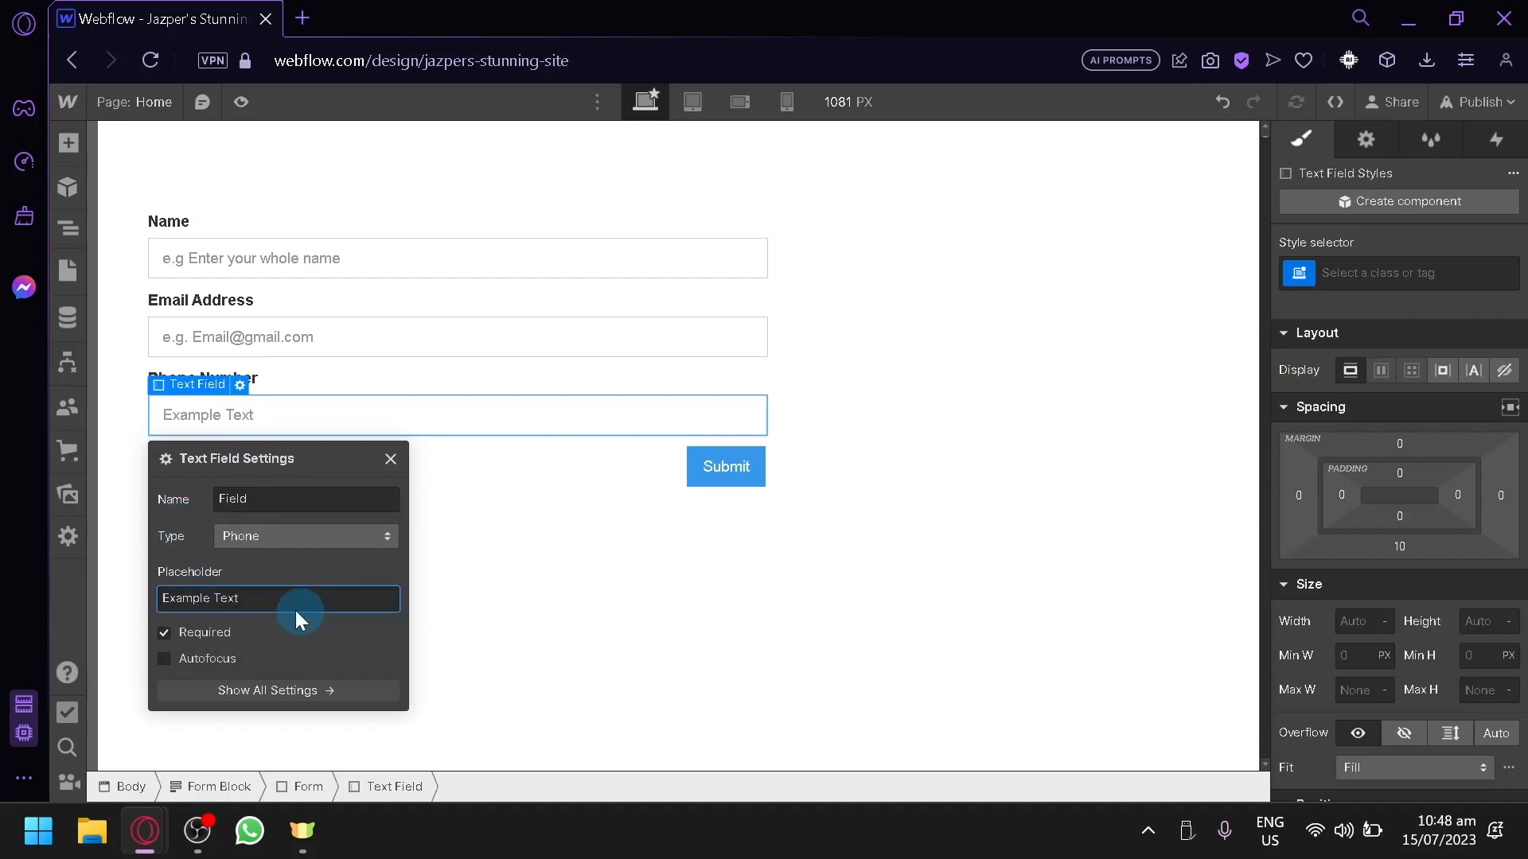
{"action": "key", "text": "ctrl+a"}
{"action": "key", "text": "BackSpace"}
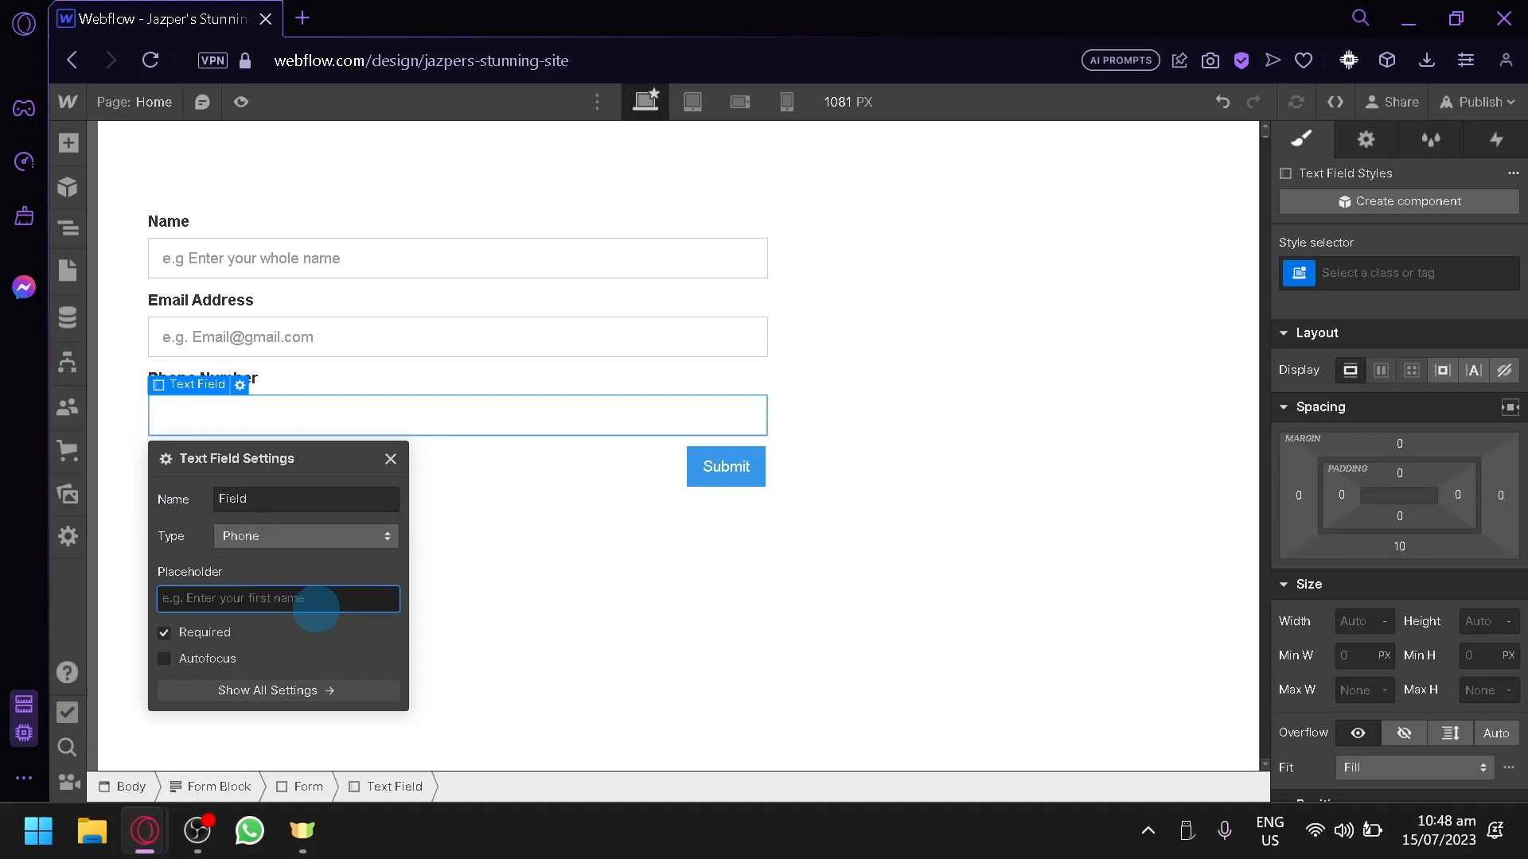
{"action": "type", "text": "************"}
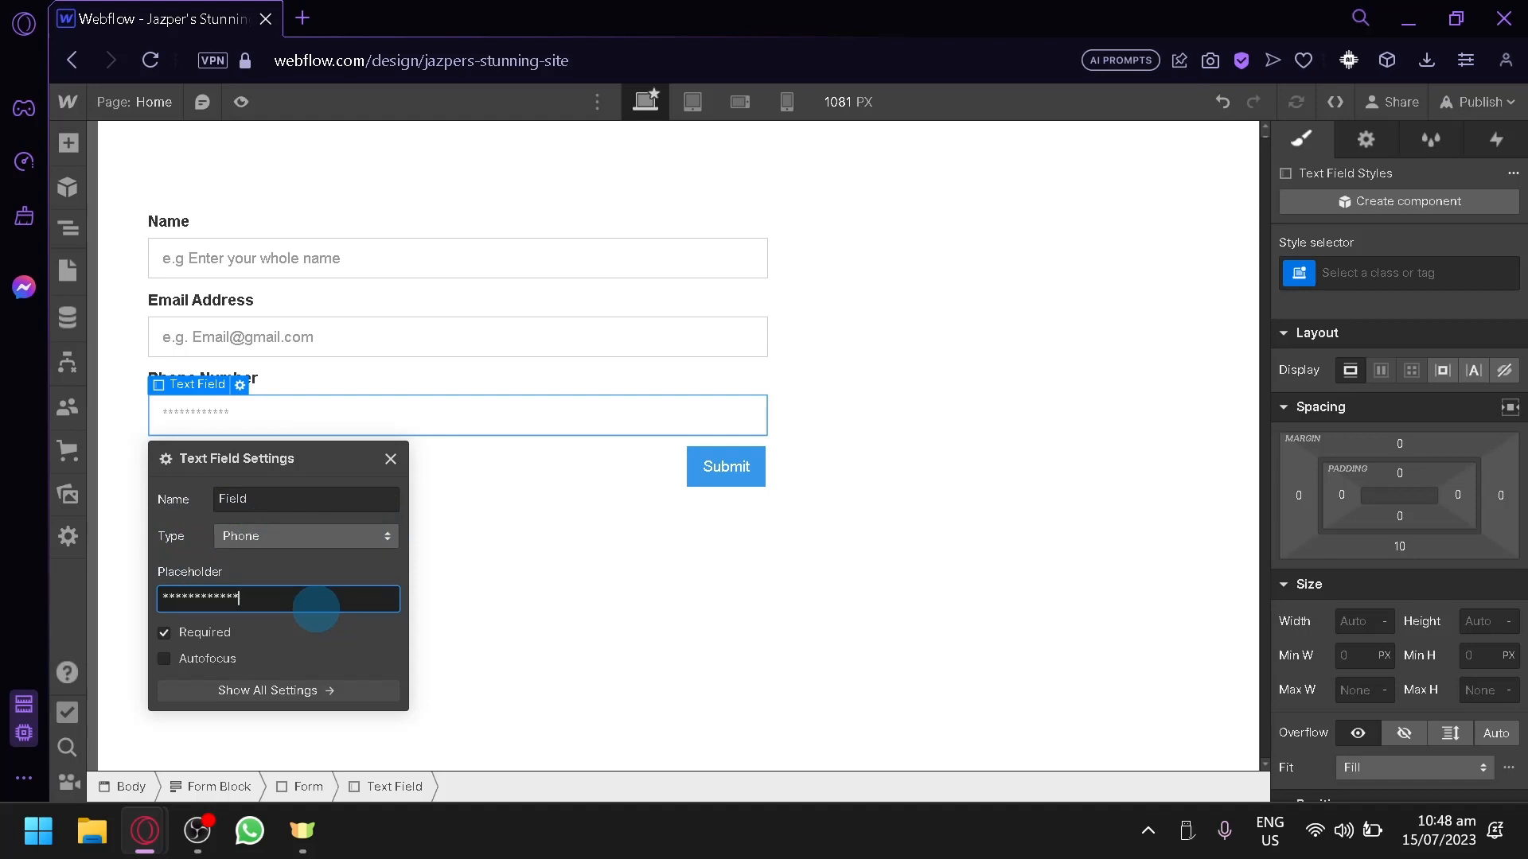
{"action": "type", "text": "***"}
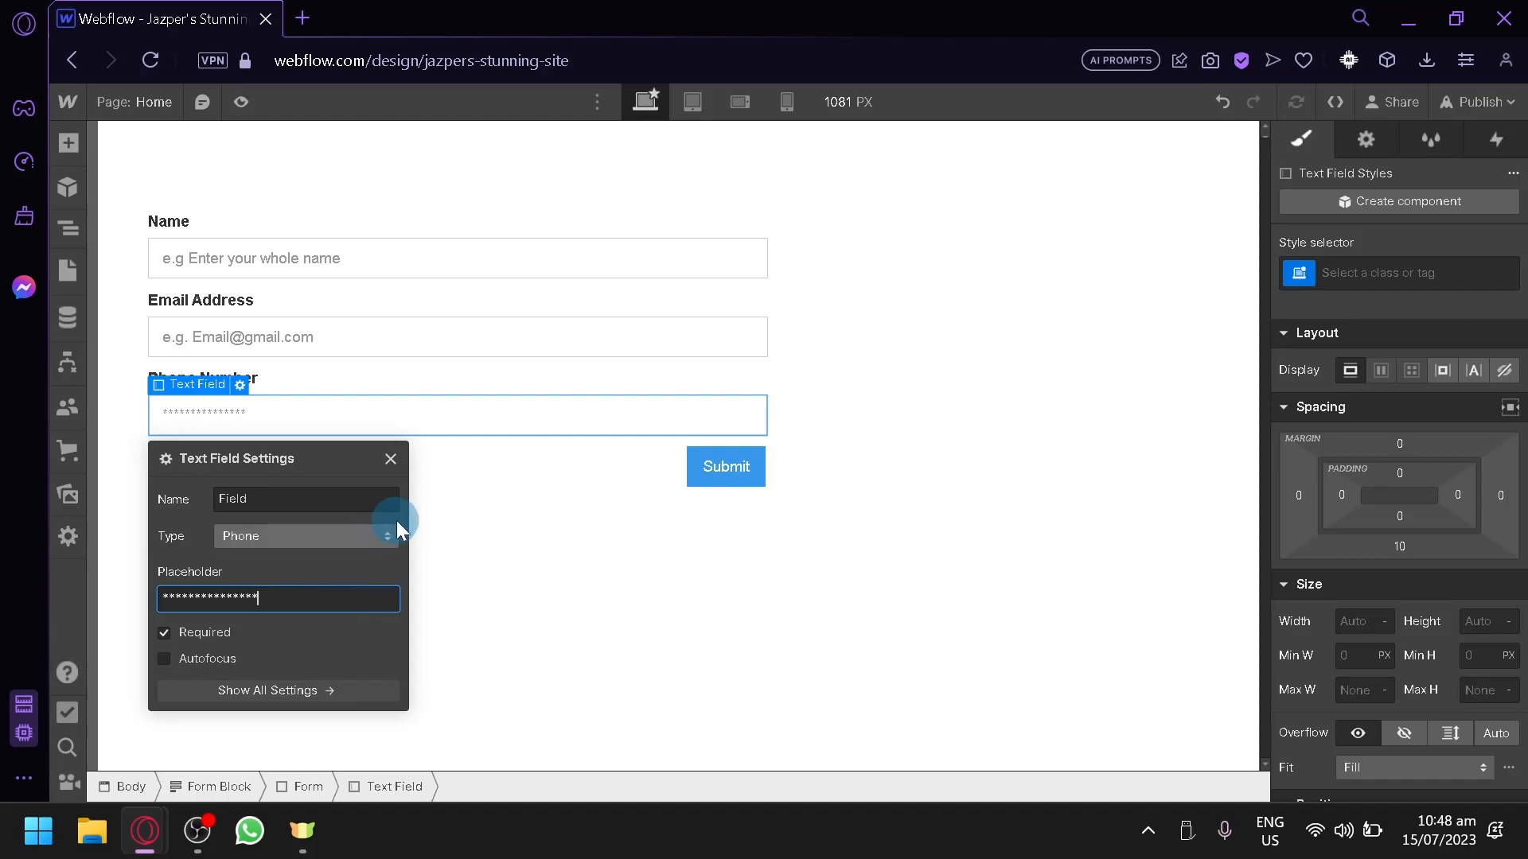
{"action": "left_click", "coordinate": [427, 481]}
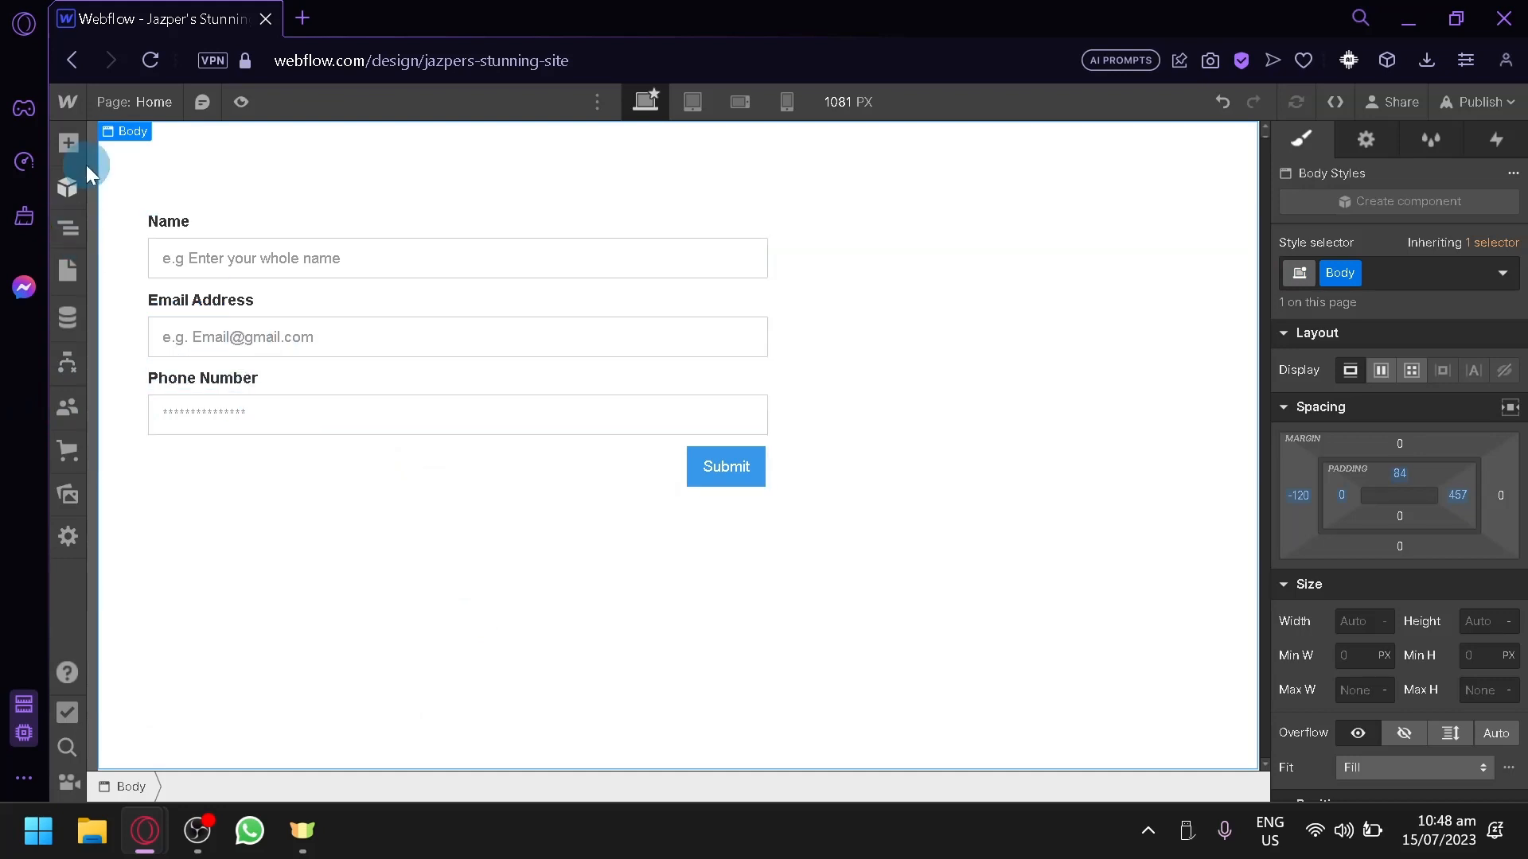
Add a Text Area between the Phone Number field and the Submit button
{"action": "left_click", "coordinate": [74, 148]}
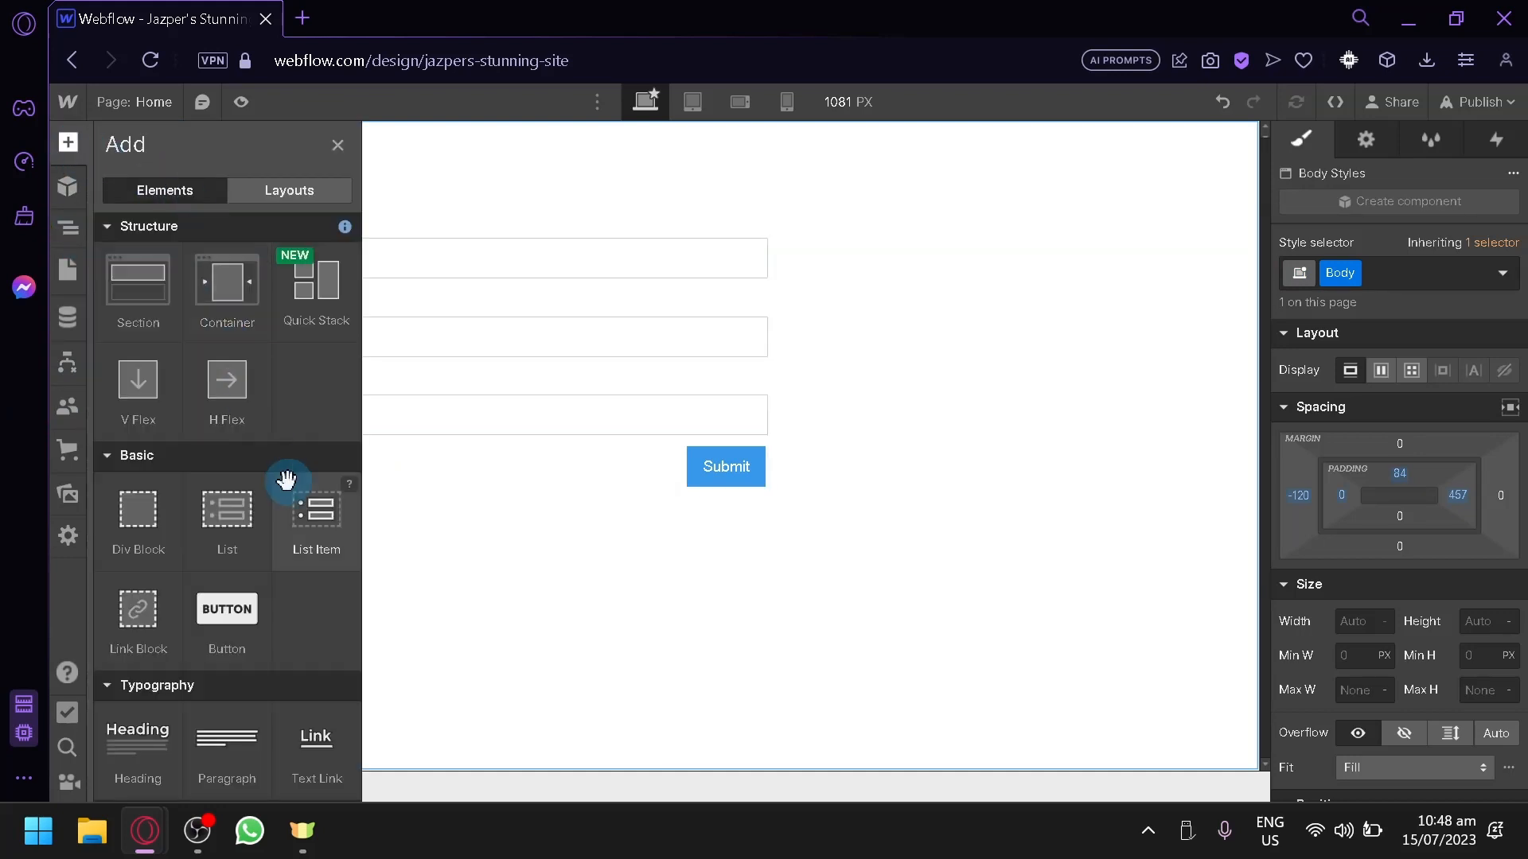
{"action": "scroll", "coordinate": [300, 433], "scroll_direction": "down", "scroll_amount": 4}
{"action": "scroll", "coordinate": [290, 439], "scroll_direction": "down", "scroll_amount": 5}
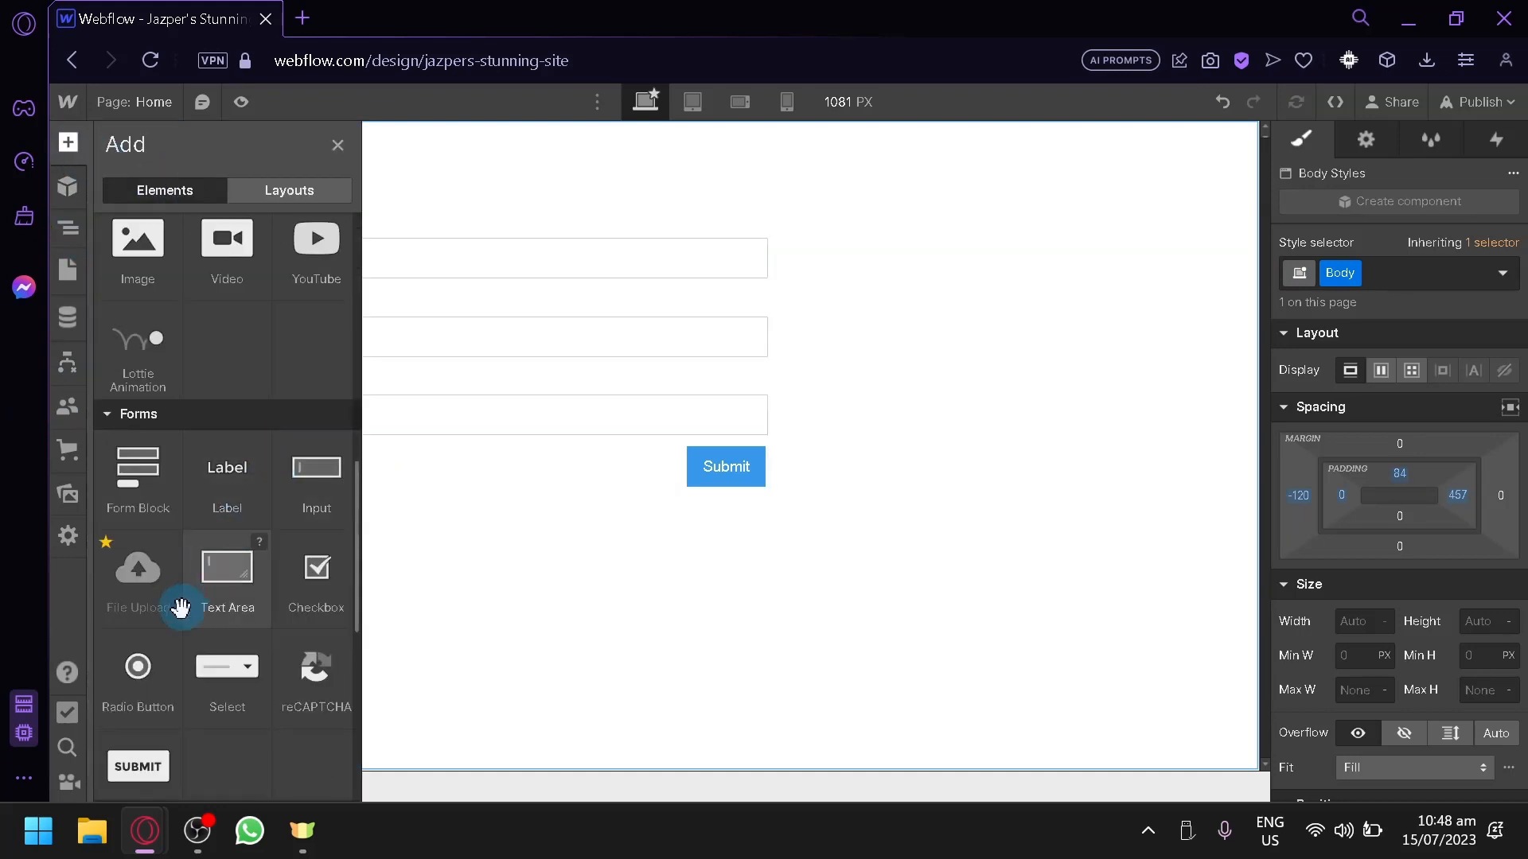
{"action": "left_click_drag", "start_coordinate": [222, 590], "coordinate": [393, 465]}
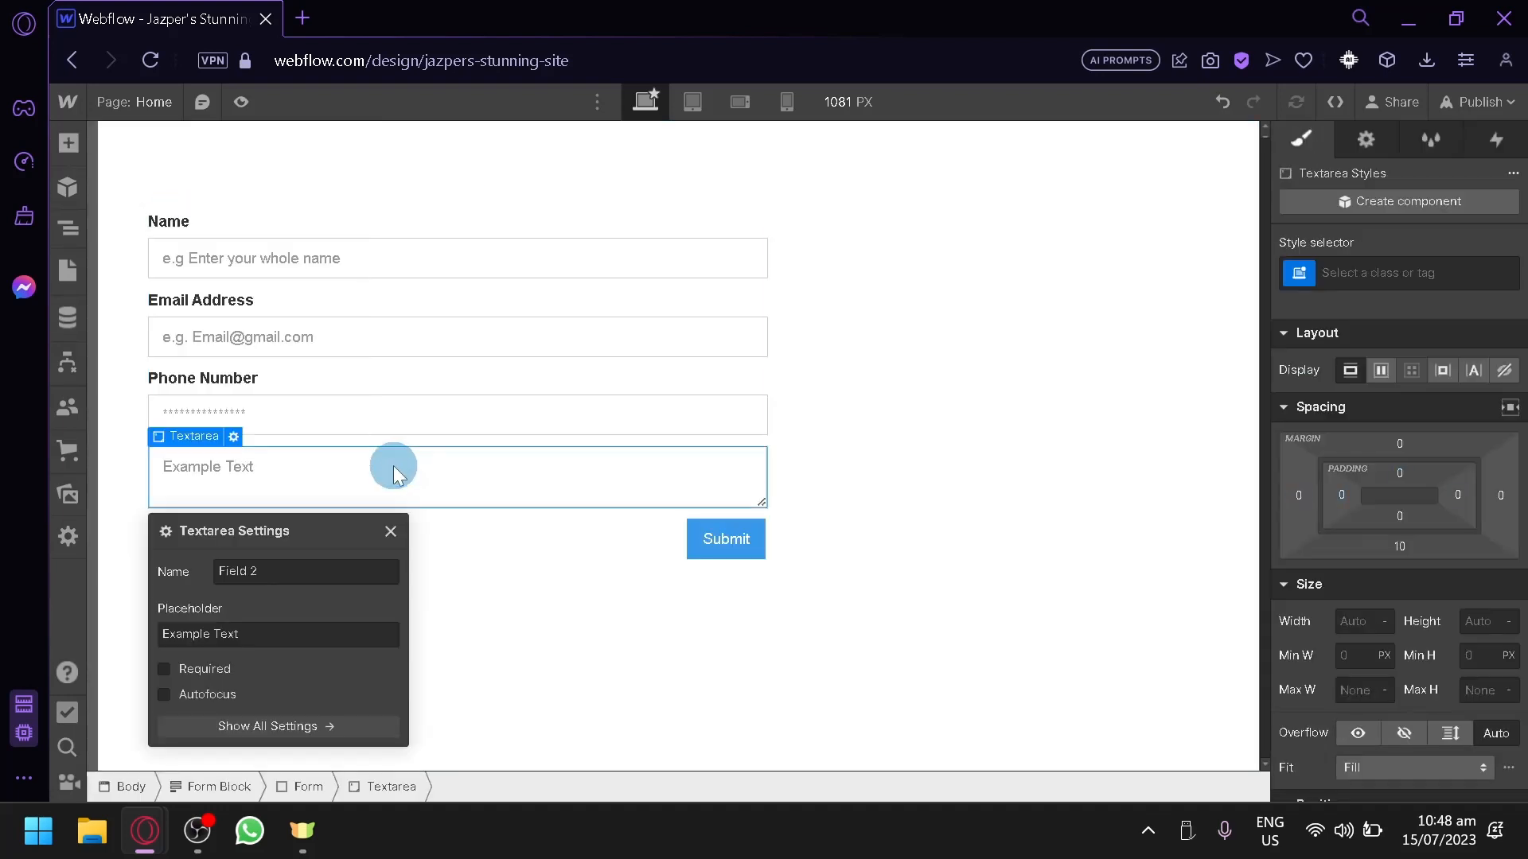
{"action": "left_click", "coordinate": [708, 656]}
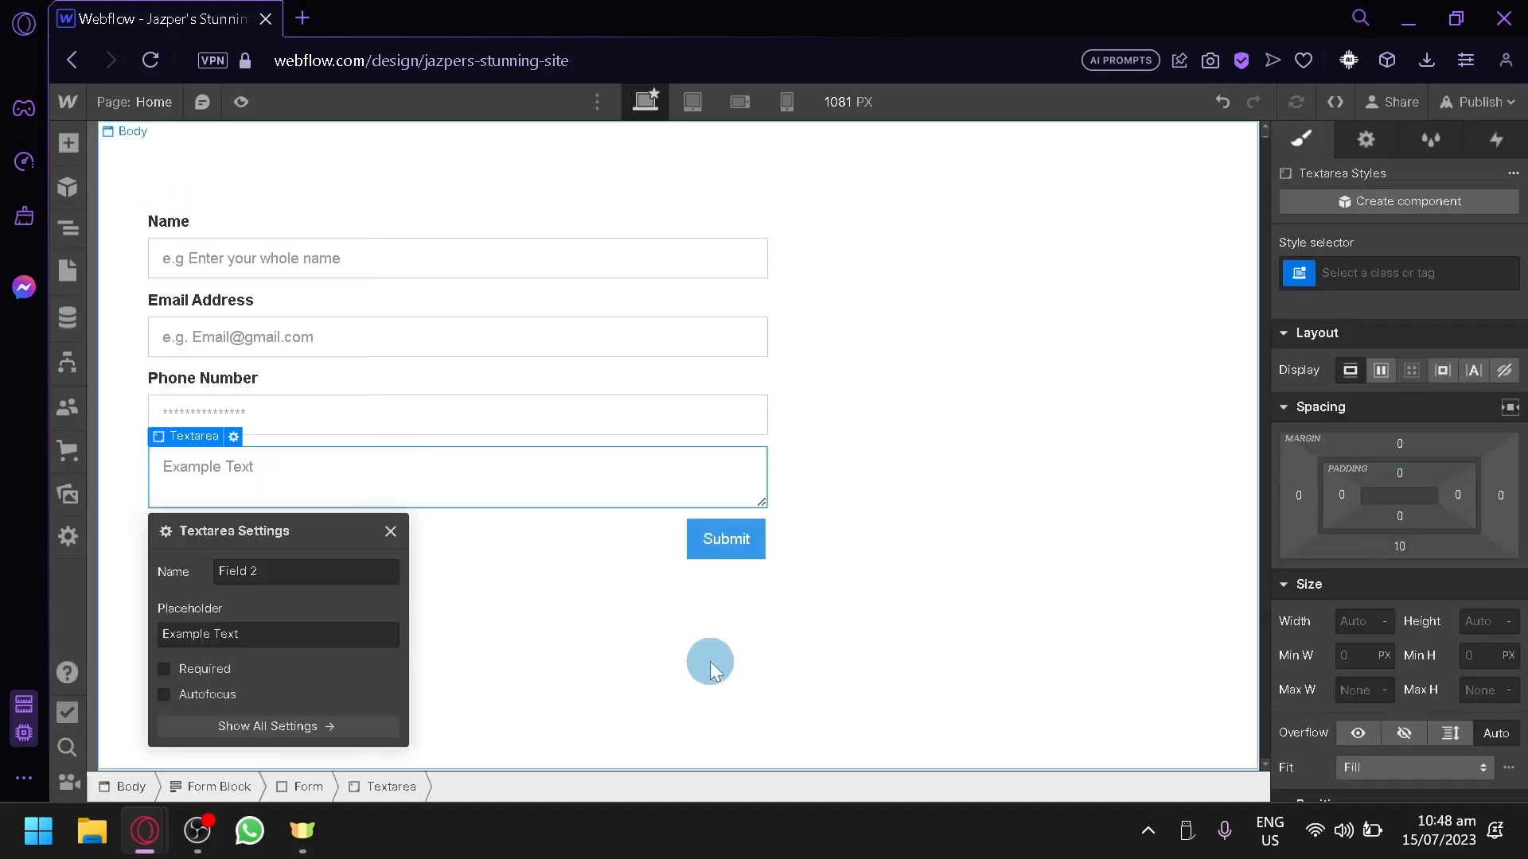
Replace the text area's placeholder with "Review of website"
{"action": "left_click", "coordinate": [365, 480]}
{"action": "left_click", "coordinate": [253, 626]}
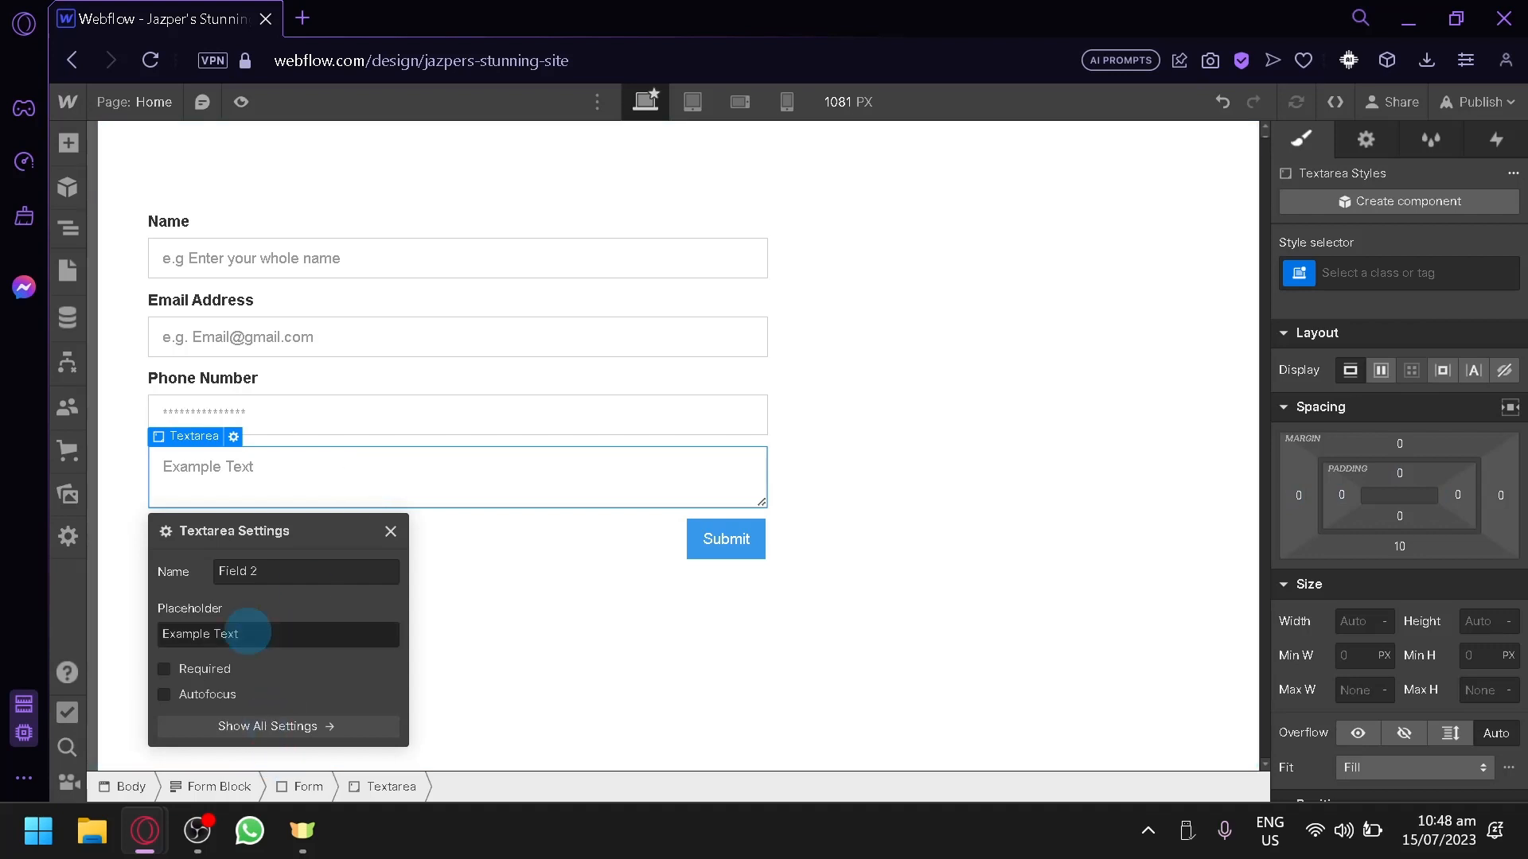
{"action": "key", "text": "ctrl+a"}
{"action": "key", "text": "BackSpace"}
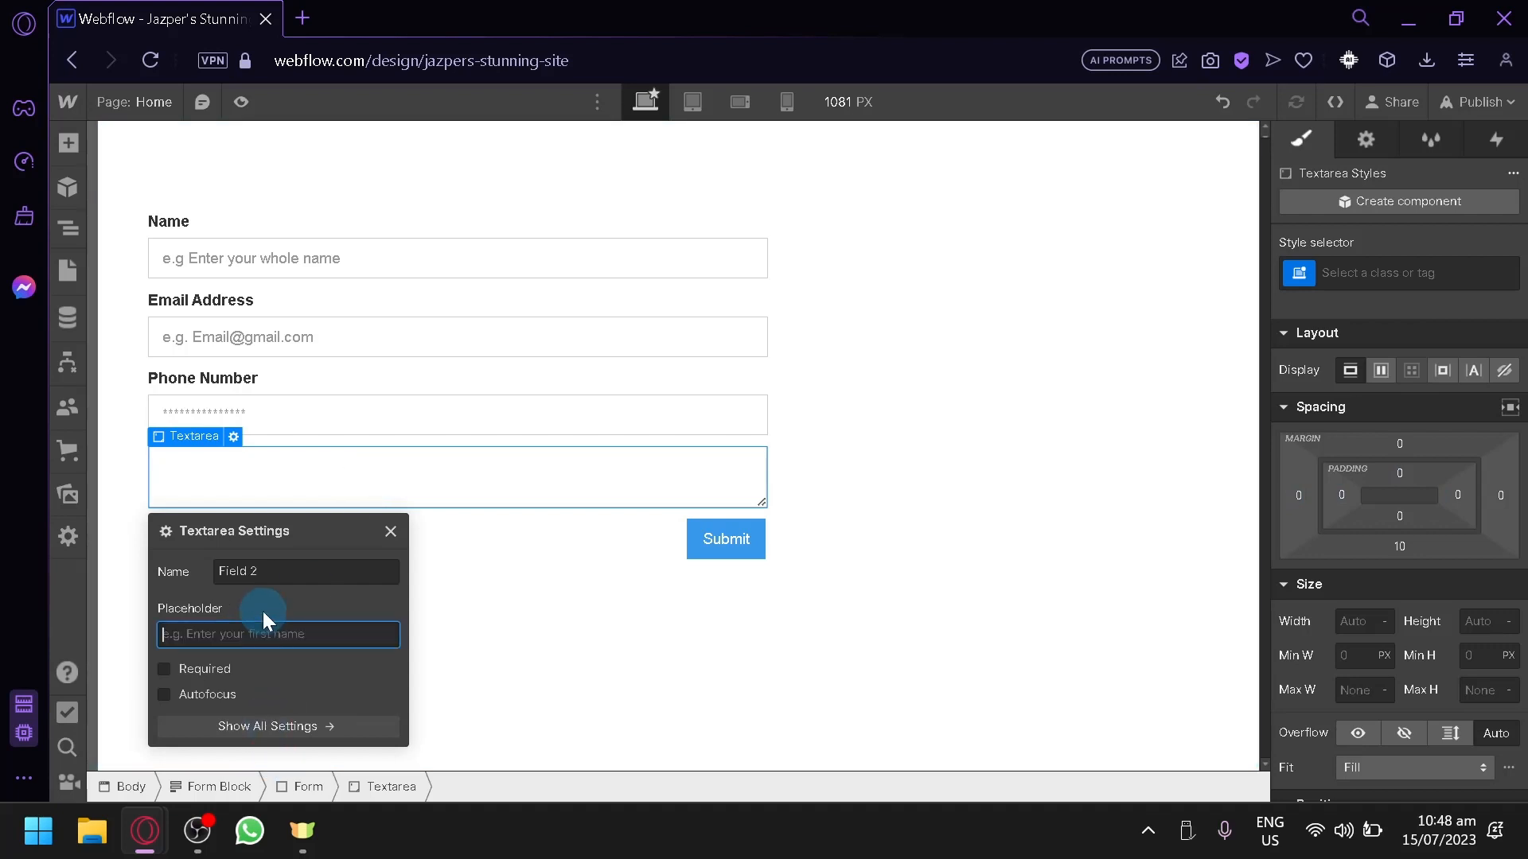
{"action": "type", "text": "Tel"}
{"action": "key", "text": "BackSpace"}
{"action": "key", "text": "BackSpace"}
{"action": "key", "text": "BackSpace"}
{"action": "type", "text": "Review of"}
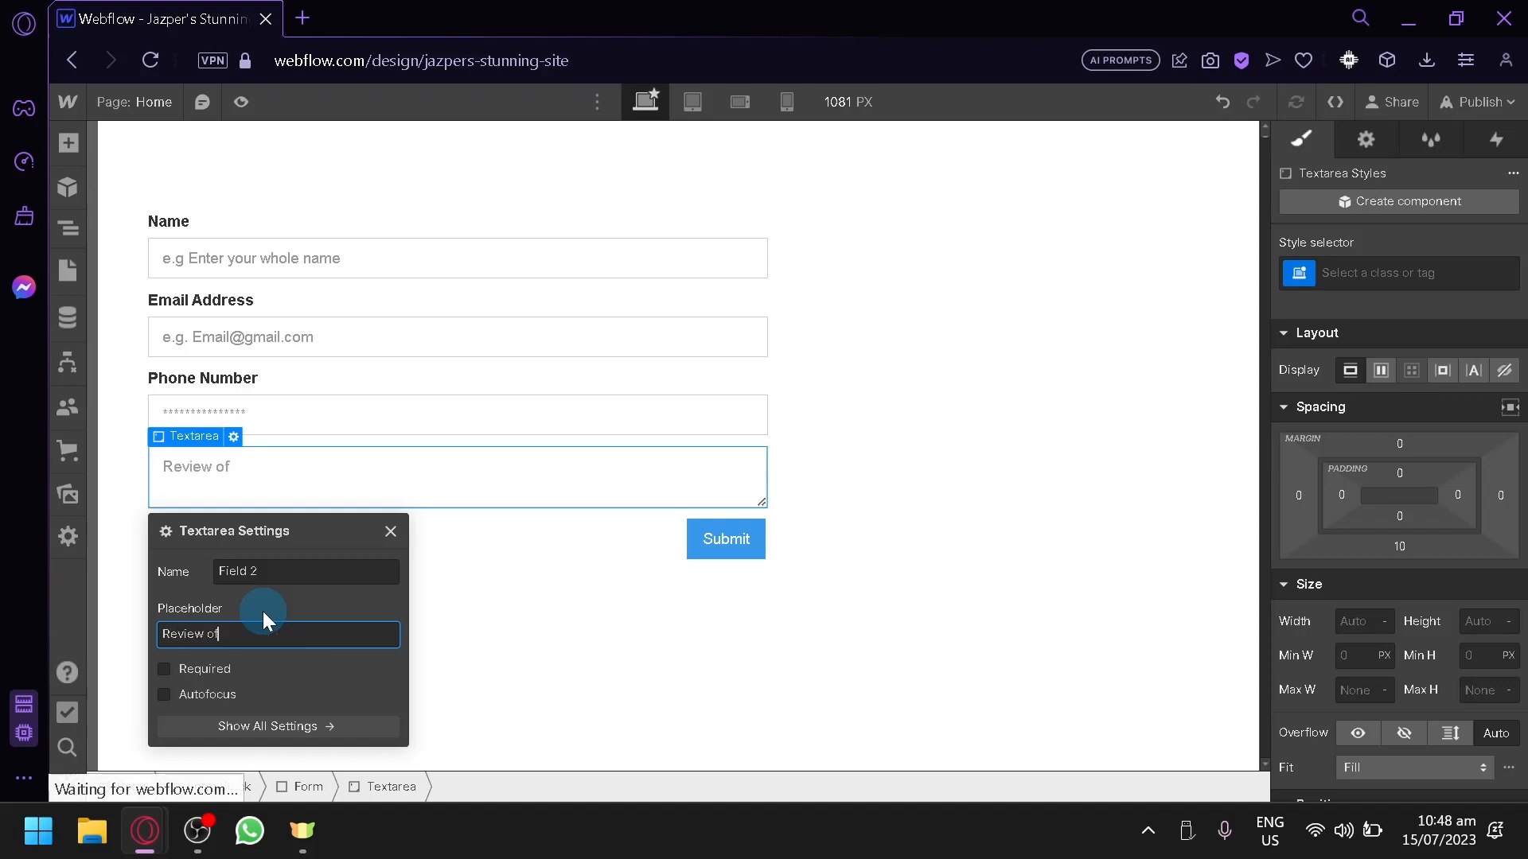
{"action": "type", "text": " website"}
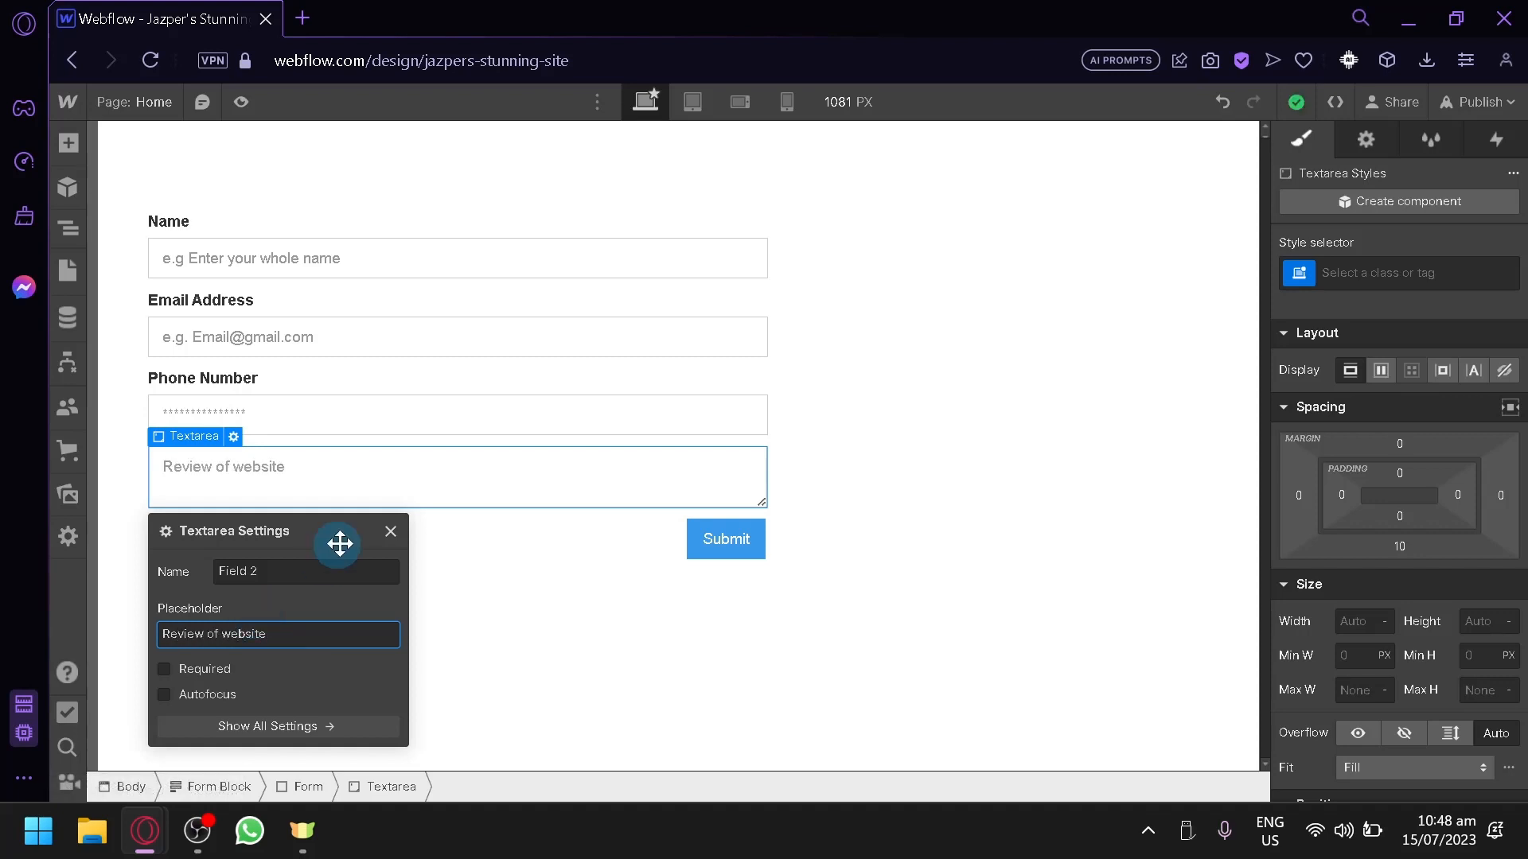
{"action": "left_click", "coordinate": [436, 579]}
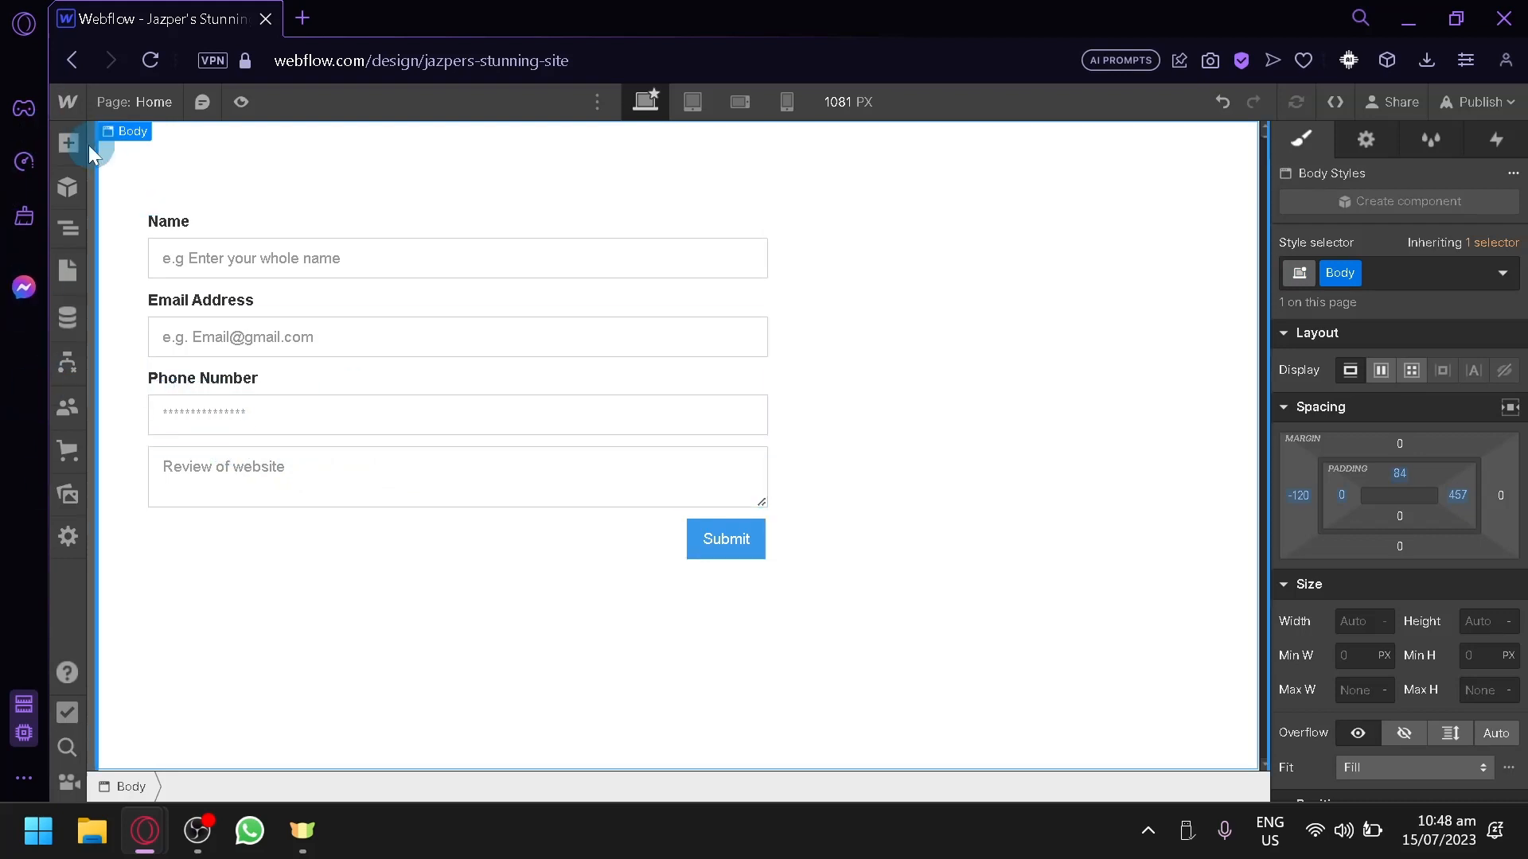
Add a reCAPTCHA element between the text area and the Submit button
{"action": "left_click", "coordinate": [68, 141]}
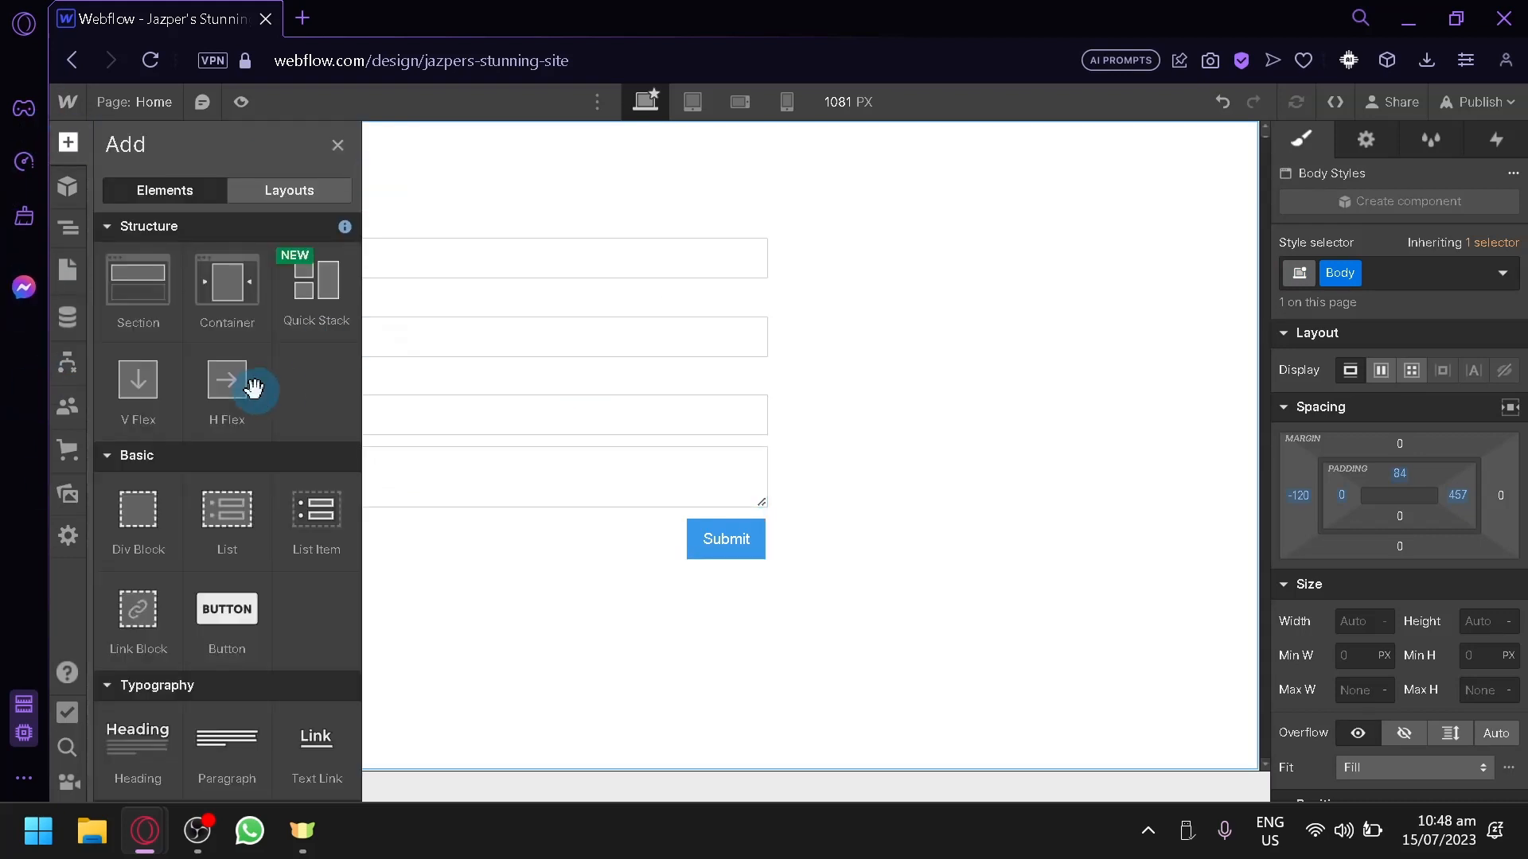
{"action": "scroll", "coordinate": [246, 512], "scroll_direction": "down", "scroll_amount": 3}
{"action": "scroll", "coordinate": [225, 450], "scroll_direction": "down", "scroll_amount": 10}
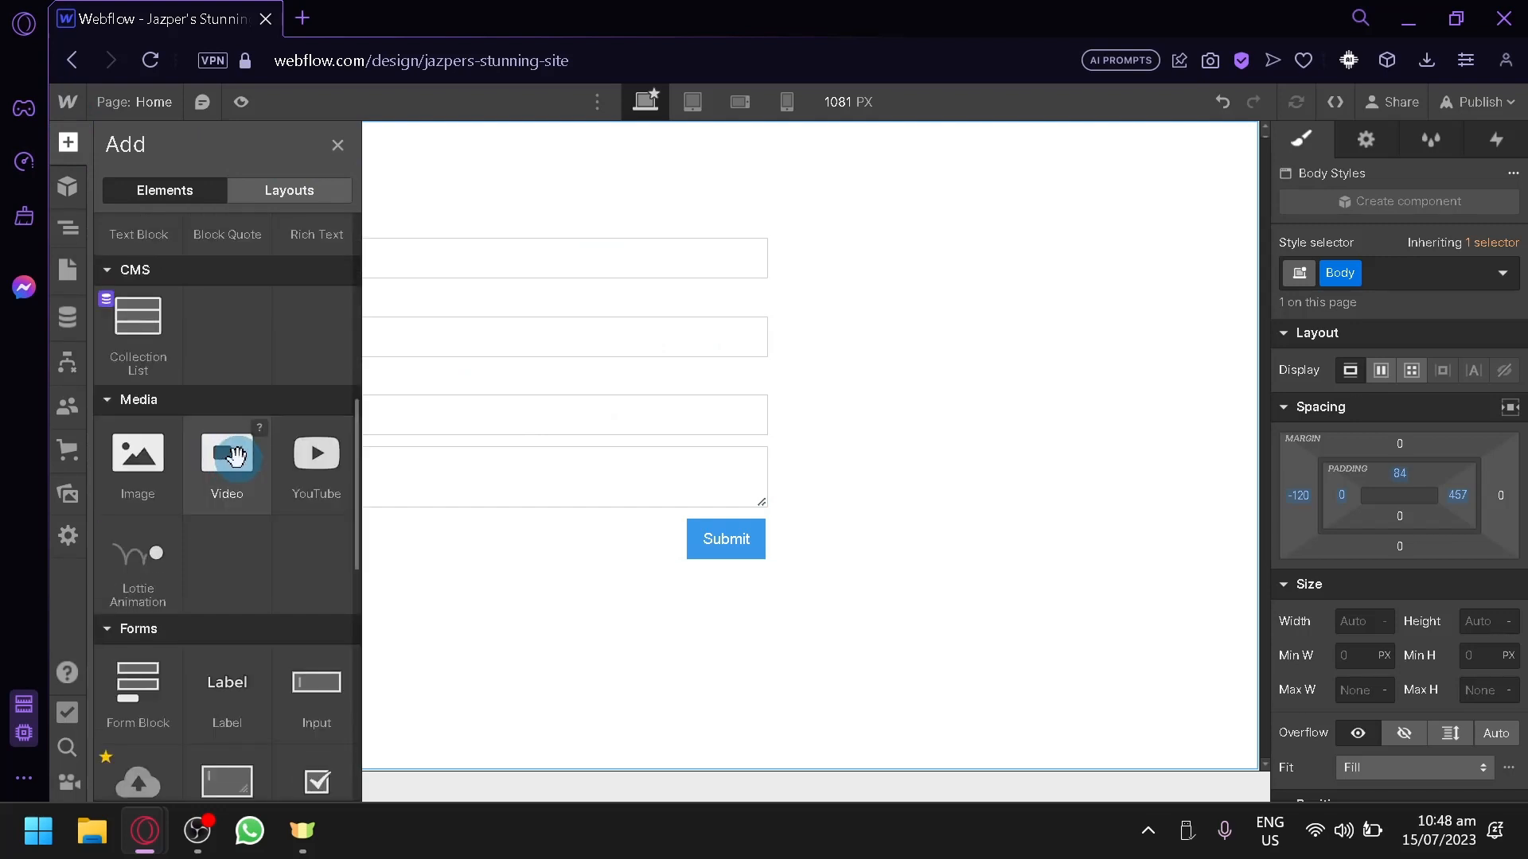
{"action": "left_click_drag", "start_coordinate": [320, 704], "coordinate": [318, 516]}
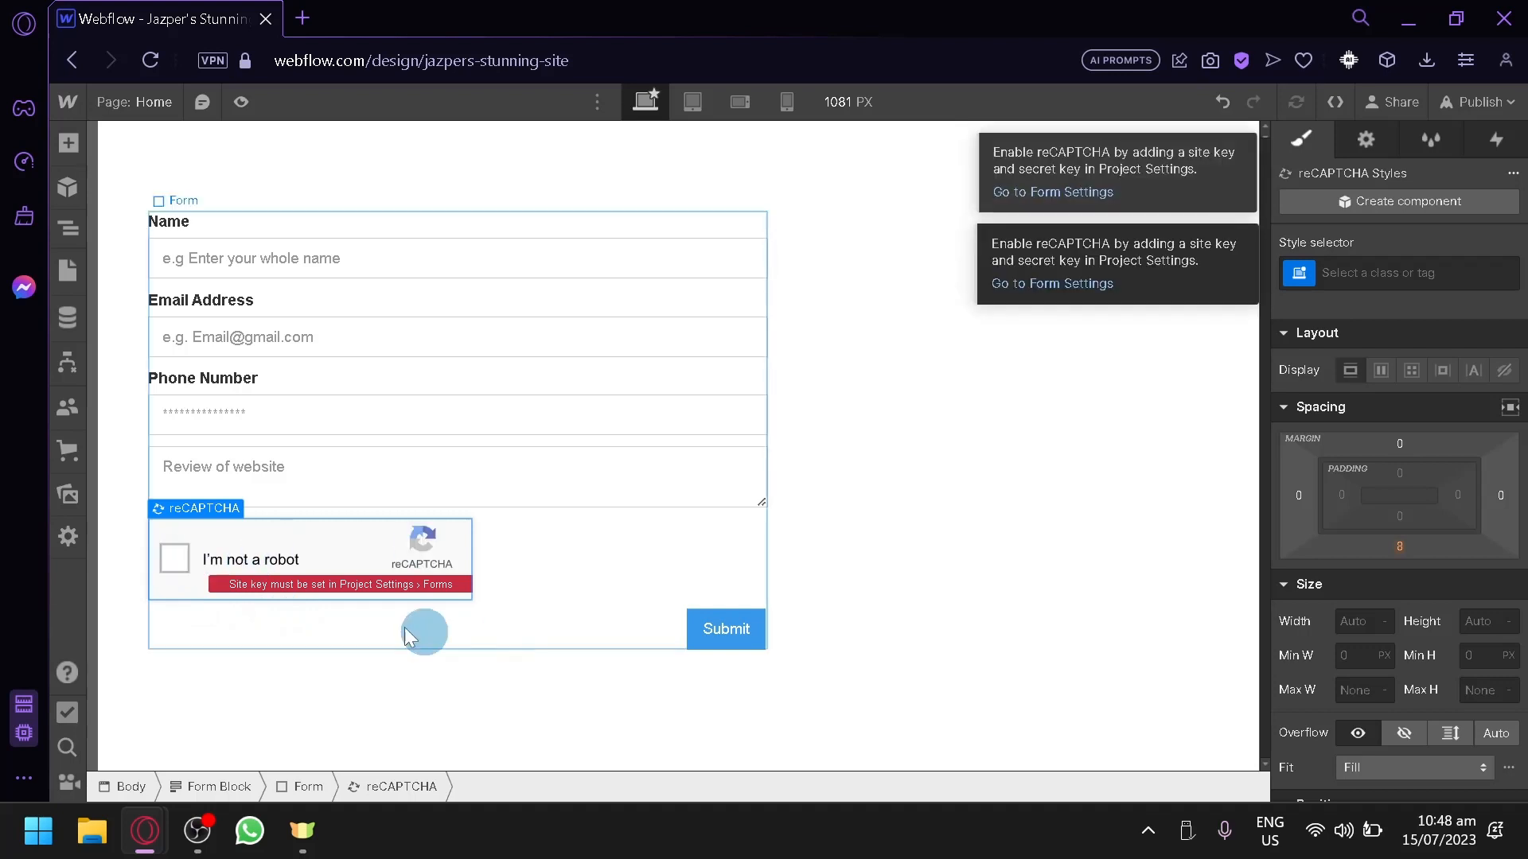
Add a Select field between the text area and the reCAPTCHA, and check its settings without changing the choices
{"action": "left_click", "coordinate": [70, 142]}
{"action": "scroll", "coordinate": [263, 510], "scroll_direction": "down", "scroll_amount": 6}
{"action": "scroll", "coordinate": [263, 556], "scroll_direction": "down", "scroll_amount": 3}
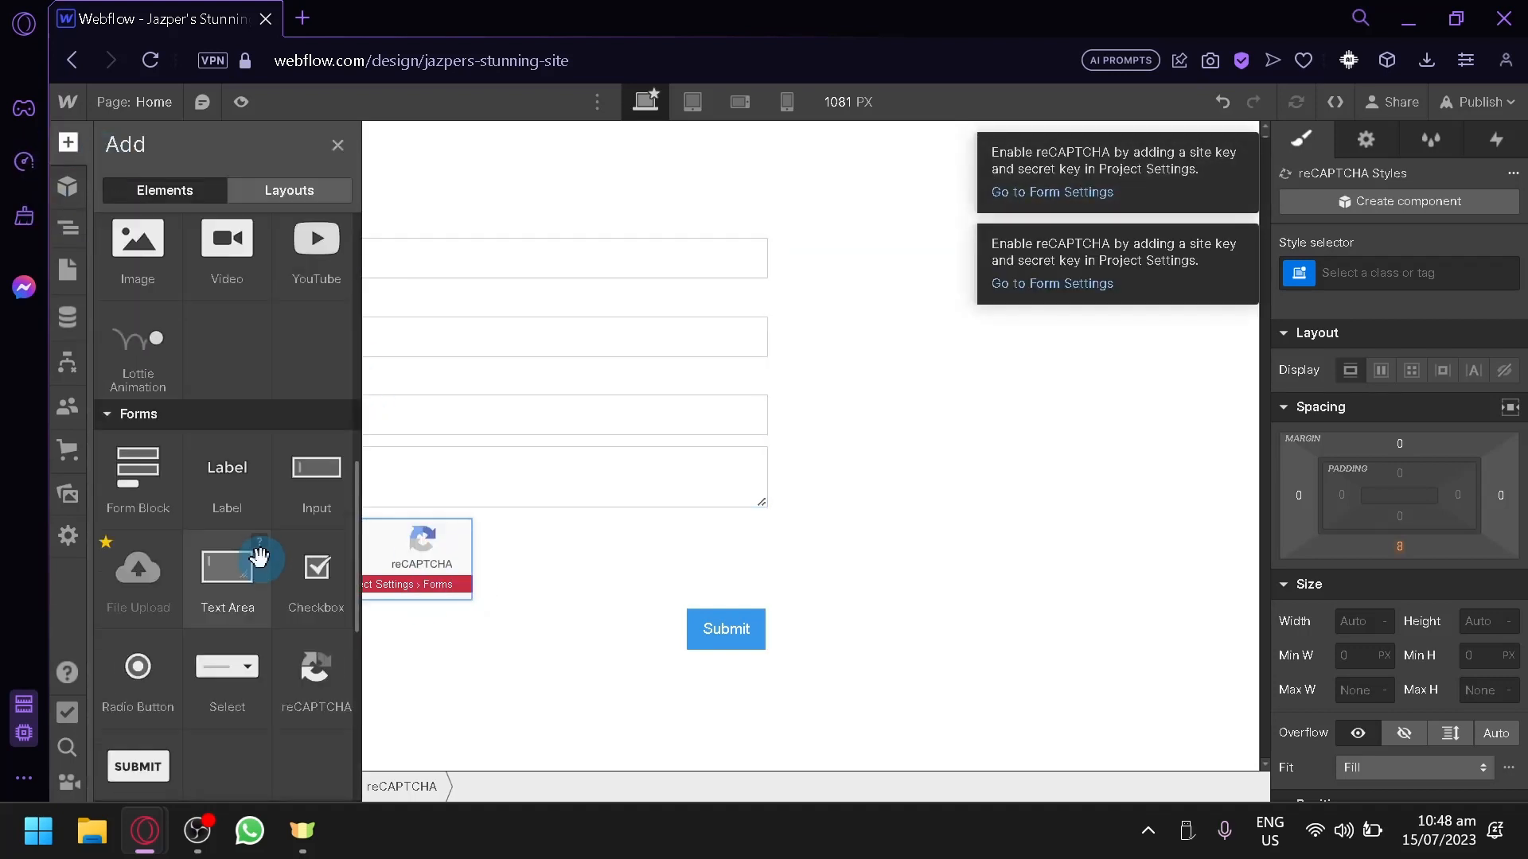
{"action": "left_click_drag", "start_coordinate": [226, 674], "coordinate": [362, 537]}
{"action": "left_click", "coordinate": [361, 537]}
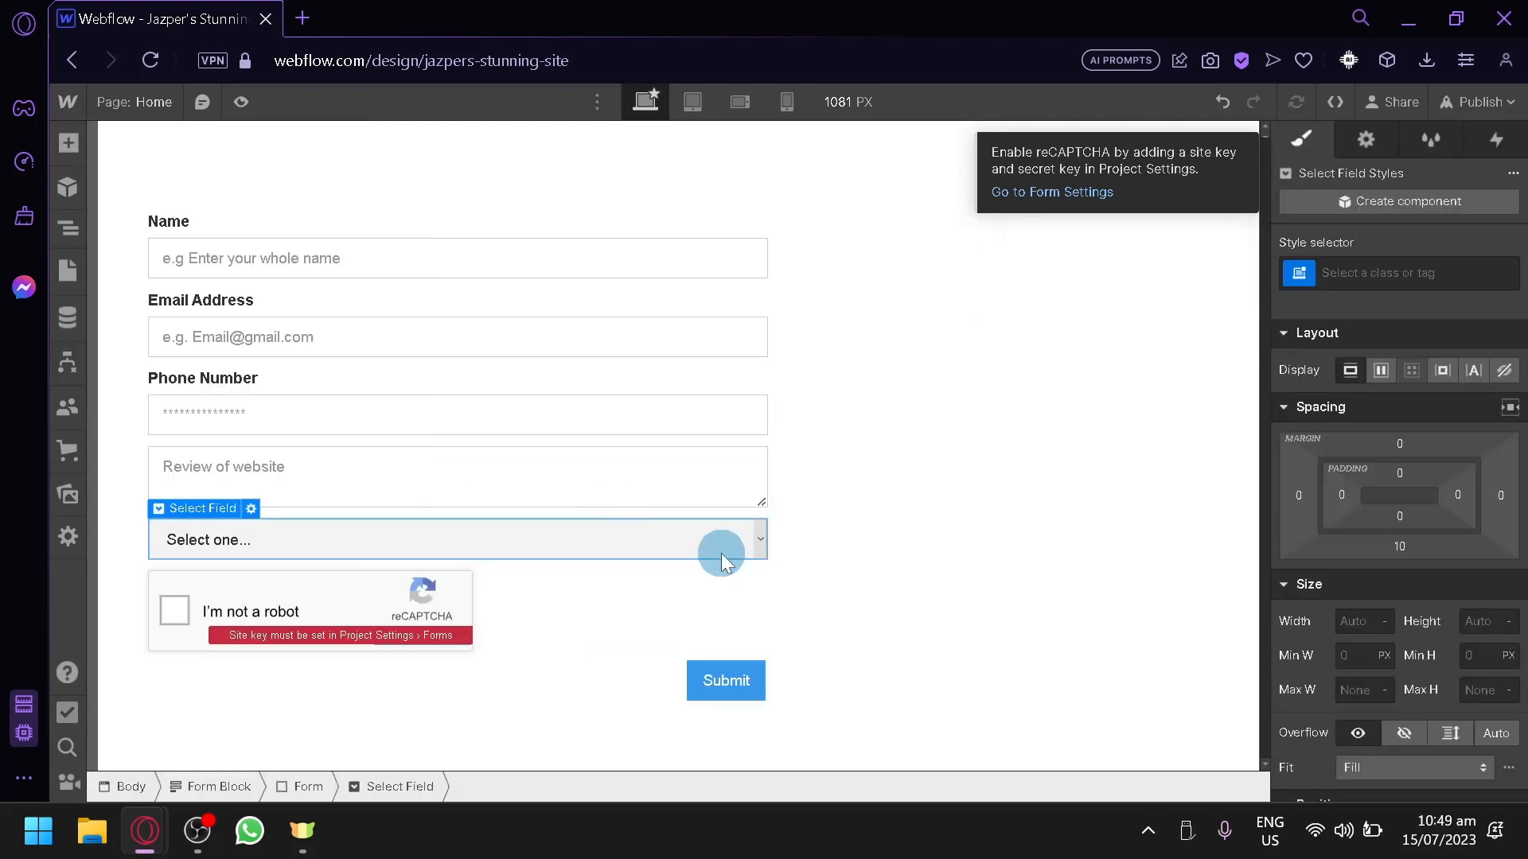
{"action": "left_click", "coordinate": [733, 539]}
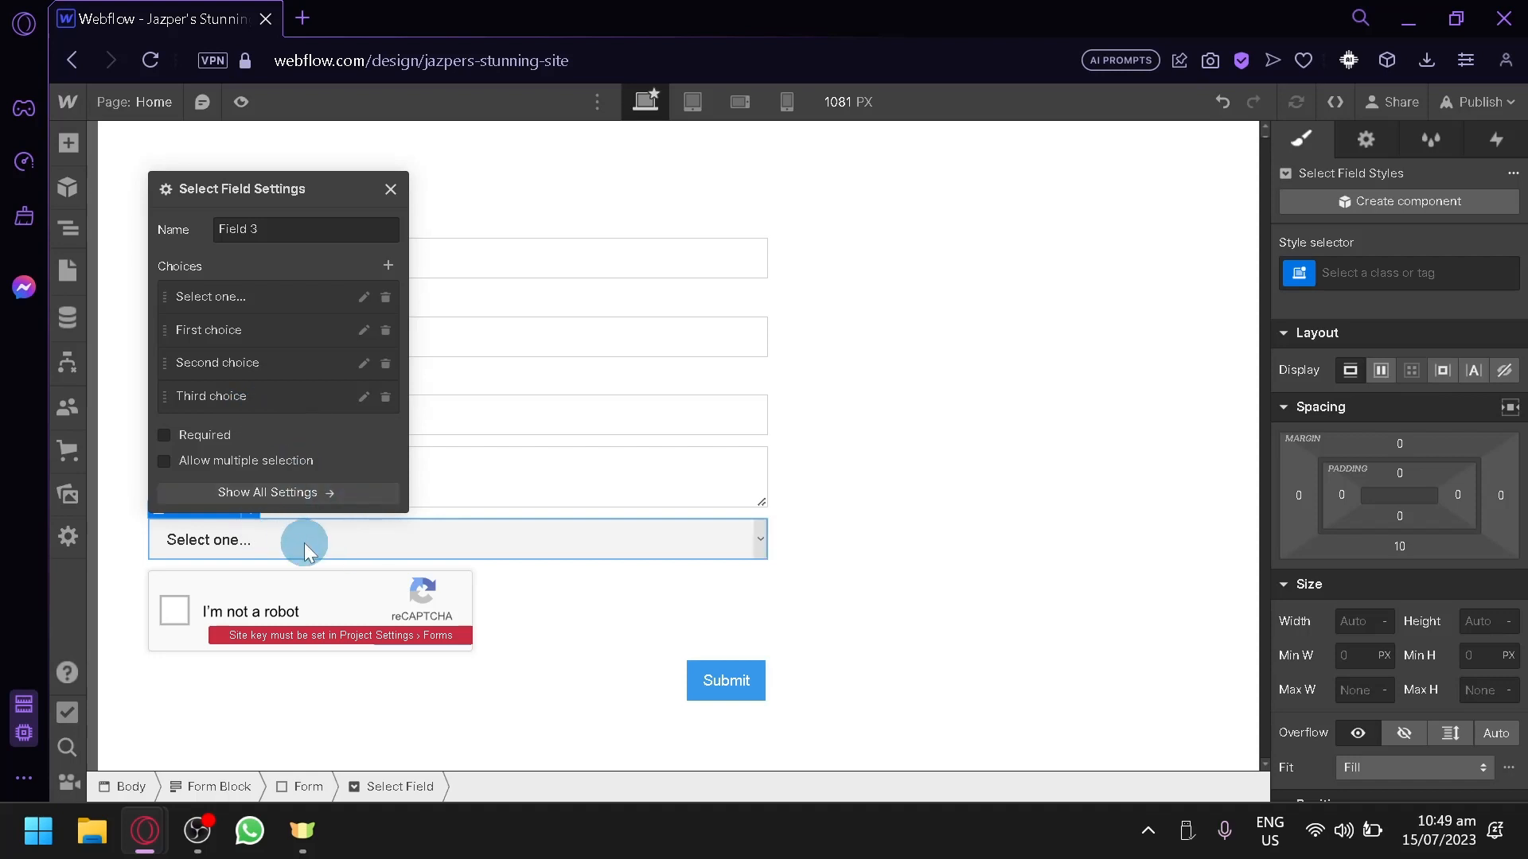
{"action": "left_click", "coordinate": [390, 189]}
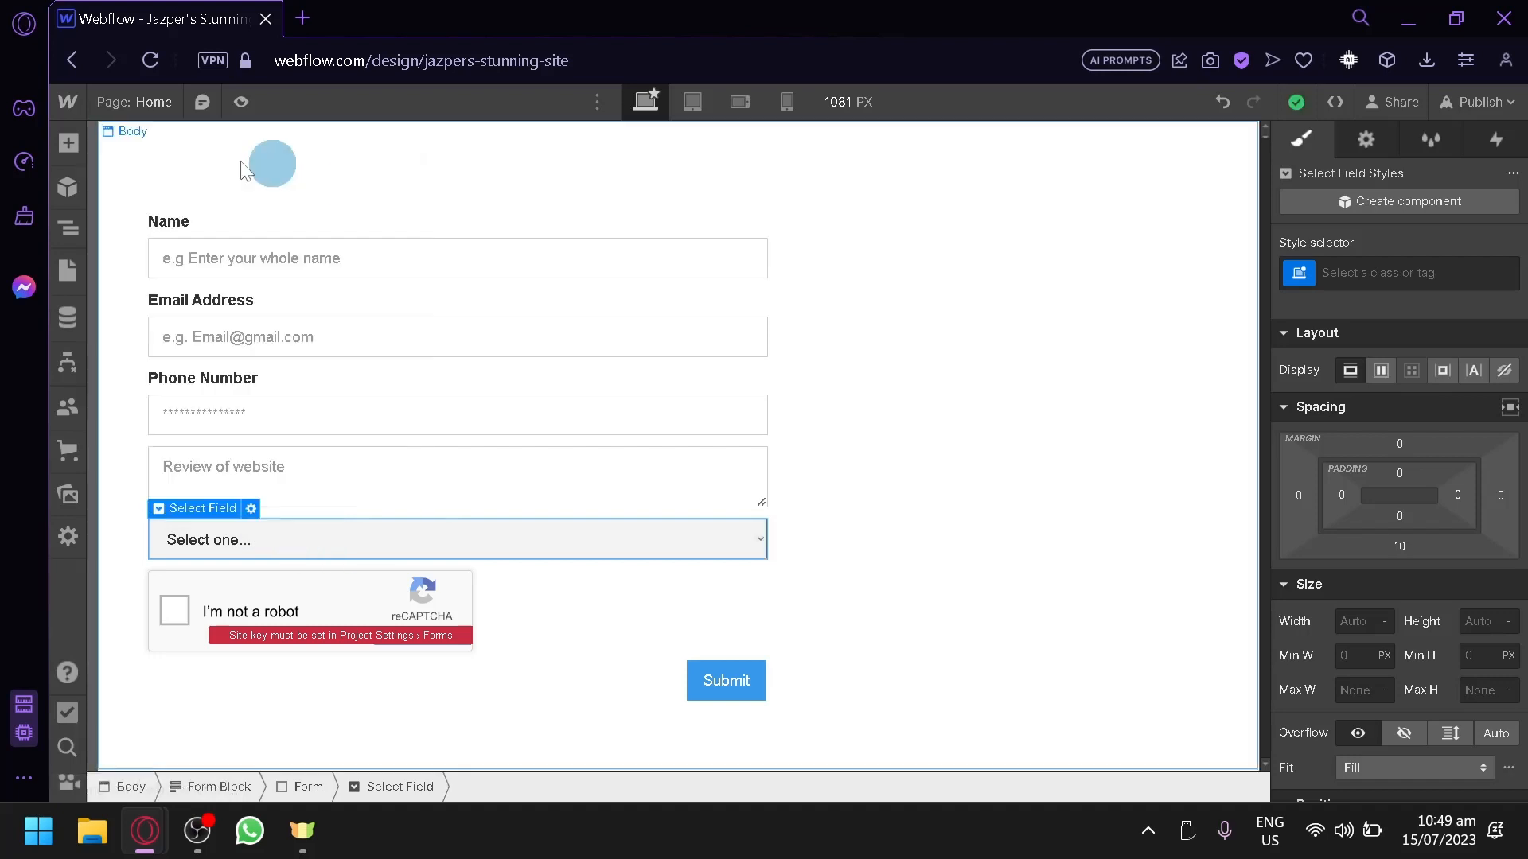
Add a Checkbox between the text area and the Select field, keeping its default settings
{"action": "left_click", "coordinate": [70, 141]}
{"action": "scroll", "coordinate": [207, 612], "scroll_direction": "down", "scroll_amount": 5}
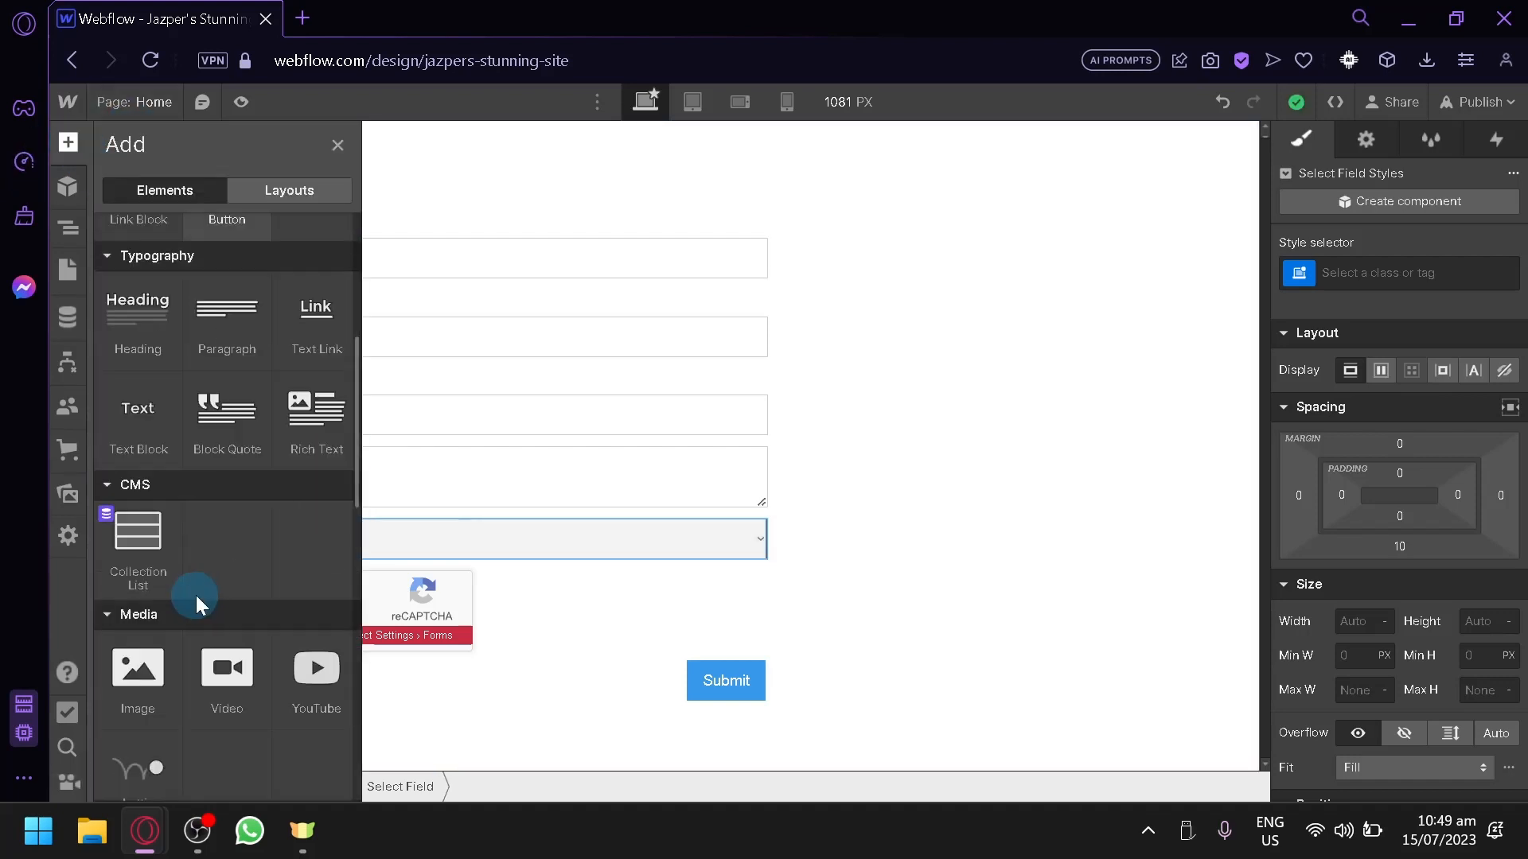
{"action": "scroll", "coordinate": [199, 593], "scroll_direction": "down", "scroll_amount": 5}
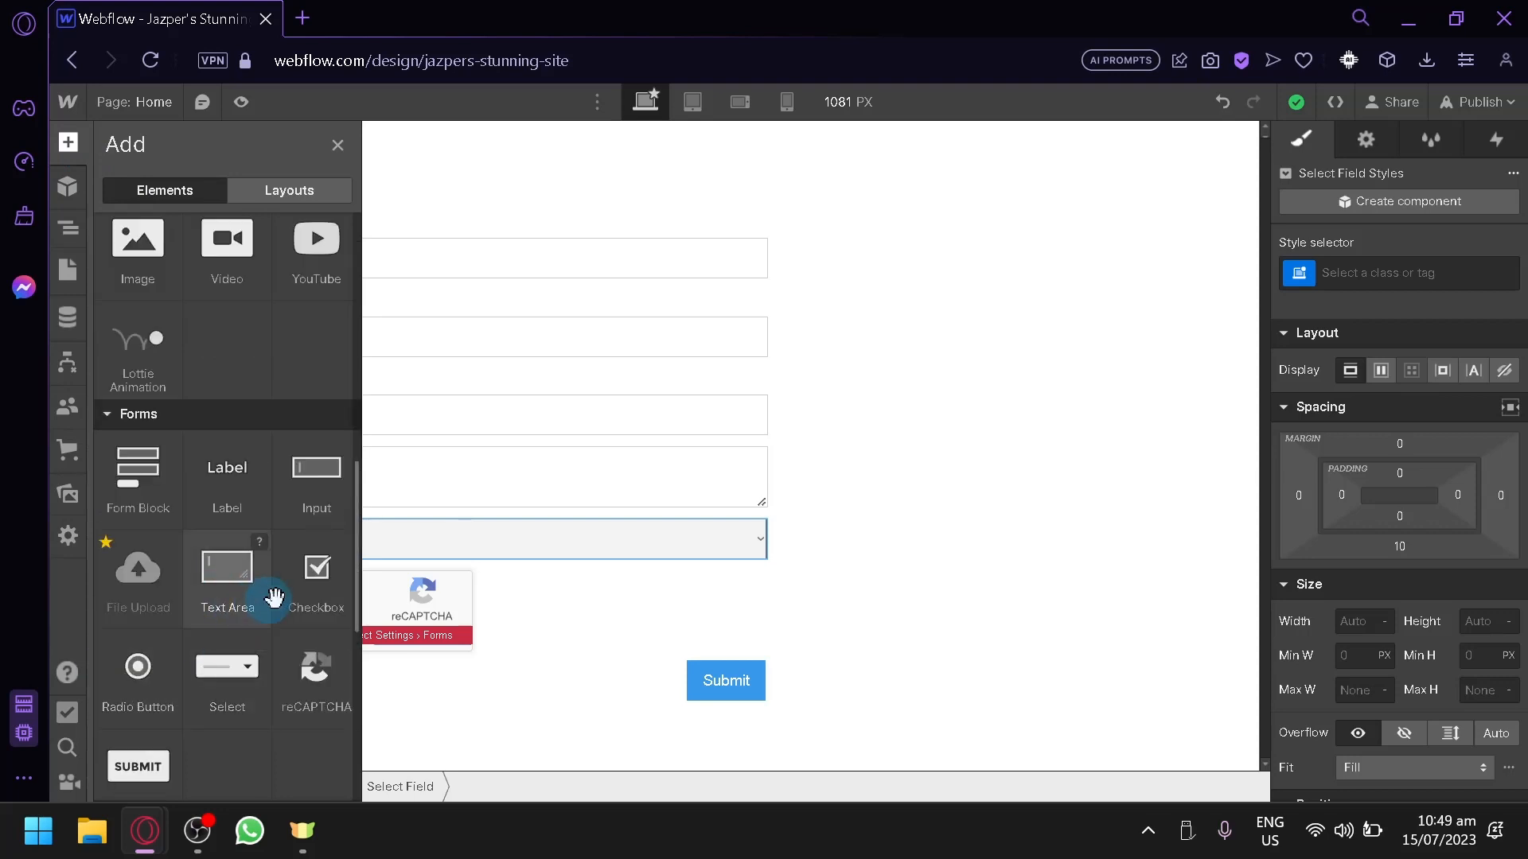
{"action": "left_click_drag", "start_coordinate": [317, 577], "coordinate": [378, 531]}
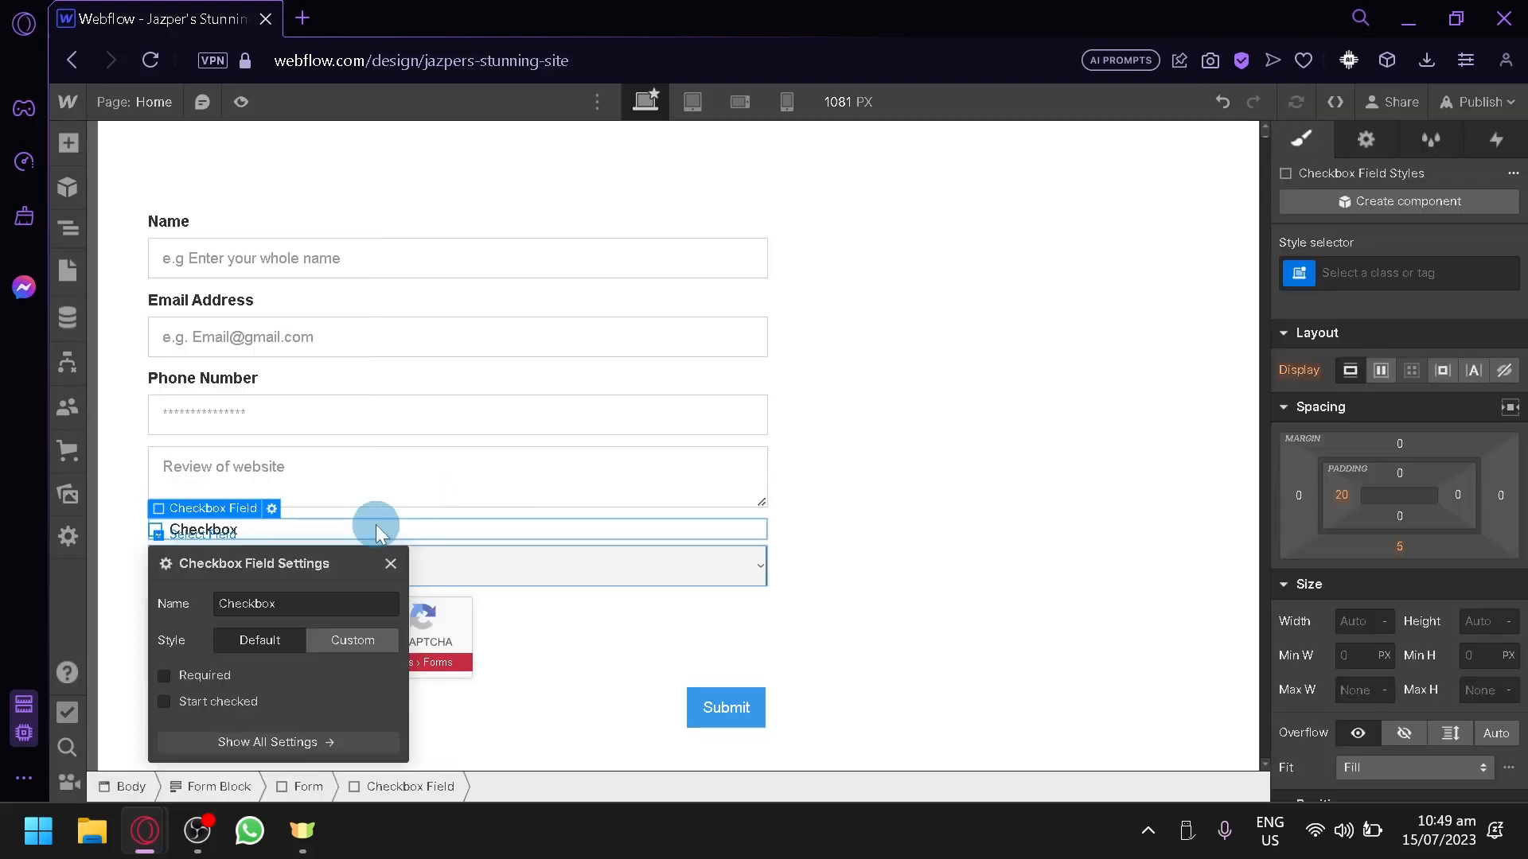
{"action": "left_click", "coordinate": [528, 540]}
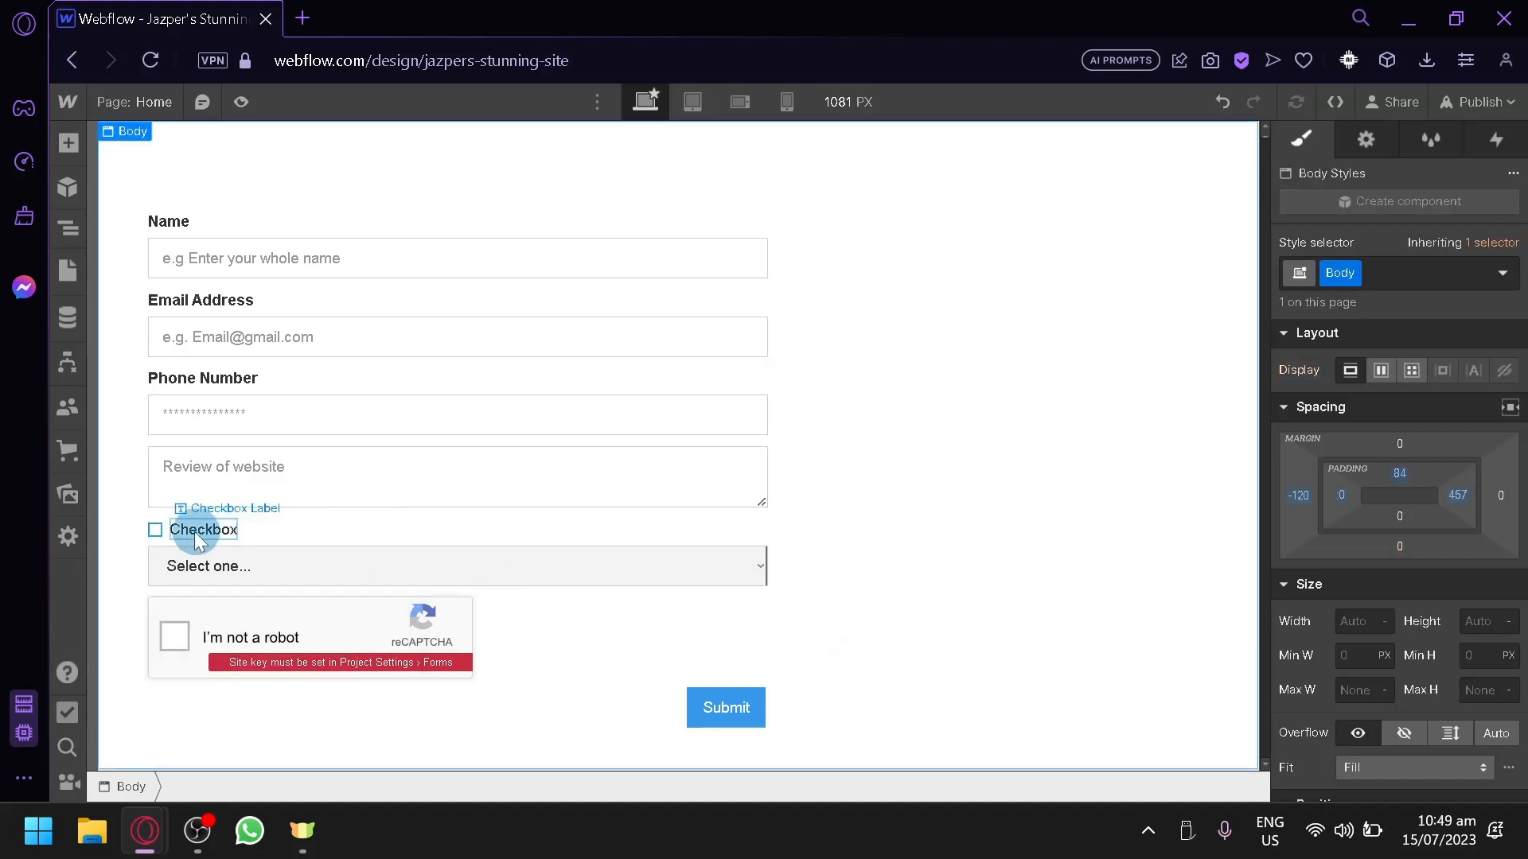
Show all settings of the Select field and examine its choices and selection options
{"action": "double_click", "coordinate": [379, 576]}
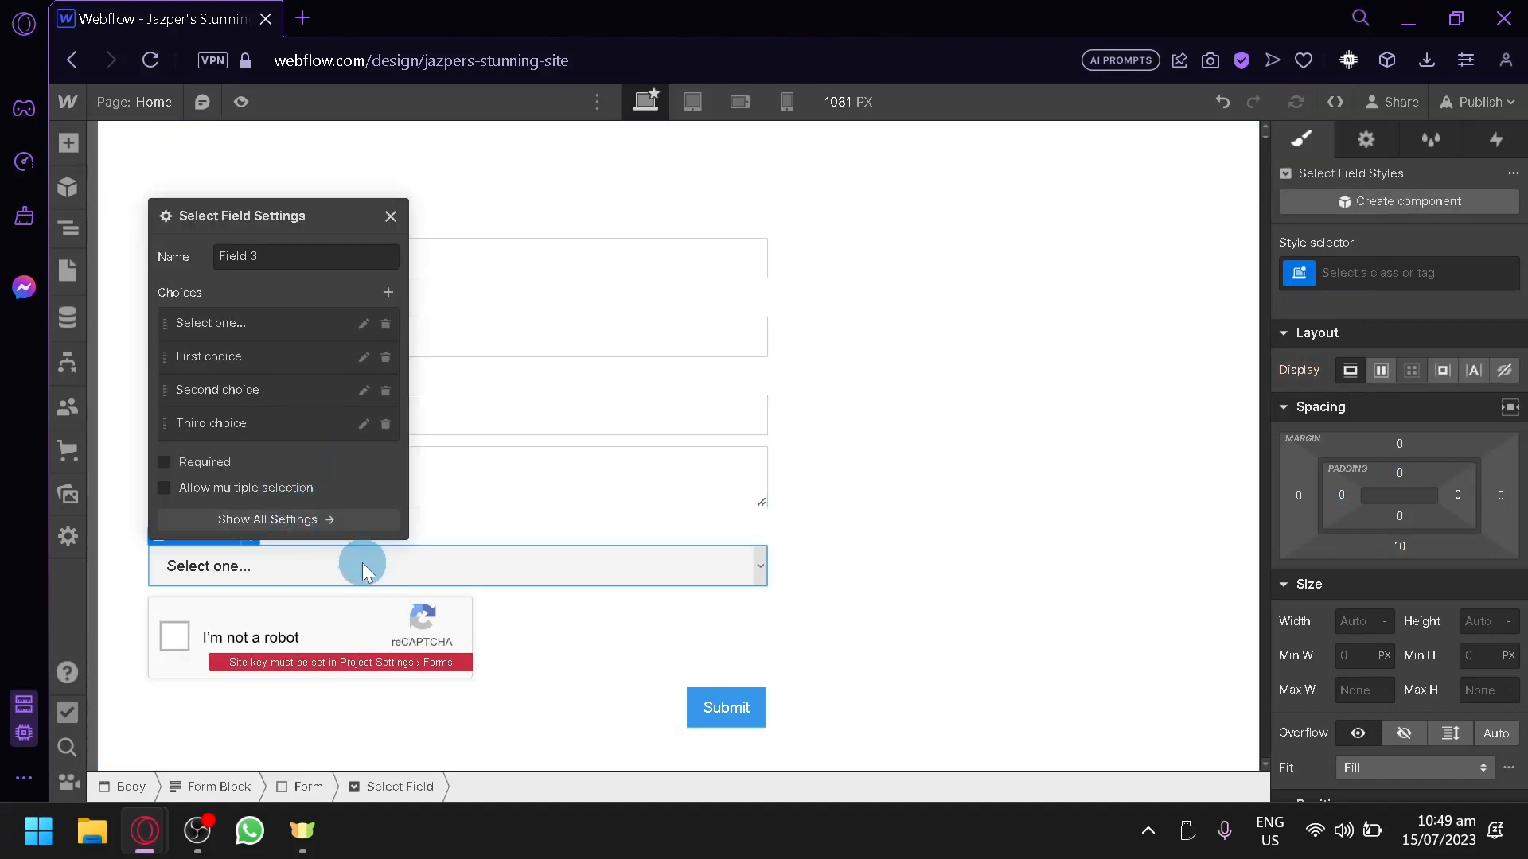
{"action": "left_click", "coordinate": [327, 519]}
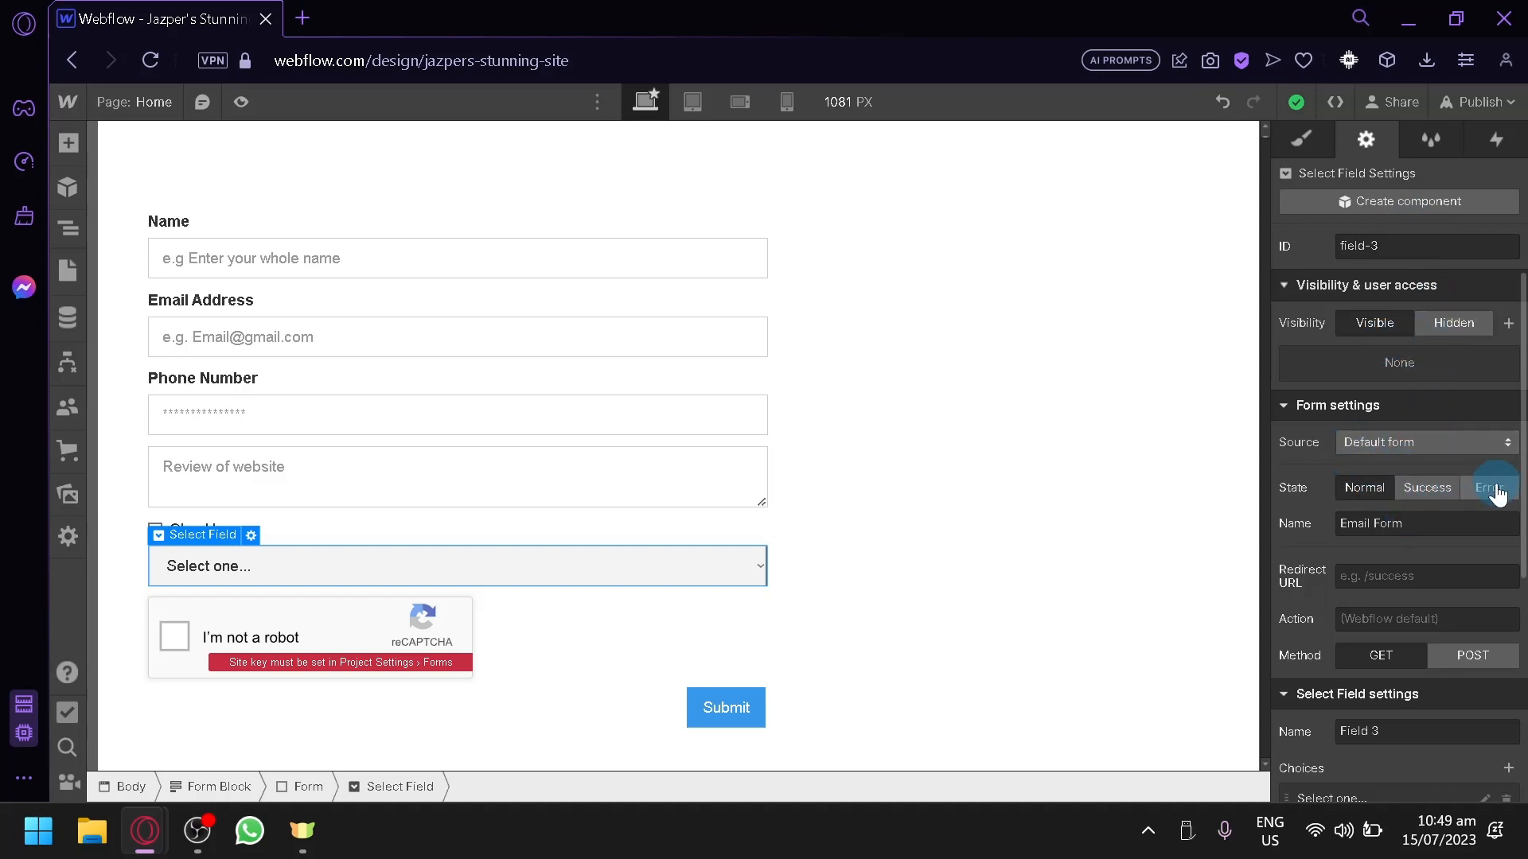
{"action": "scroll", "coordinate": [1428, 620], "scroll_direction": "down", "scroll_amount": 4}
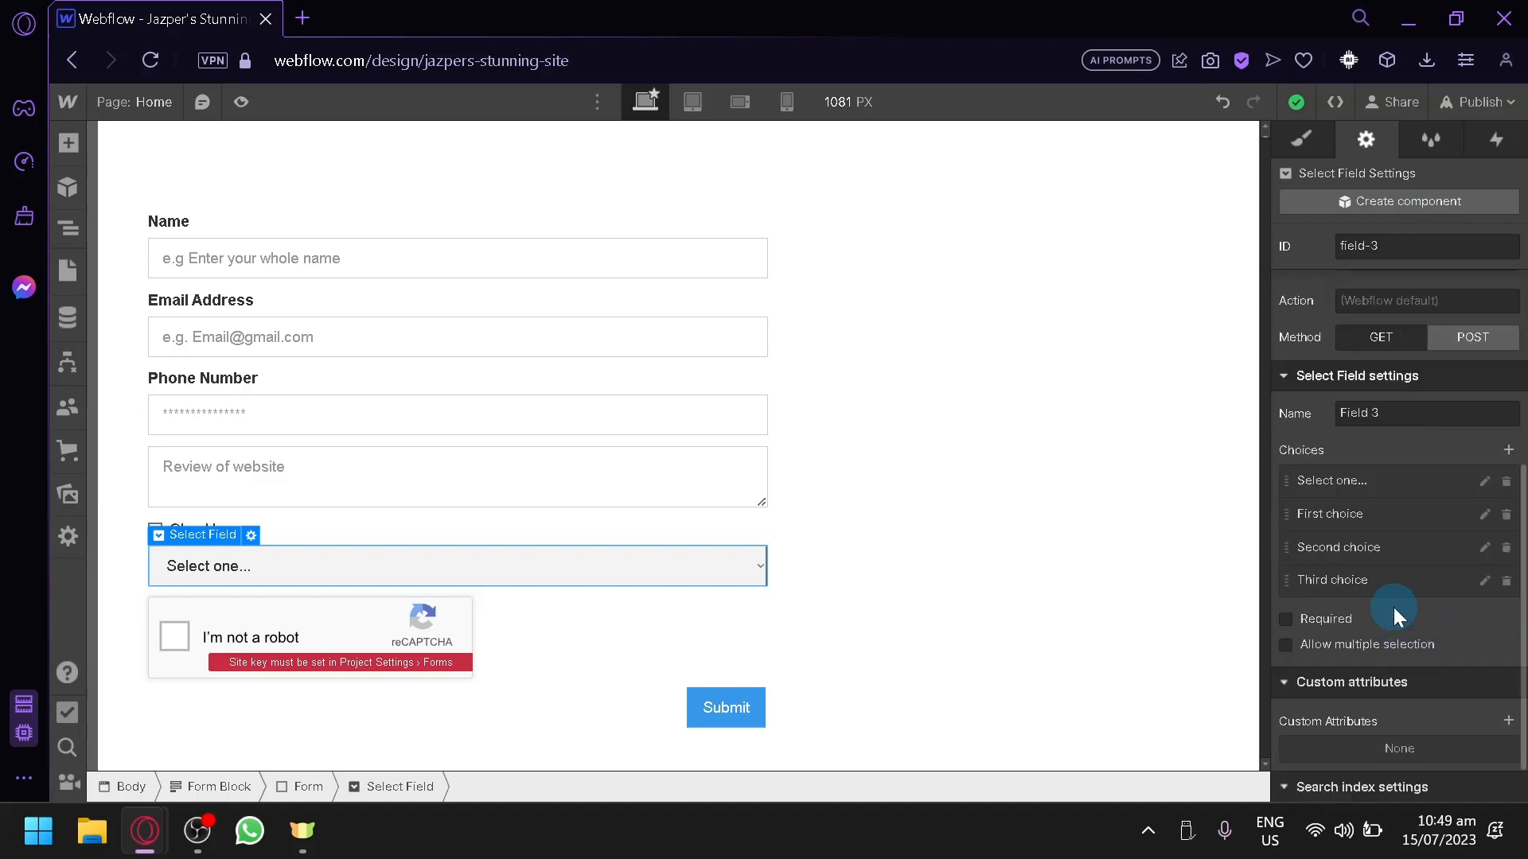
Select the whole Form Block in the page structure and switch its state to Success
{"action": "left_click", "coordinate": [252, 221]}
{"action": "left_click", "coordinate": [117, 184]}
{"action": "left_click", "coordinate": [61, 222]}
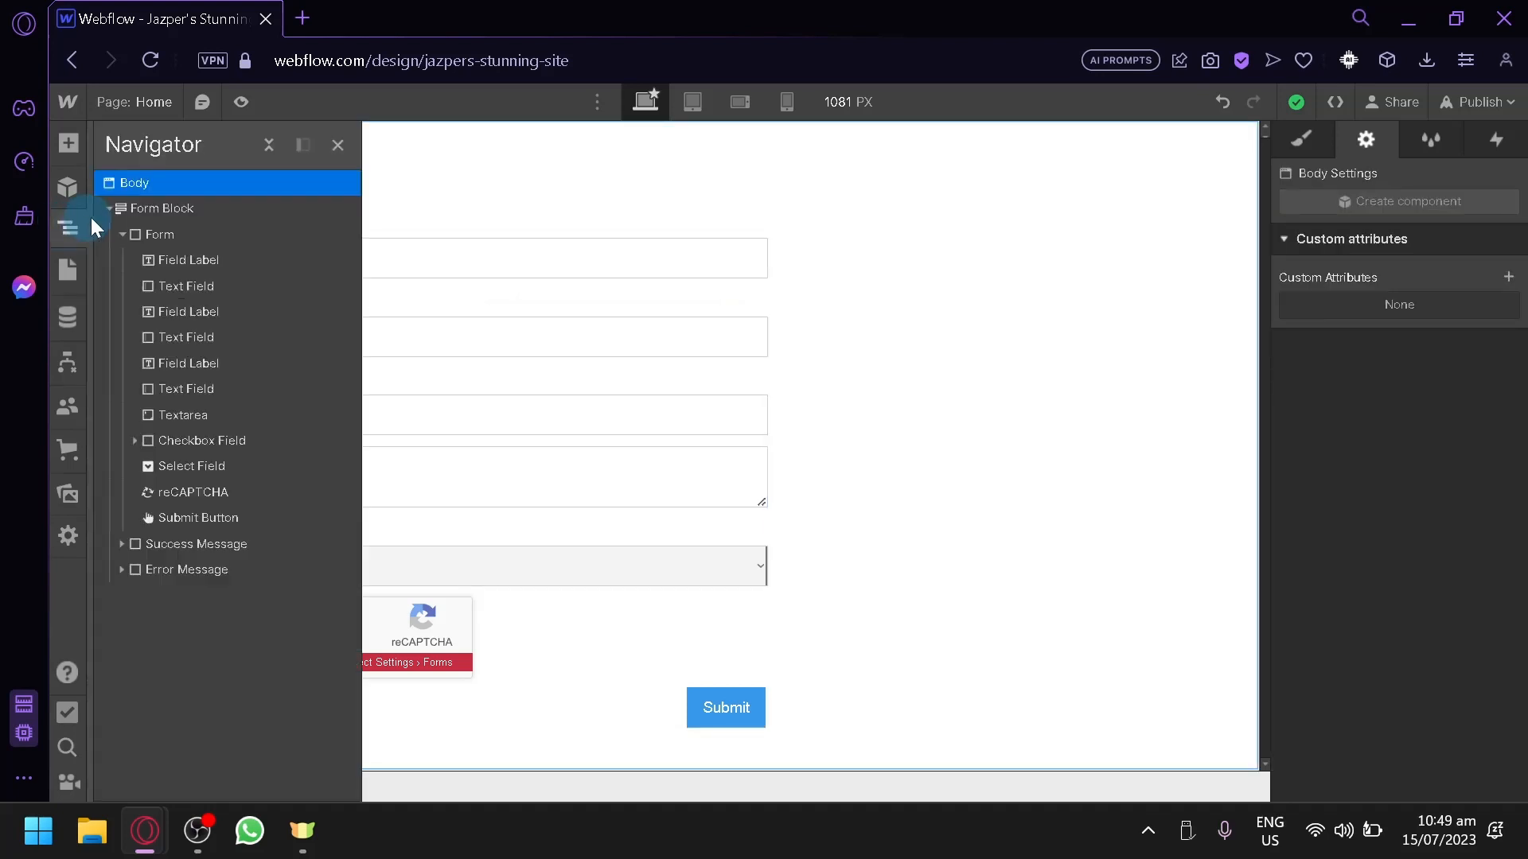
{"action": "left_click", "coordinate": [180, 208]}
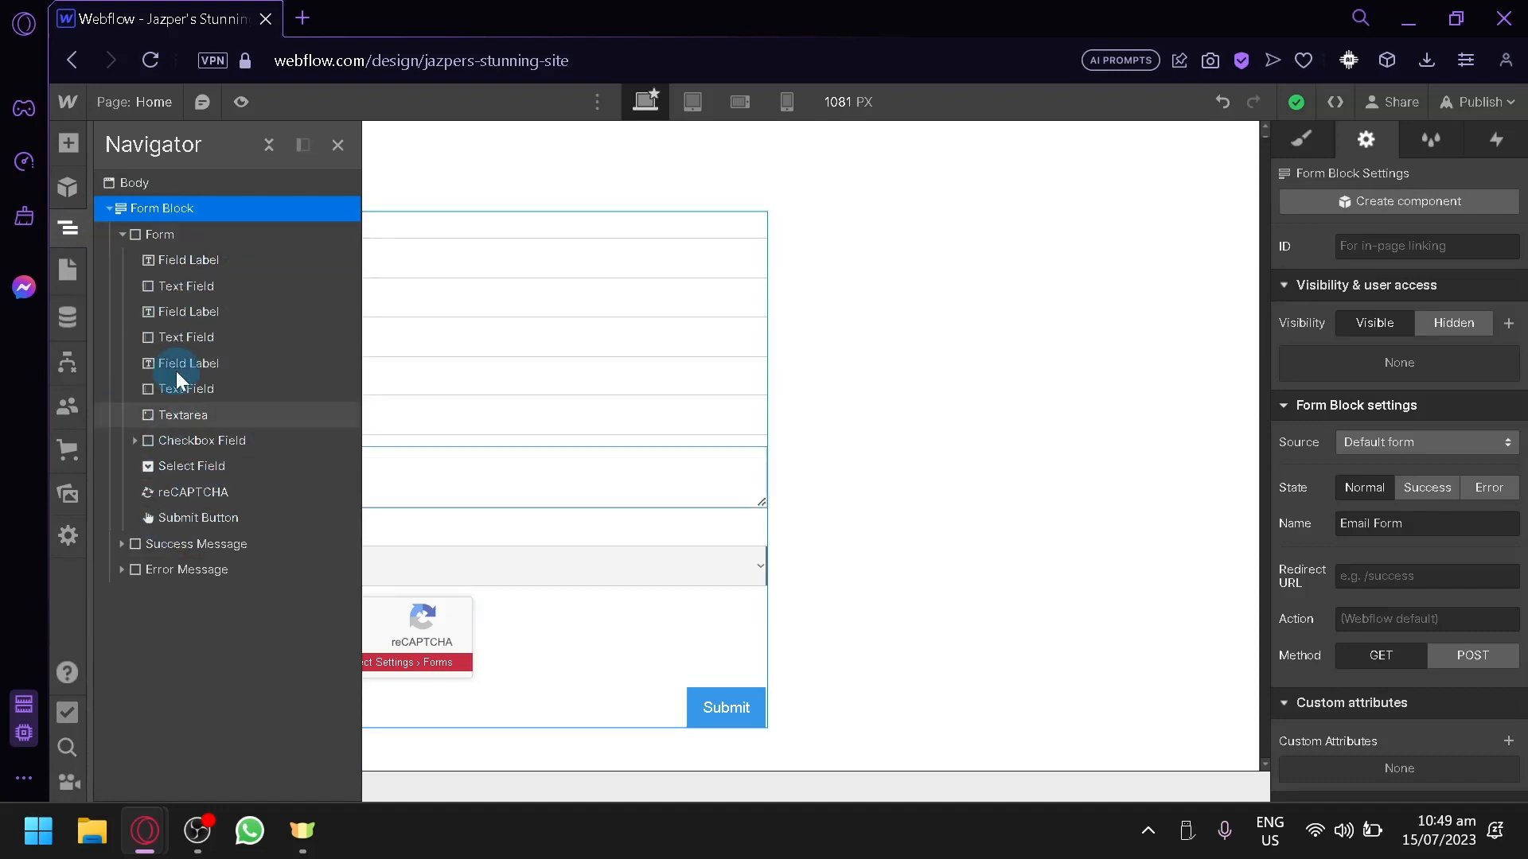
{"action": "left_click", "coordinate": [1336, 408]}
{"action": "left_click", "coordinate": [1339, 408]}
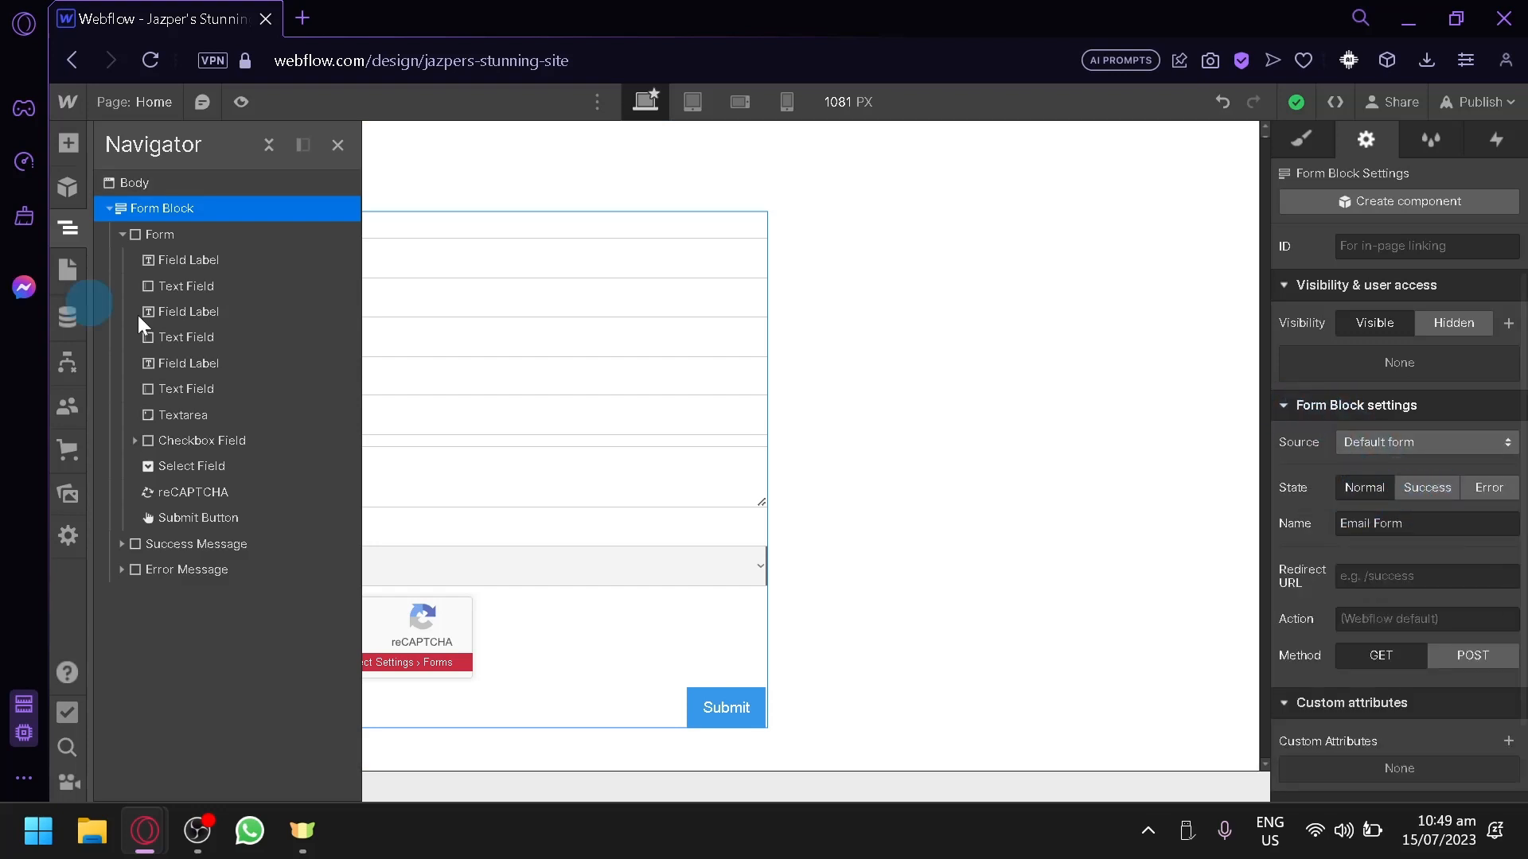
{"action": "left_click", "coordinate": [351, 156]}
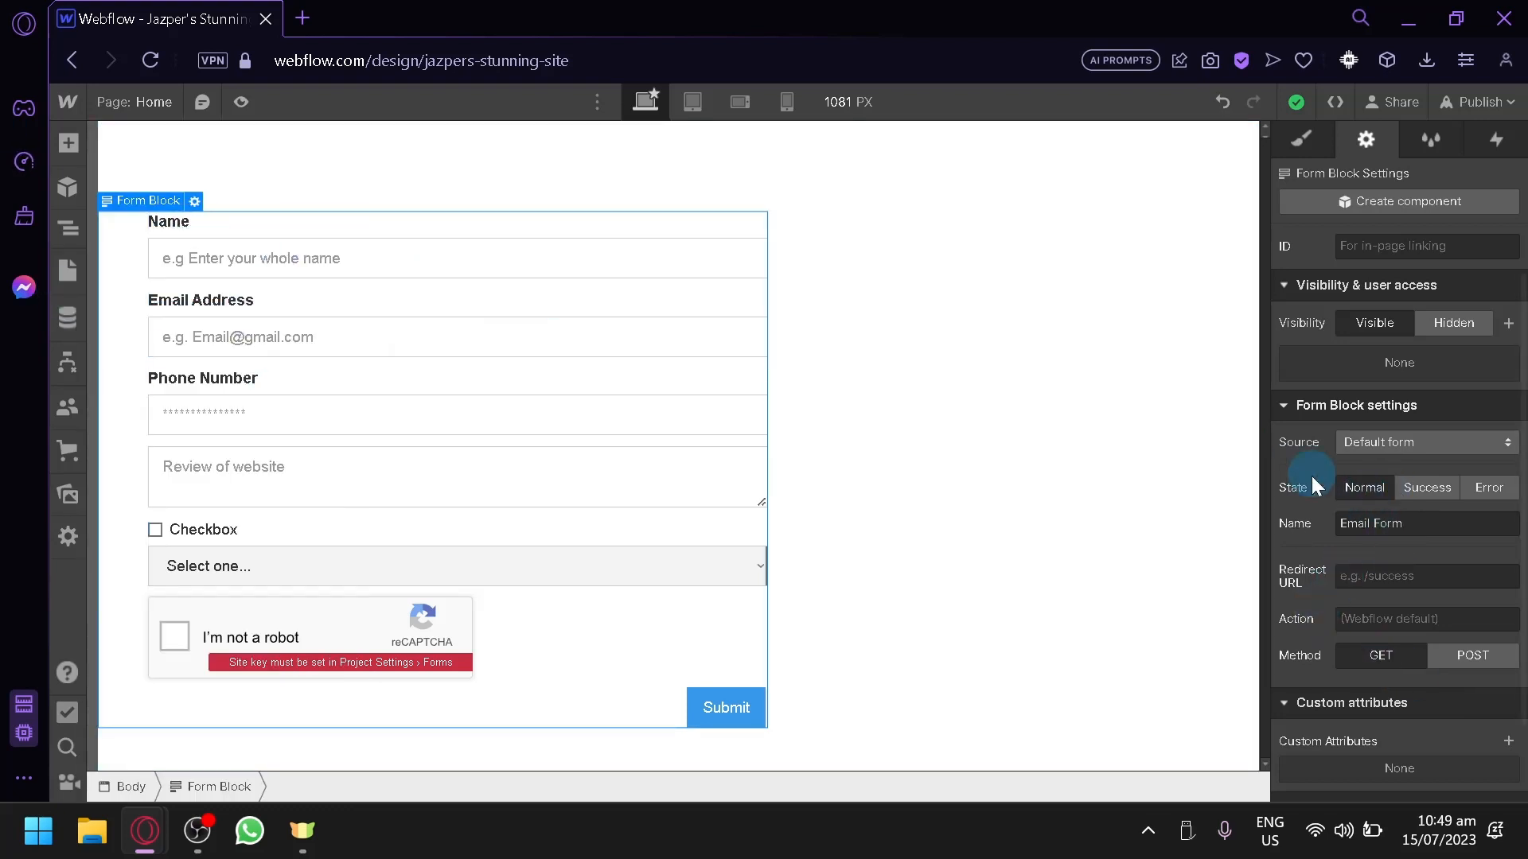
{"action": "left_click", "coordinate": [1407, 488]}
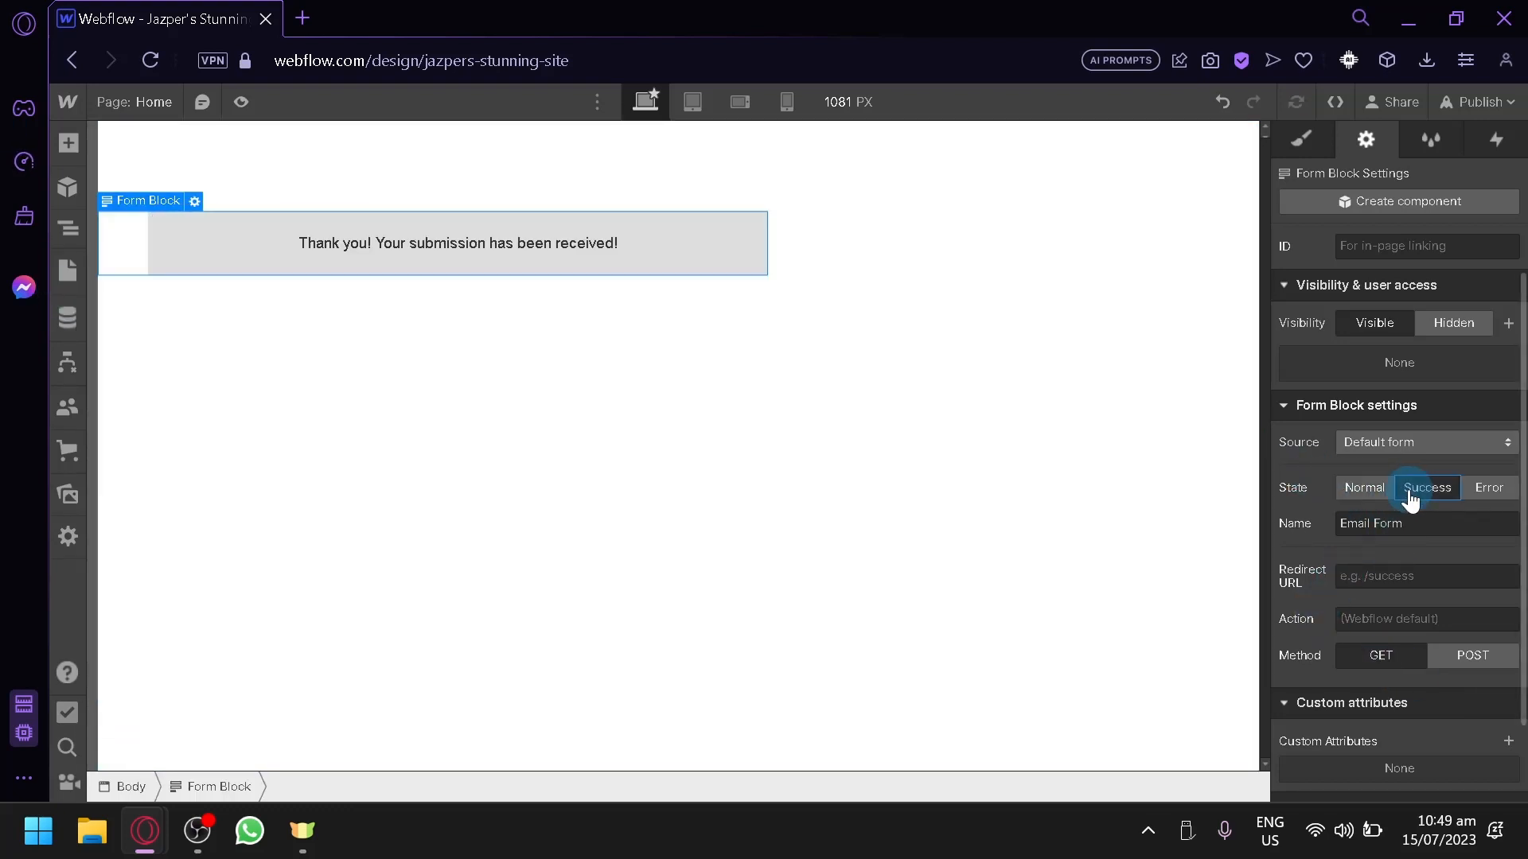
Examine the success message's text block and its container's visibility options, leaving the container visible
{"action": "double_click", "coordinate": [446, 239]}
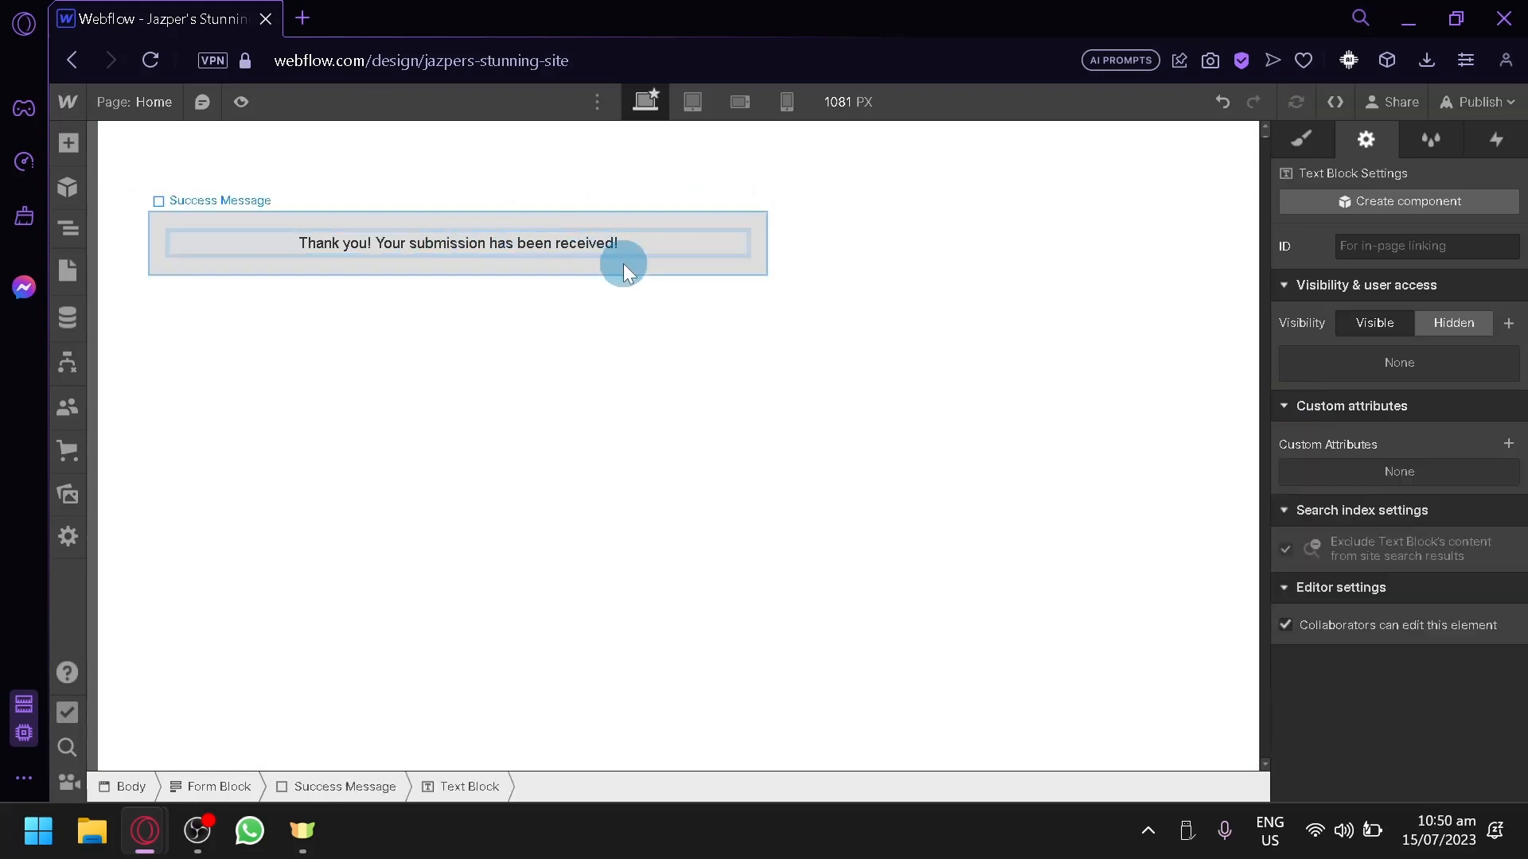
{"action": "left_click", "coordinate": [724, 291]}
{"action": "left_click", "coordinate": [722, 271]}
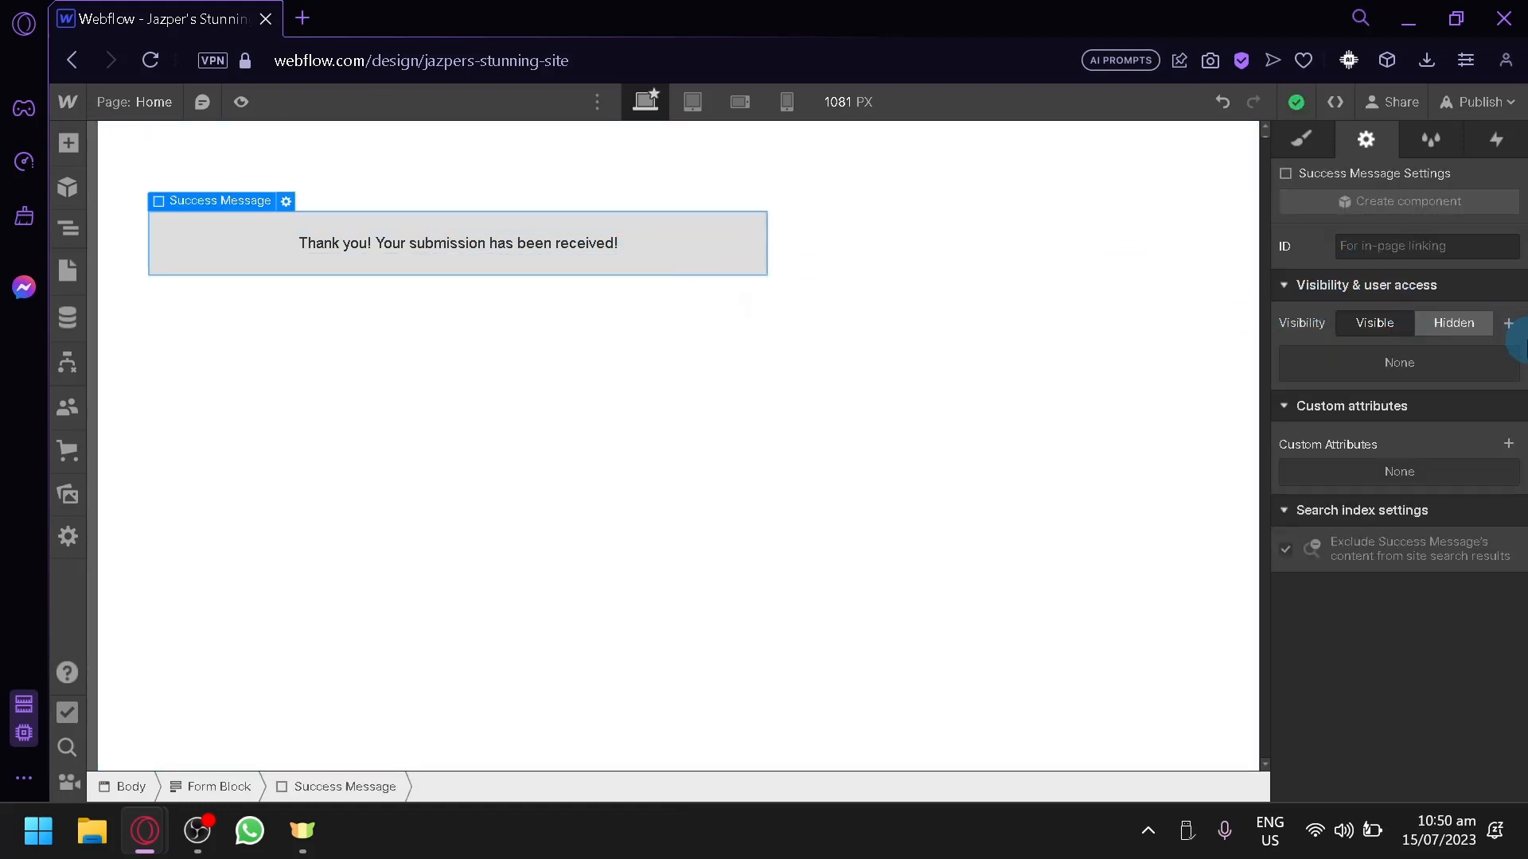
{"action": "left_click", "coordinate": [1437, 333]}
{"action": "left_click", "coordinate": [1401, 326]}
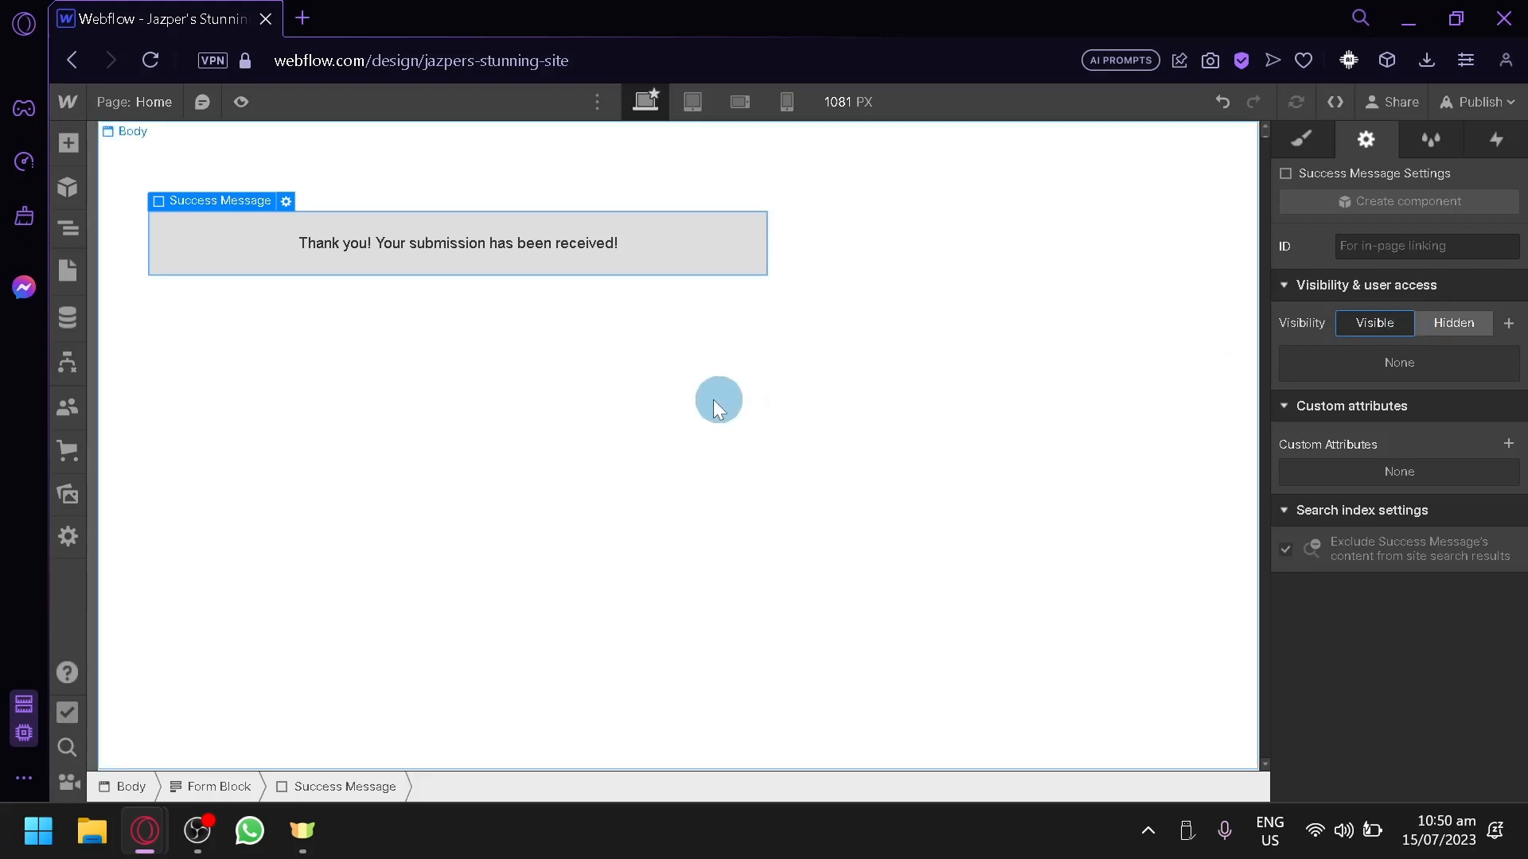
{"action": "left_click", "coordinate": [517, 395]}
{"action": "left_click", "coordinate": [450, 245]}
{"action": "left_click", "coordinate": [475, 216]}
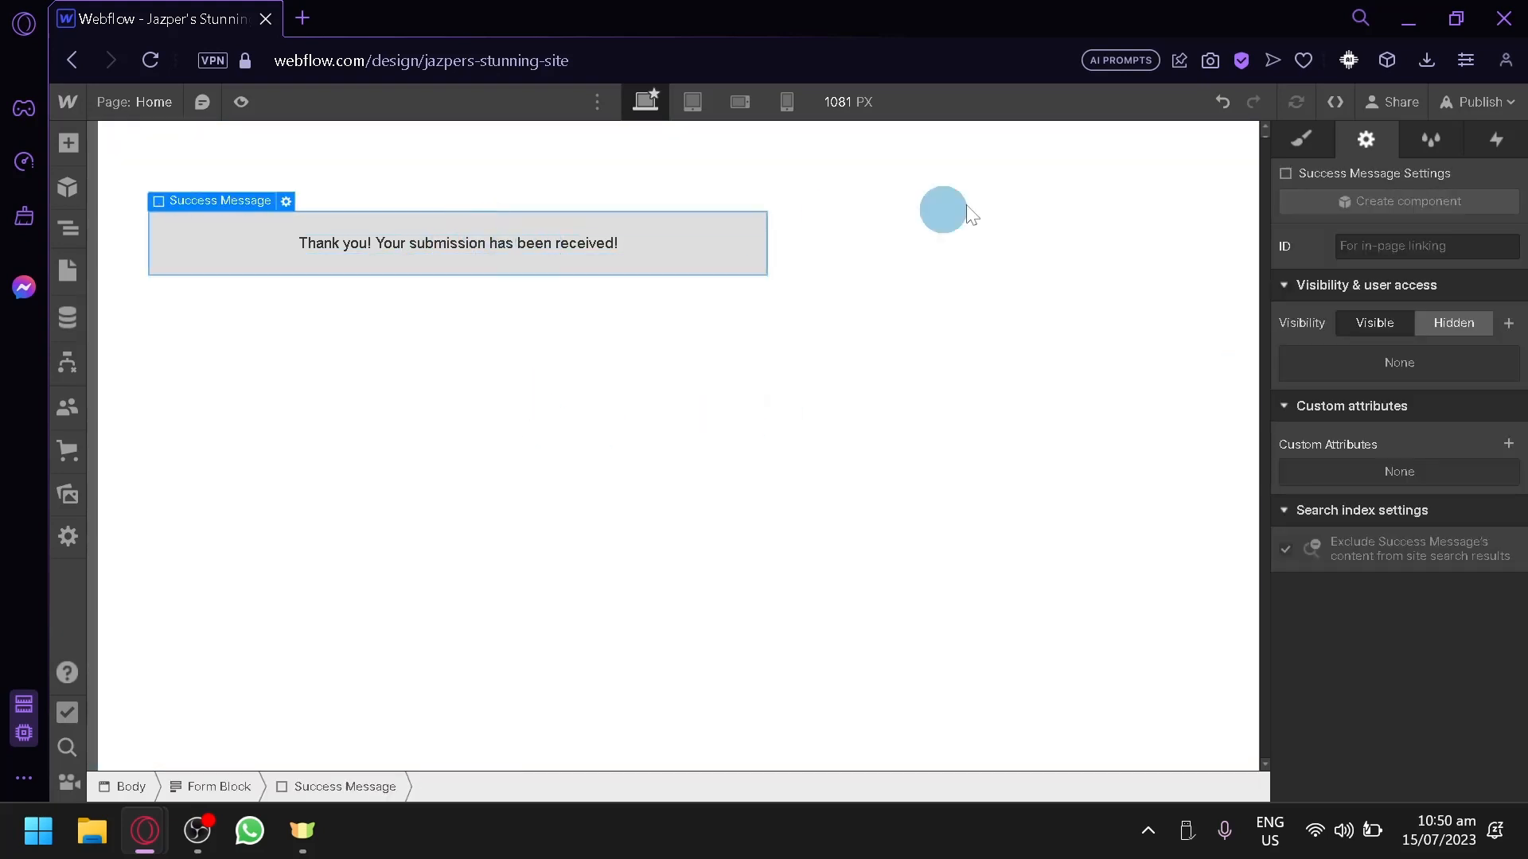
Reselect the whole Form Block, switch its state to Error, and review its remaining form settings
{"action": "left_click", "coordinate": [67, 229]}
{"action": "left_click", "coordinate": [237, 208]}
{"action": "left_click", "coordinate": [236, 230]}
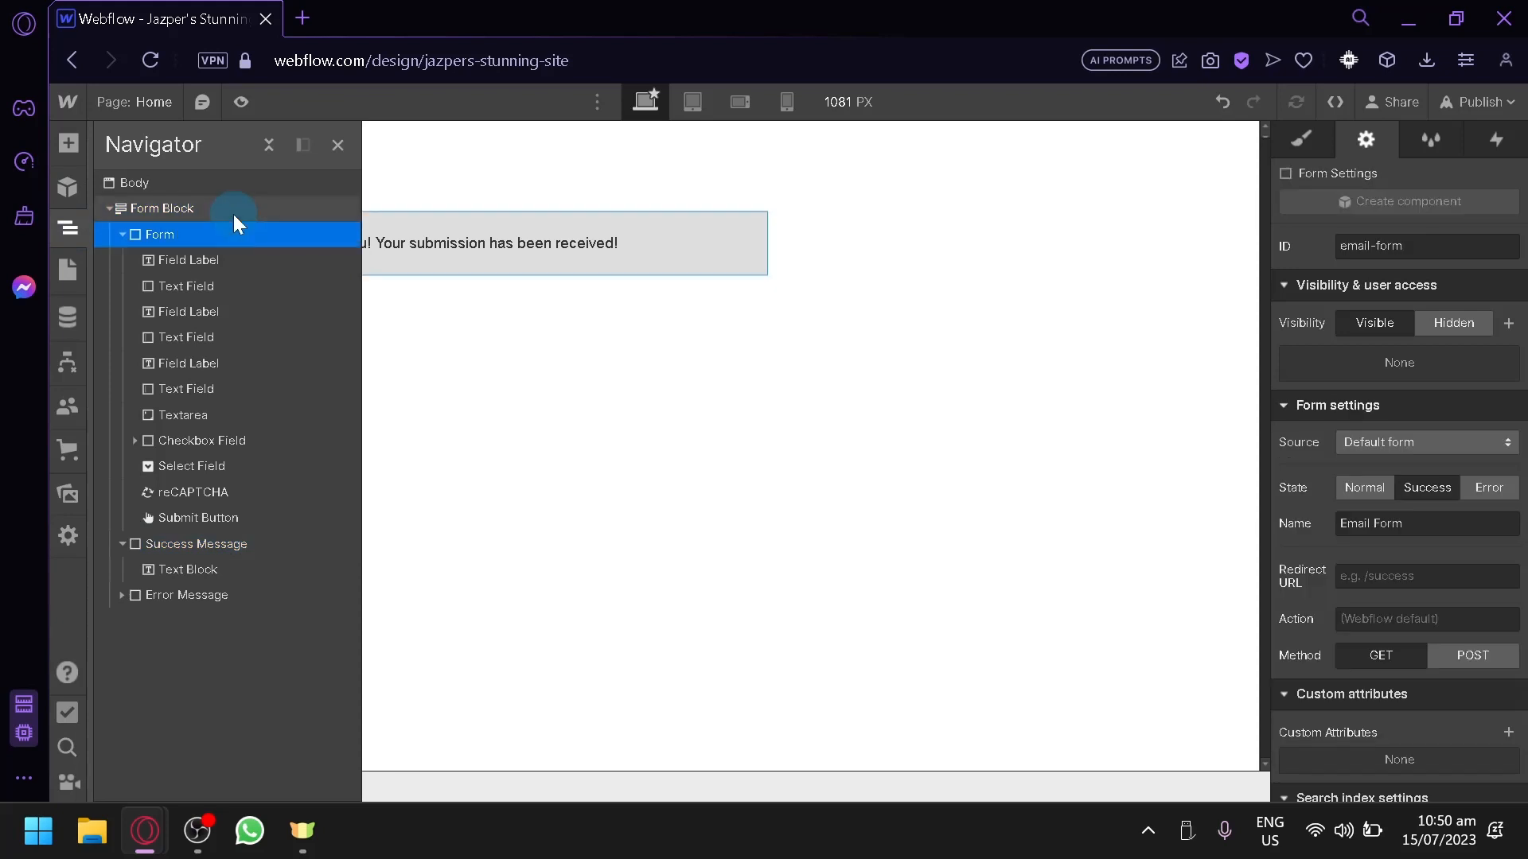
{"action": "left_click", "coordinate": [227, 210]}
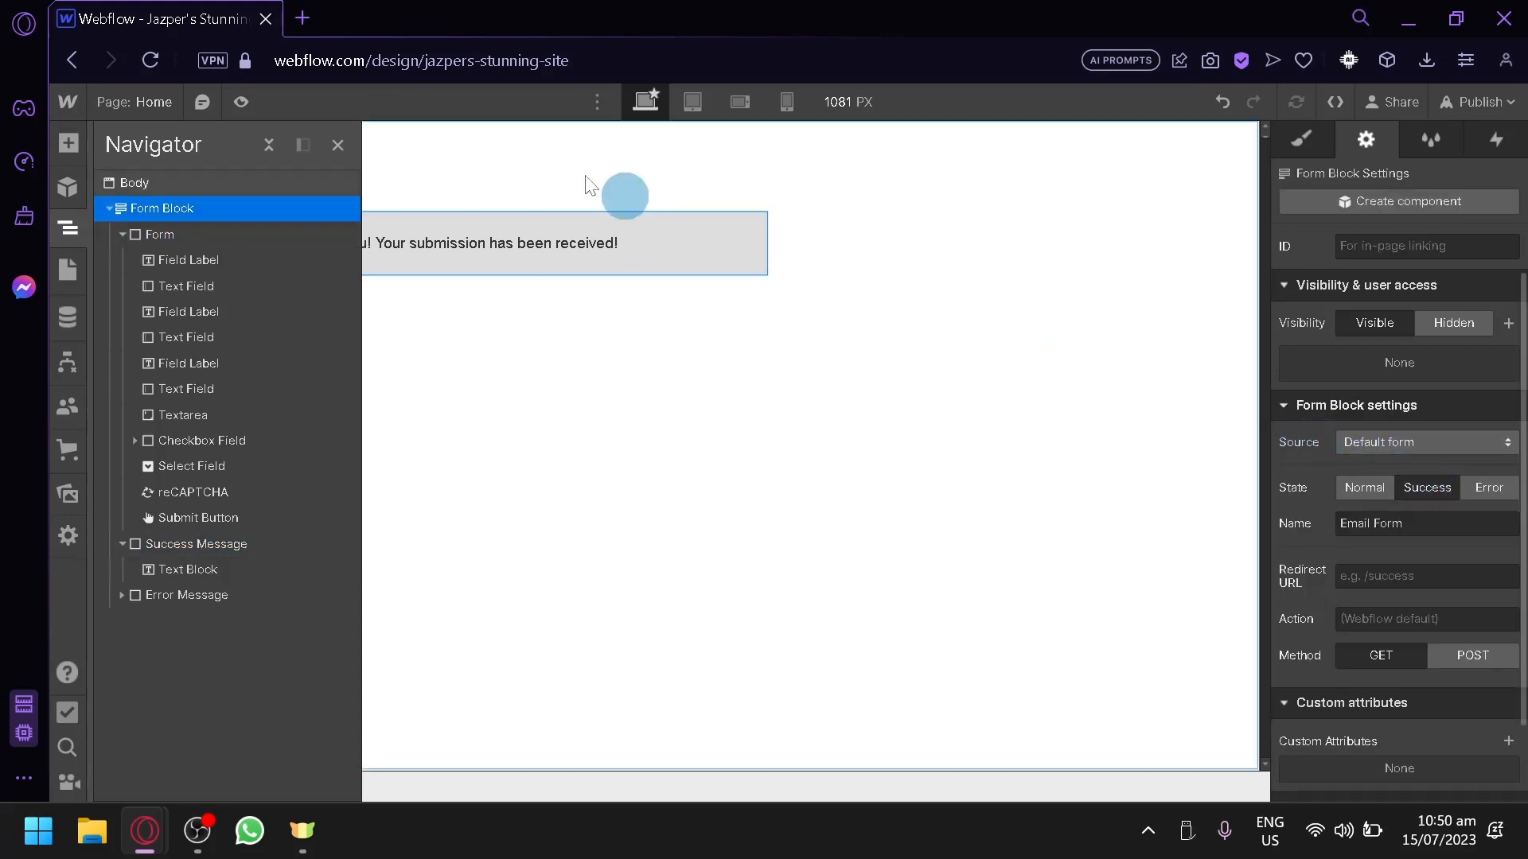
{"action": "left_click", "coordinate": [1485, 487]}
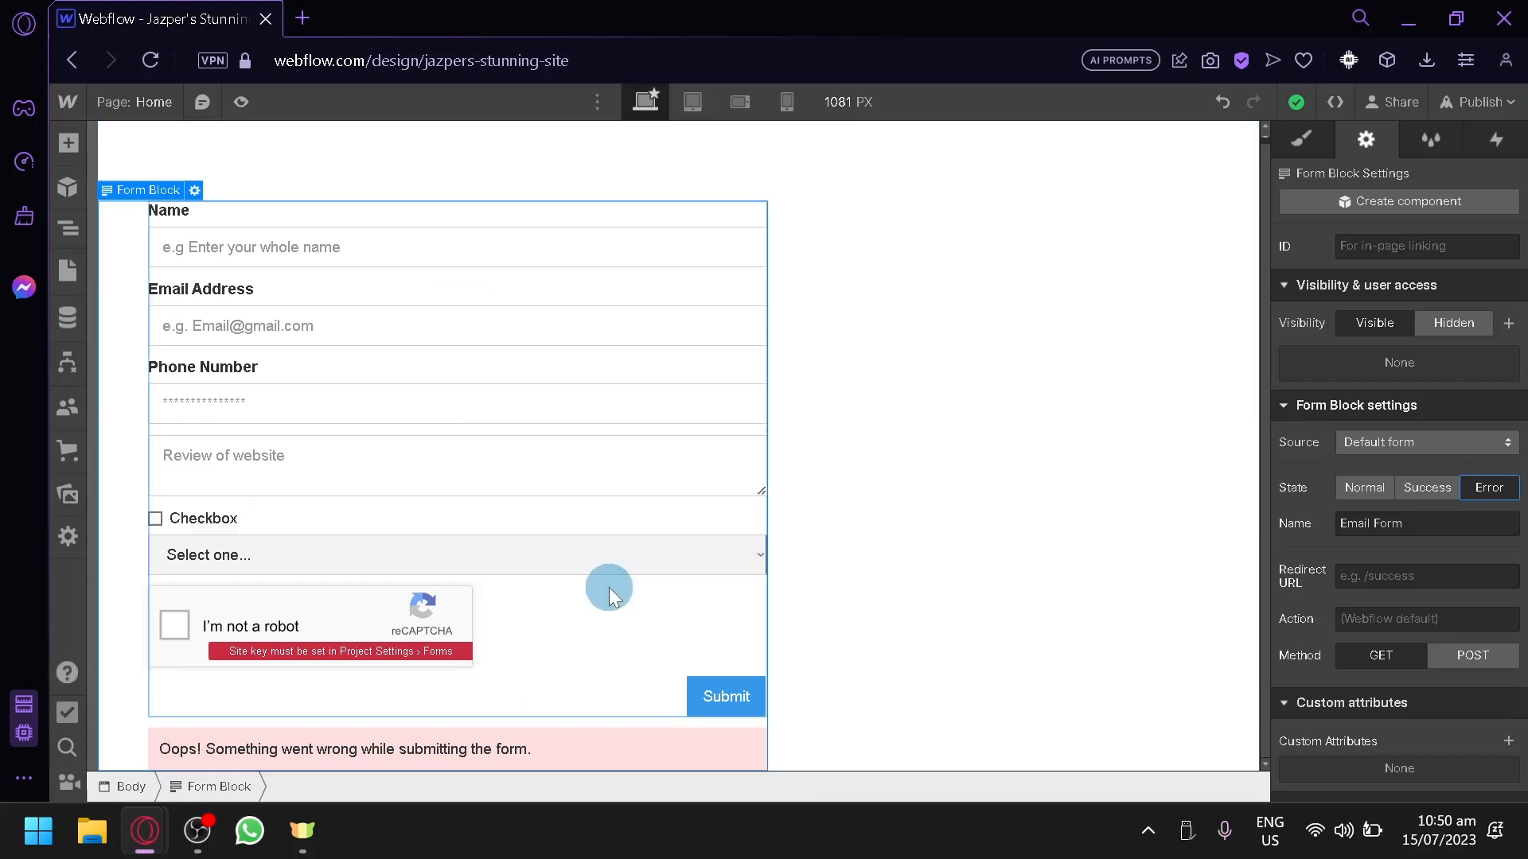
{"action": "scroll", "coordinate": [1460, 573], "scroll_direction": "down", "scroll_amount": 1}
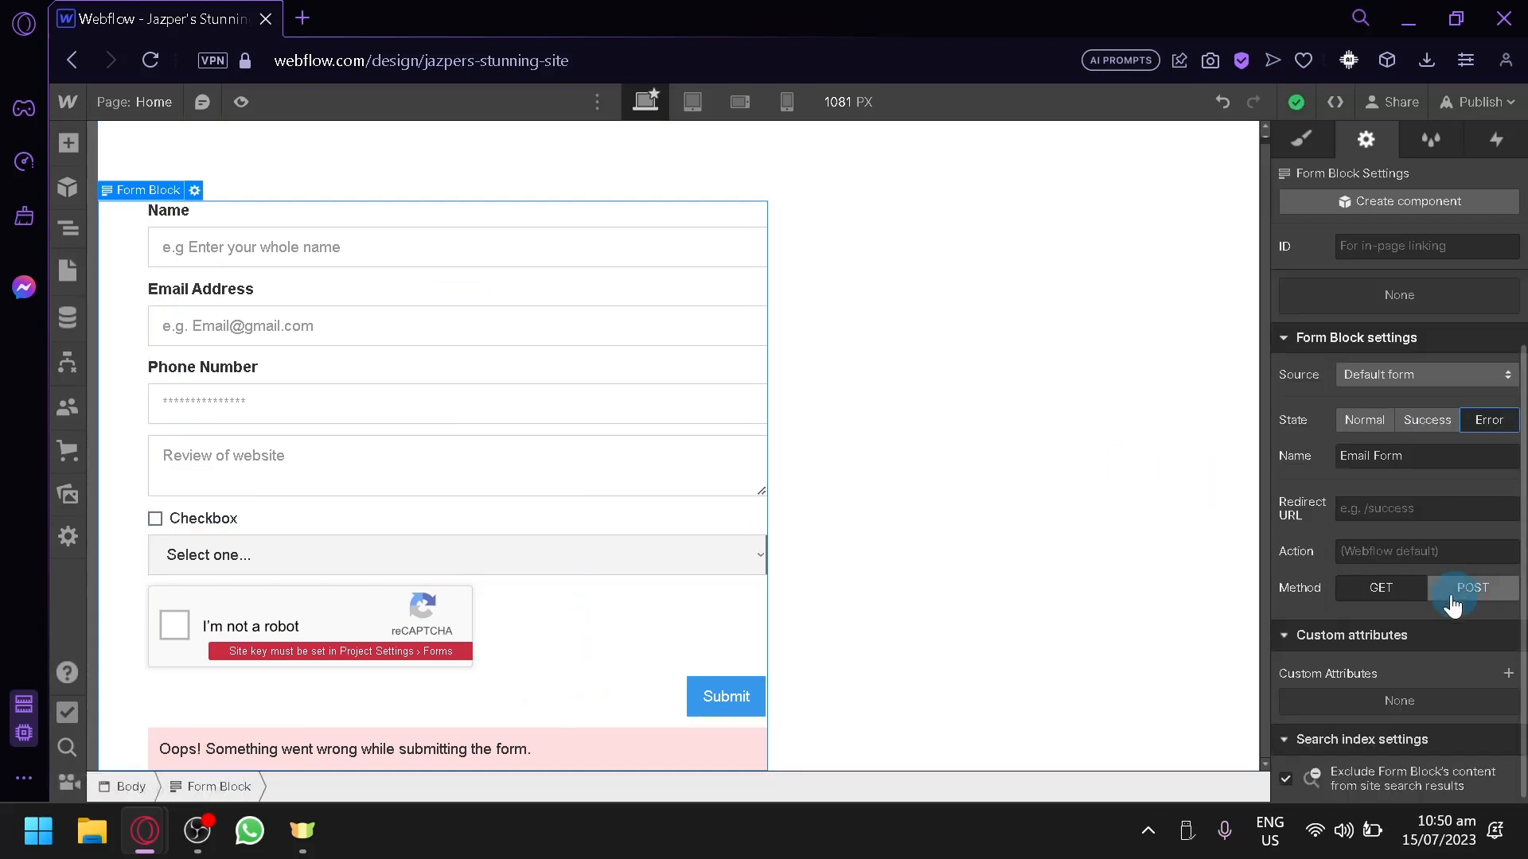
{"action": "scroll", "coordinate": [1418, 660], "scroll_direction": "up", "scroll_amount": 1}
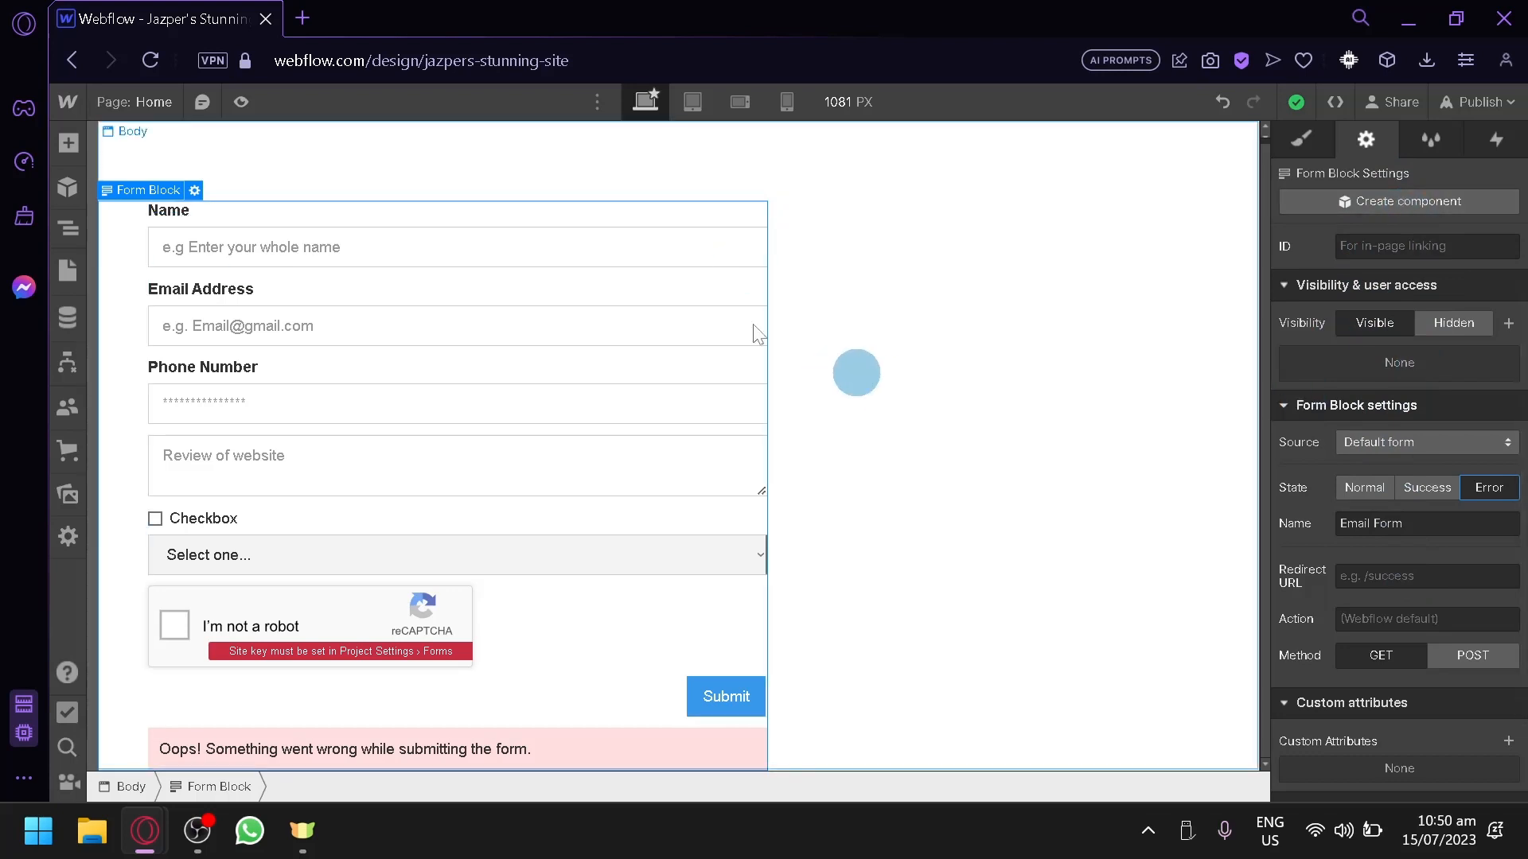
Browse the library of addable elements, examining the structure, typography, CMS, media, forms and advanced groups
{"action": "left_click", "coordinate": [68, 144]}
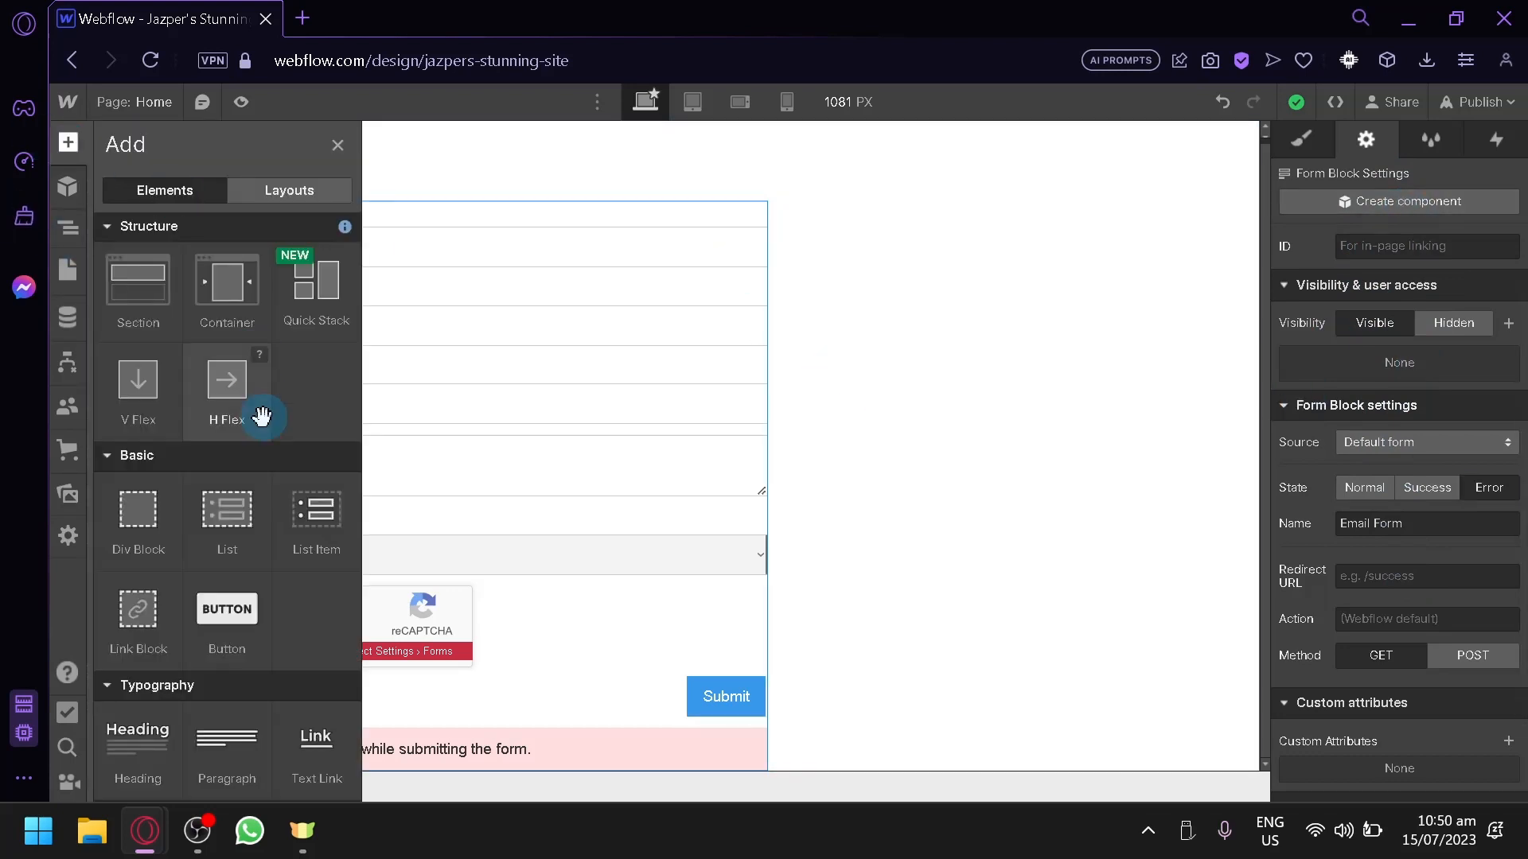
{"action": "scroll", "coordinate": [262, 415], "scroll_direction": "down", "scroll_amount": 10}
{"action": "scroll", "coordinate": [213, 449], "scroll_direction": "up", "scroll_amount": 5}
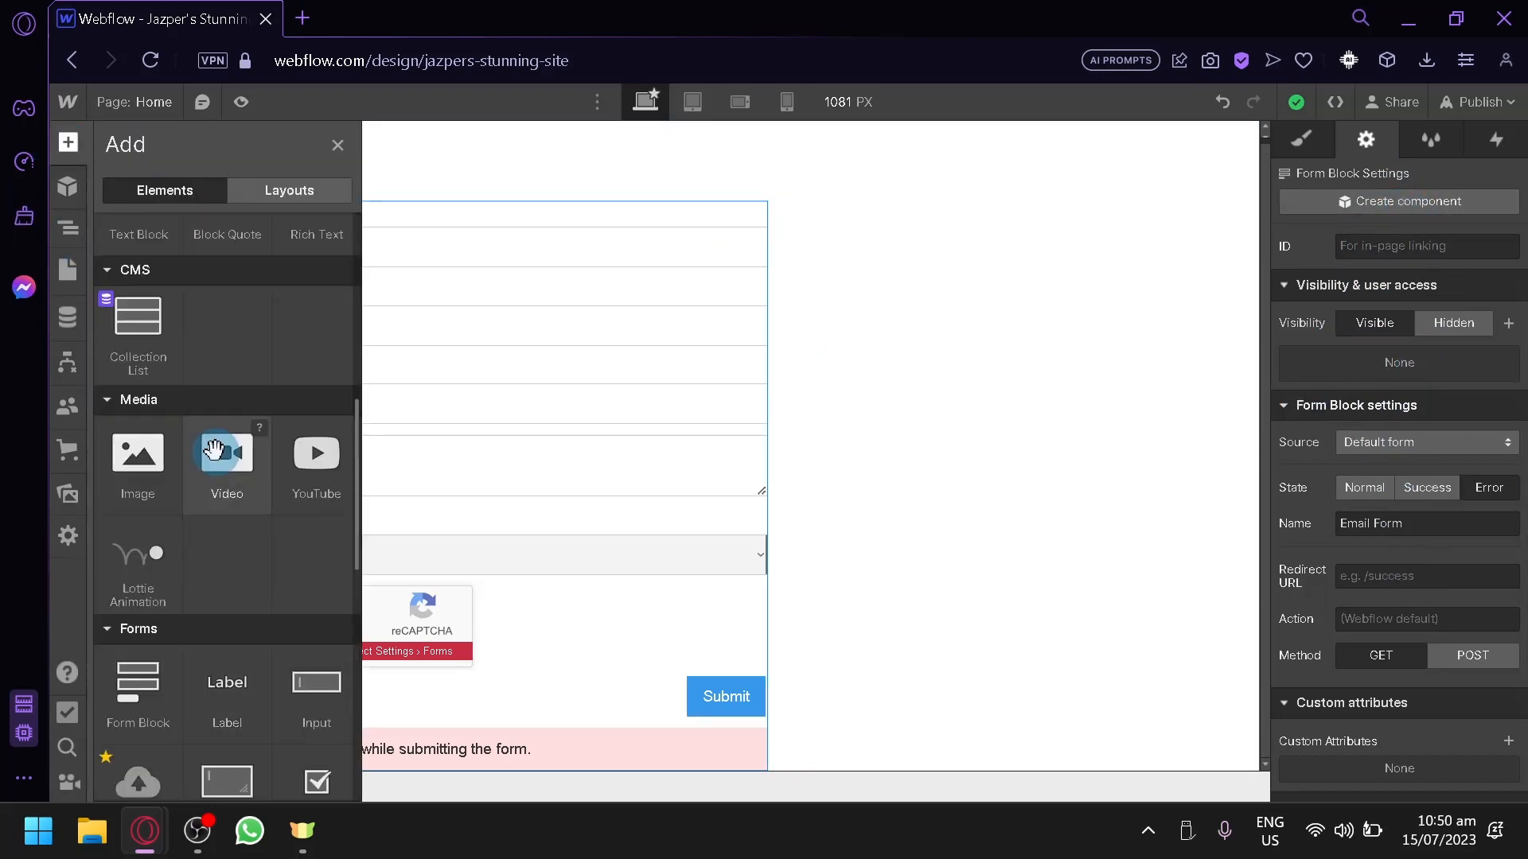
{"action": "scroll", "coordinate": [213, 450], "scroll_direction": "up", "scroll_amount": 3}
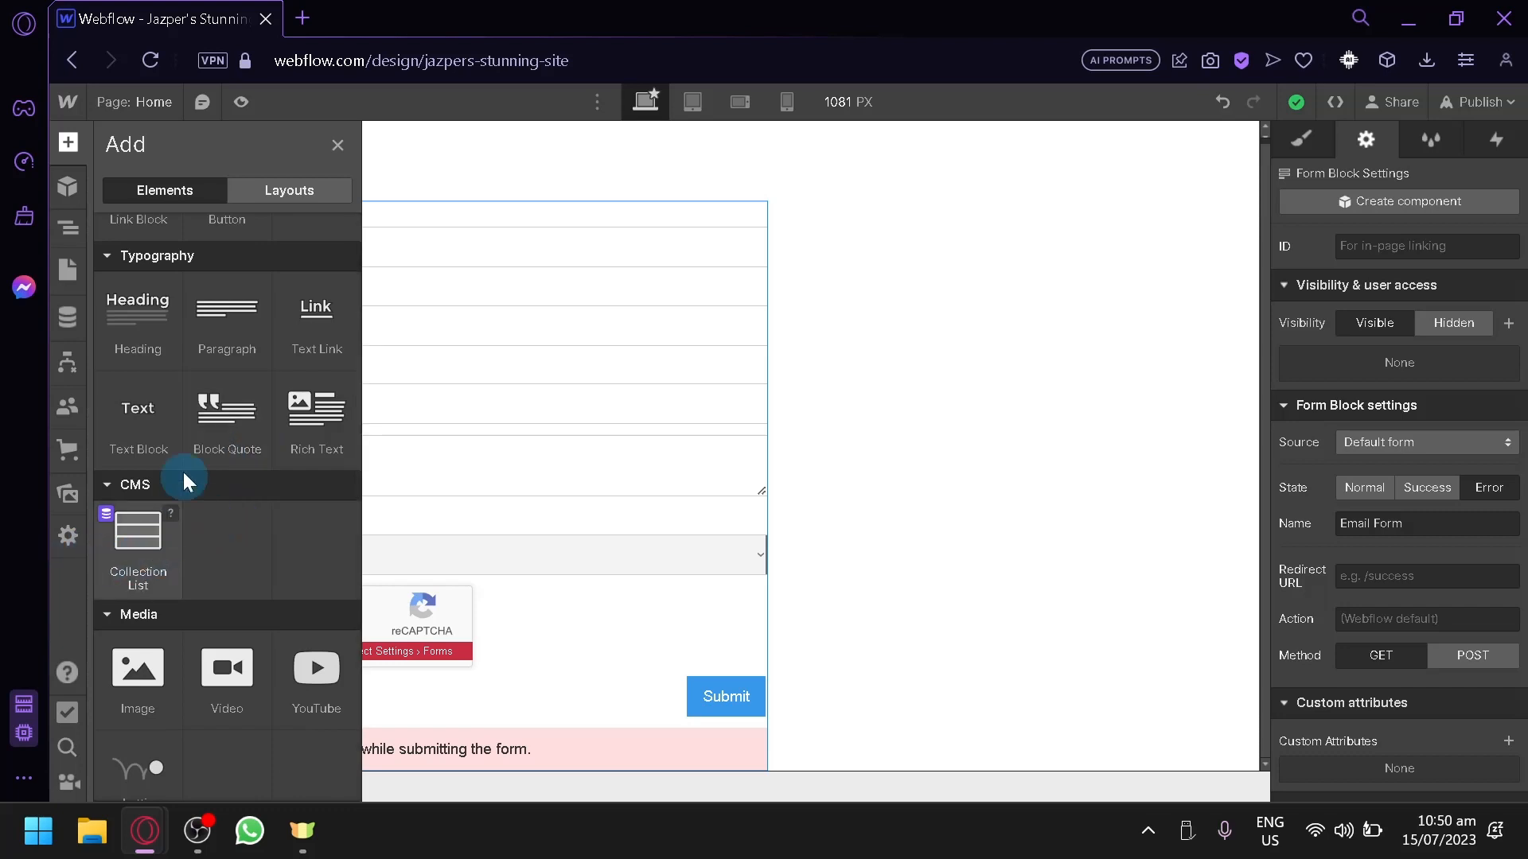
{"action": "scroll", "coordinate": [205, 382], "scroll_direction": "up", "scroll_amount": 3}
{"action": "scroll", "coordinate": [223, 527], "scroll_direction": "up", "scroll_amount": 3}
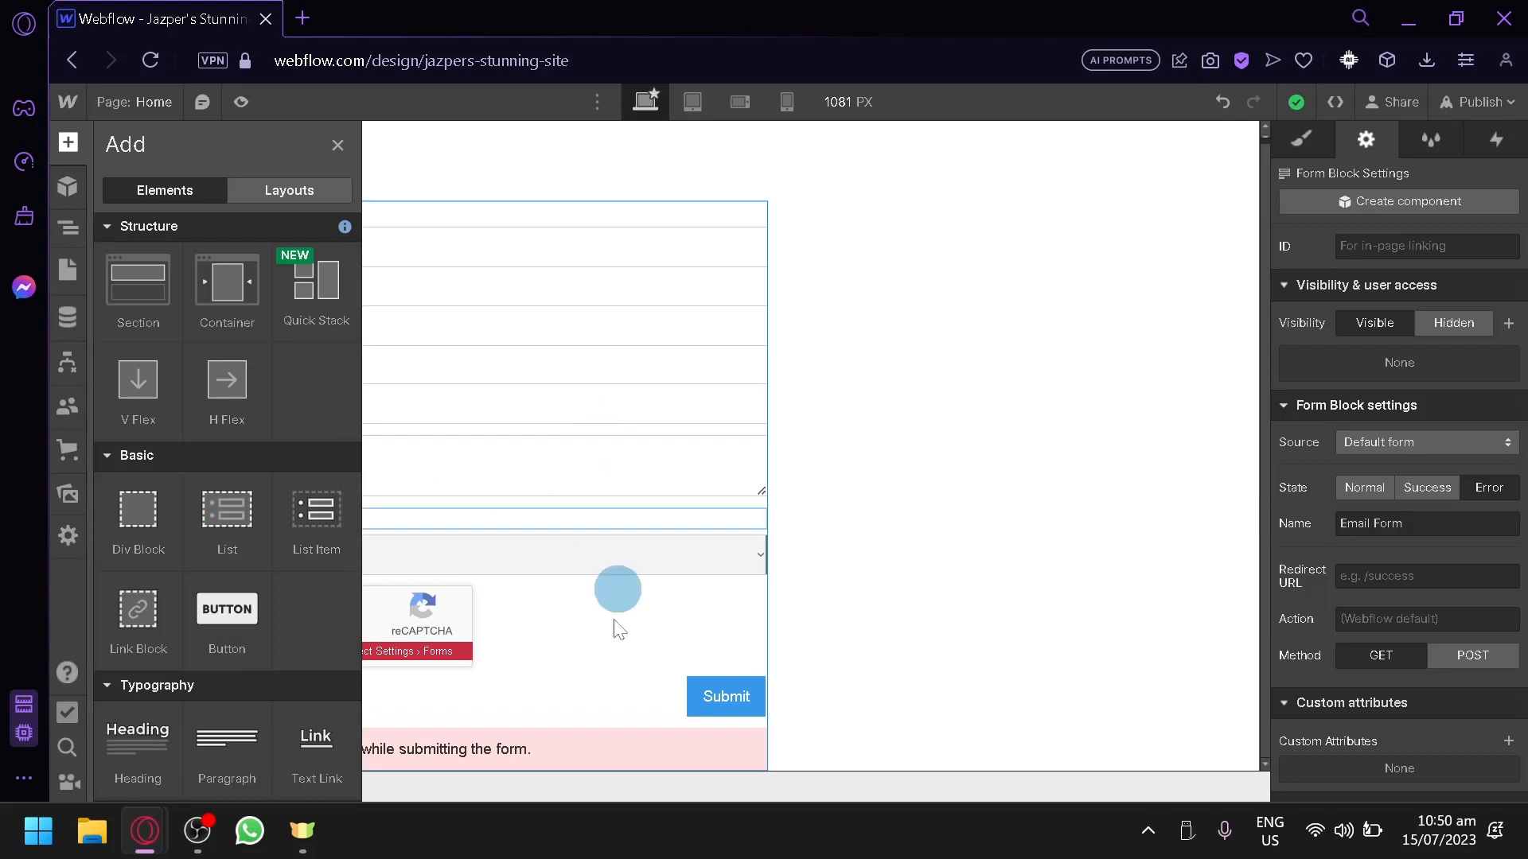
{"action": "scroll", "coordinate": [205, 546], "scroll_direction": "down", "scroll_amount": 15}
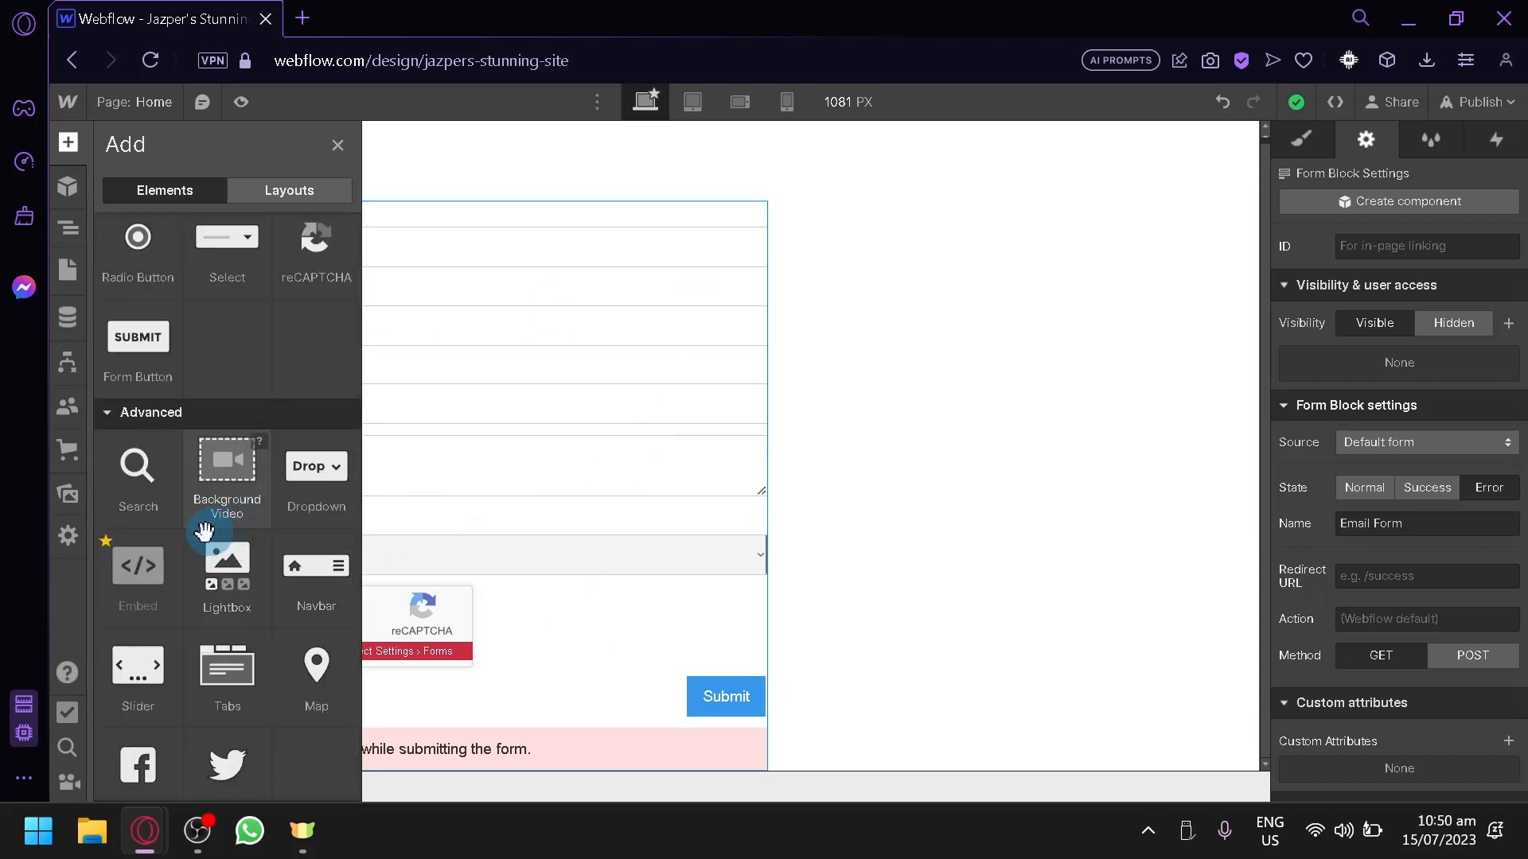
{"action": "scroll", "coordinate": [191, 549], "scroll_direction": "down", "scroll_amount": 2}
{"action": "scroll", "coordinate": [191, 550], "scroll_direction": "up", "scroll_amount": 3}
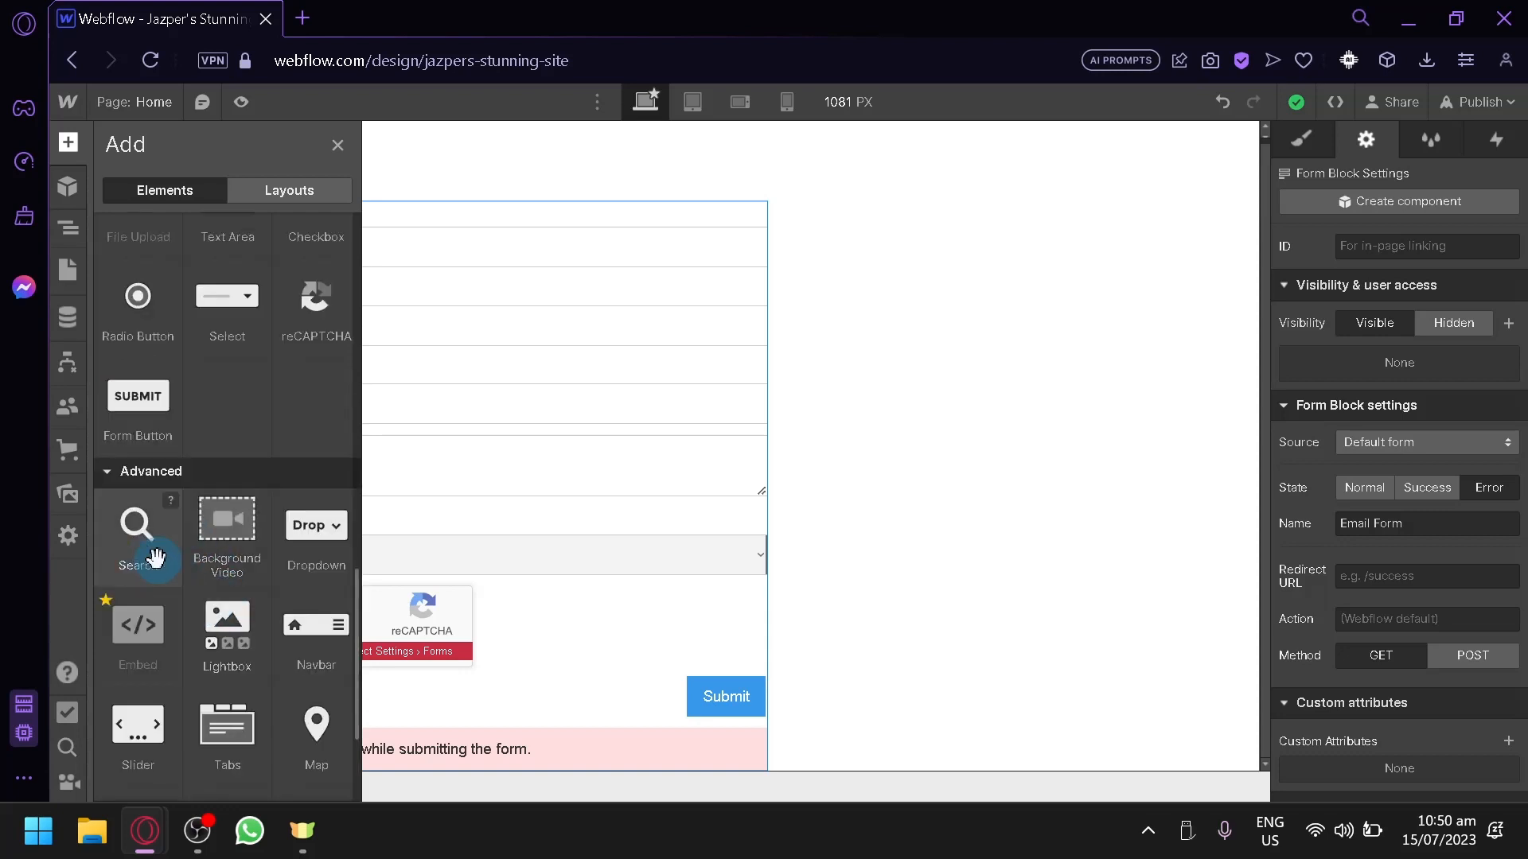
{"action": "scroll", "coordinate": [154, 549], "scroll_direction": "down", "scroll_amount": 3}
{"action": "scroll", "coordinate": [191, 625], "scroll_direction": "up", "scroll_amount": 5}
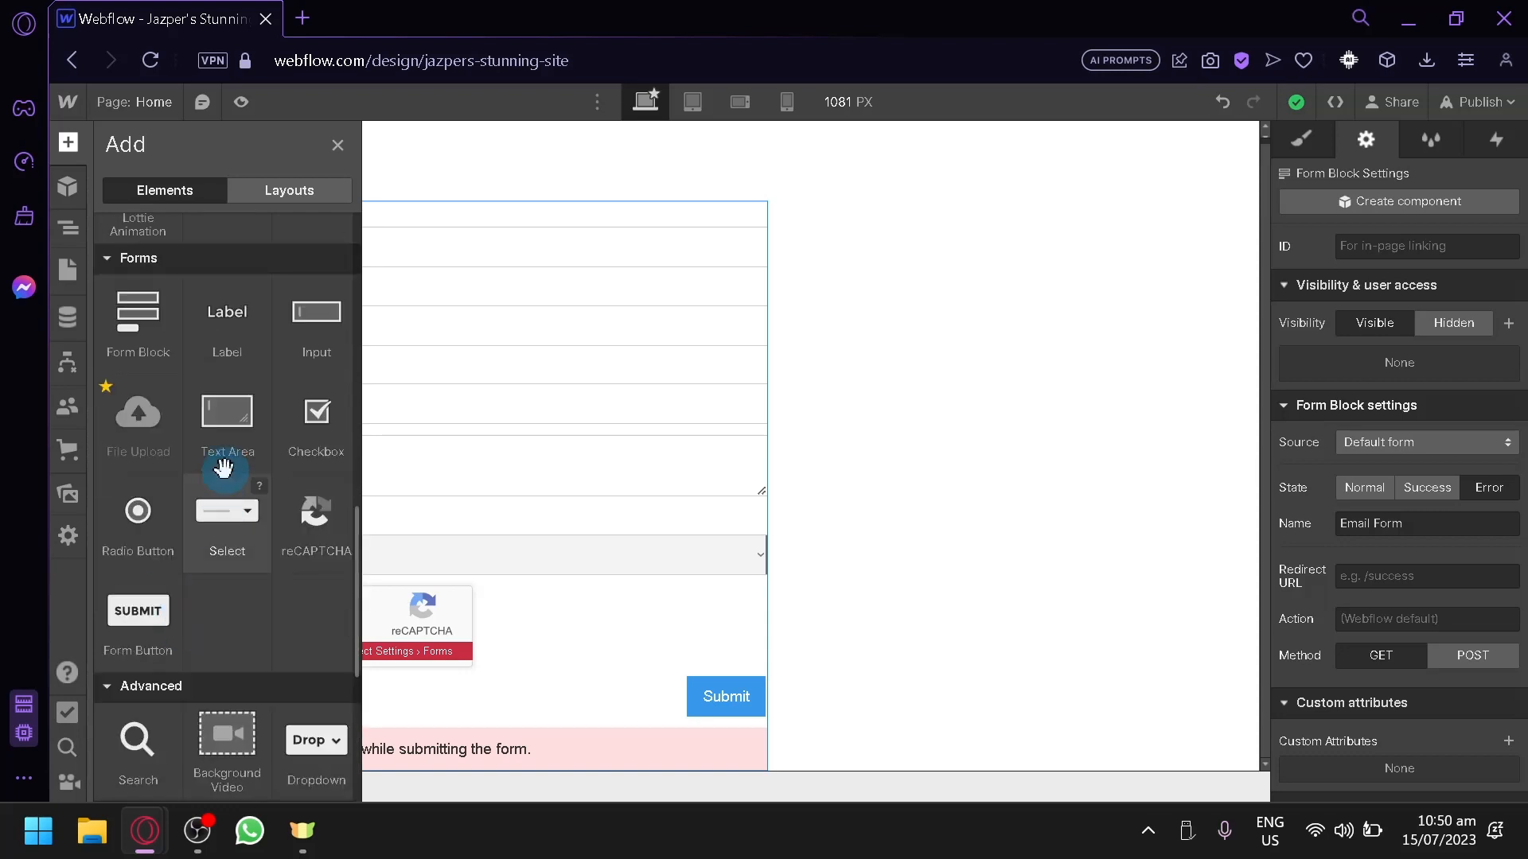
Try placing an image element between the Select field and the reCAPTCHA, and delete it again
{"action": "scroll", "coordinate": [224, 473], "scroll_direction": "up", "scroll_amount": 5}
{"action": "left_click_drag", "start_coordinate": [107, 535], "coordinate": [446, 576]}
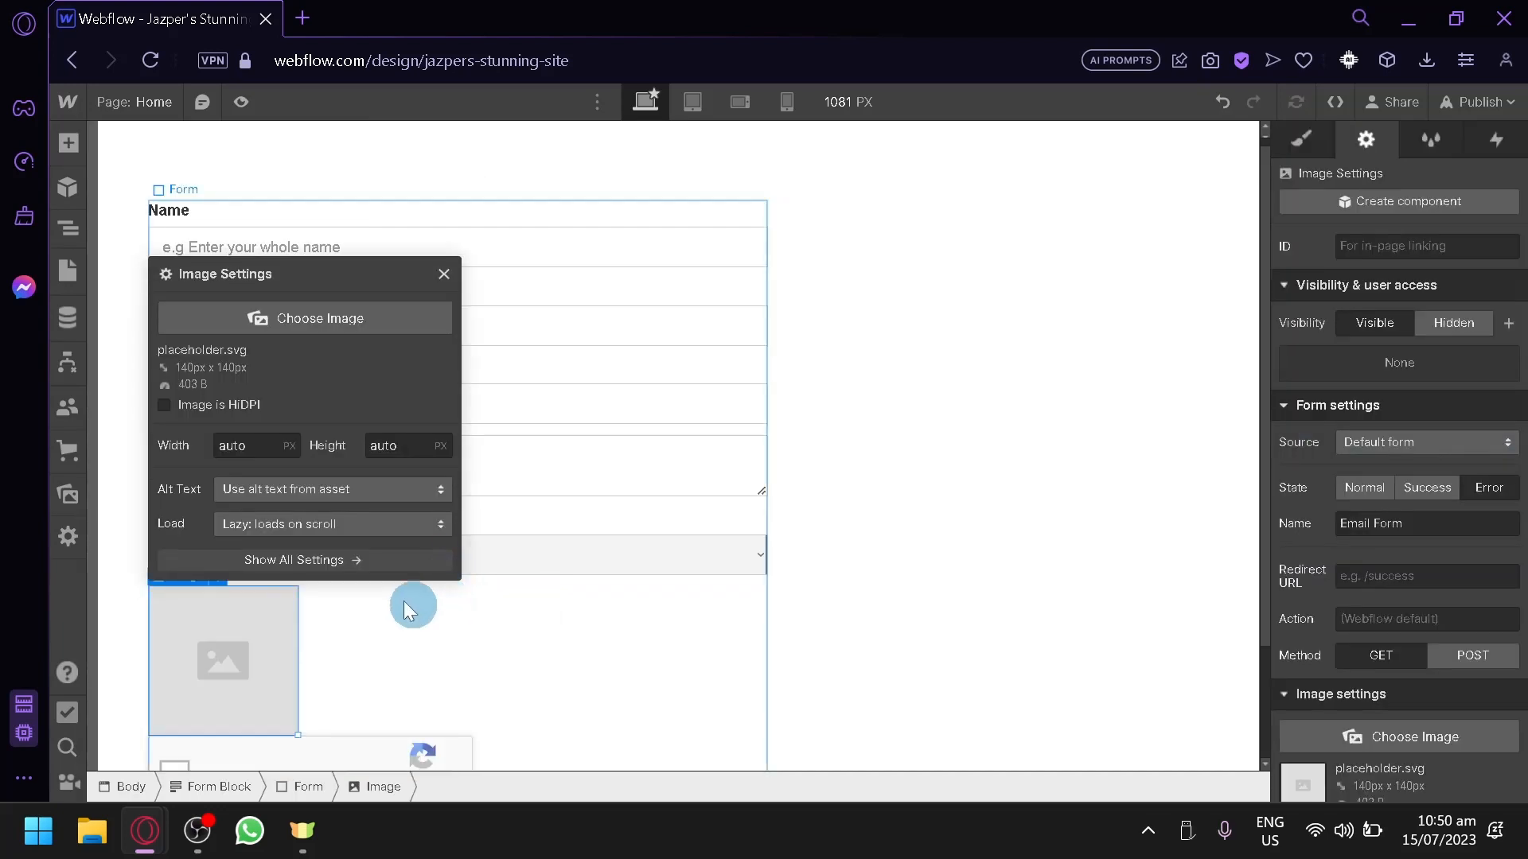
{"action": "left_click", "coordinate": [412, 651]}
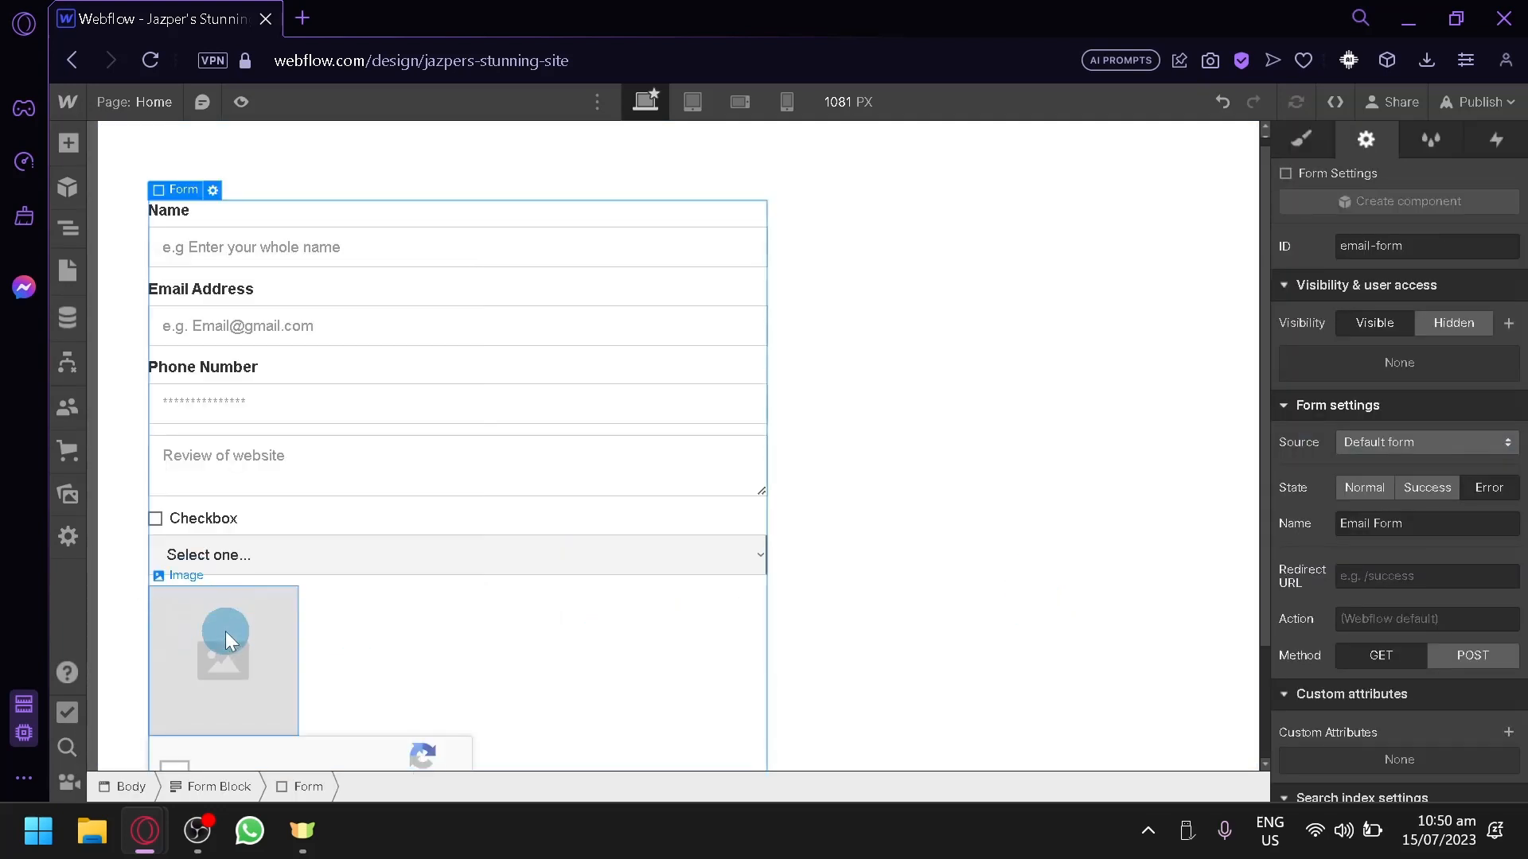
{"action": "left_click", "coordinate": [226, 631]}
{"action": "key", "text": "Delete"}
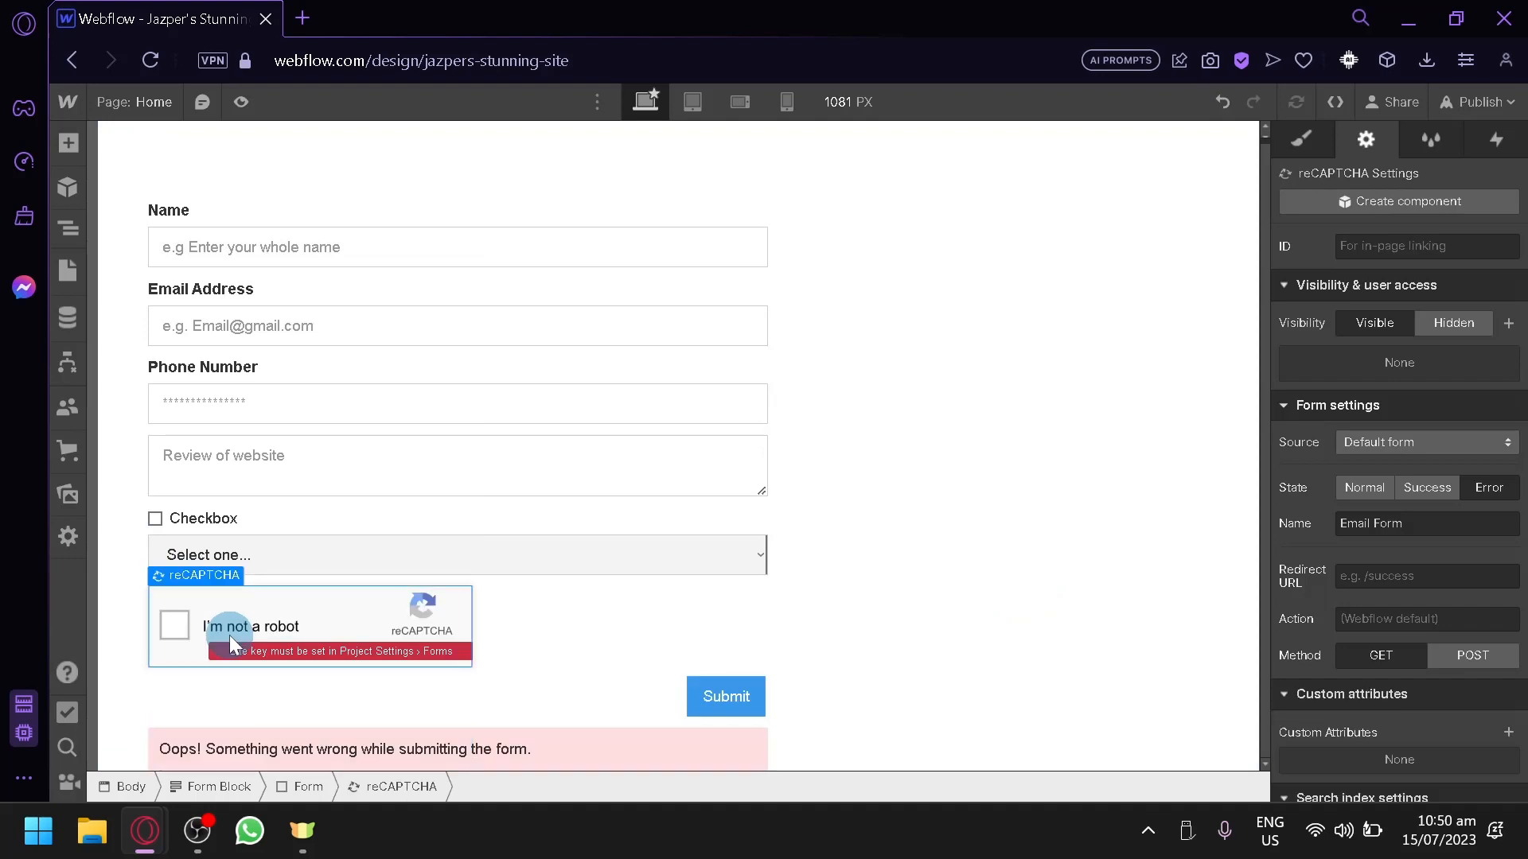
Delete the Select field and the Checkbox above the reCAPTCHA from the form
{"action": "left_click", "coordinate": [390, 531]}
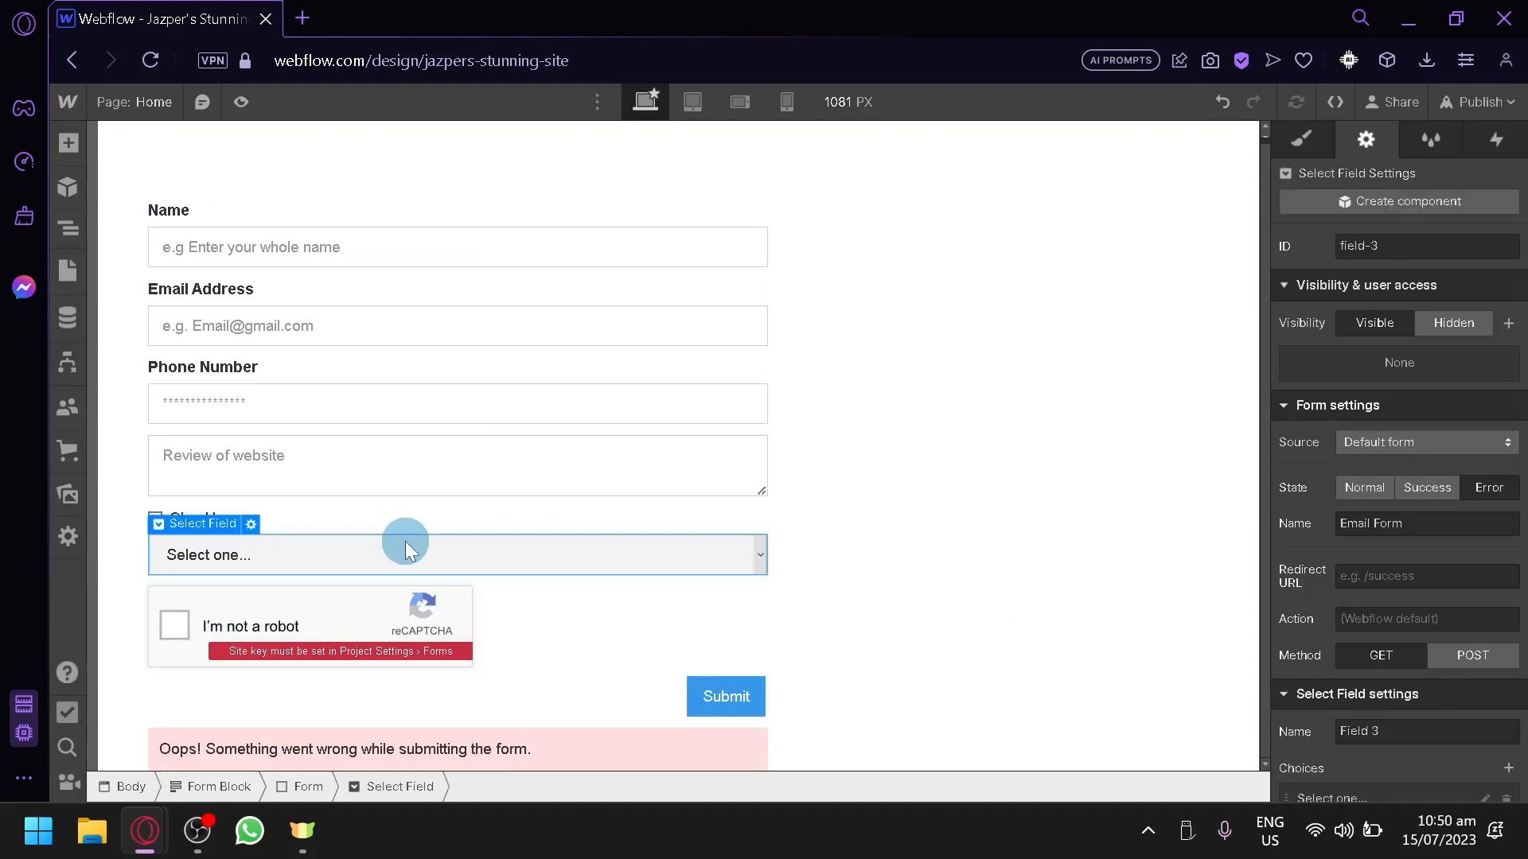
{"action": "key", "text": "Delete"}
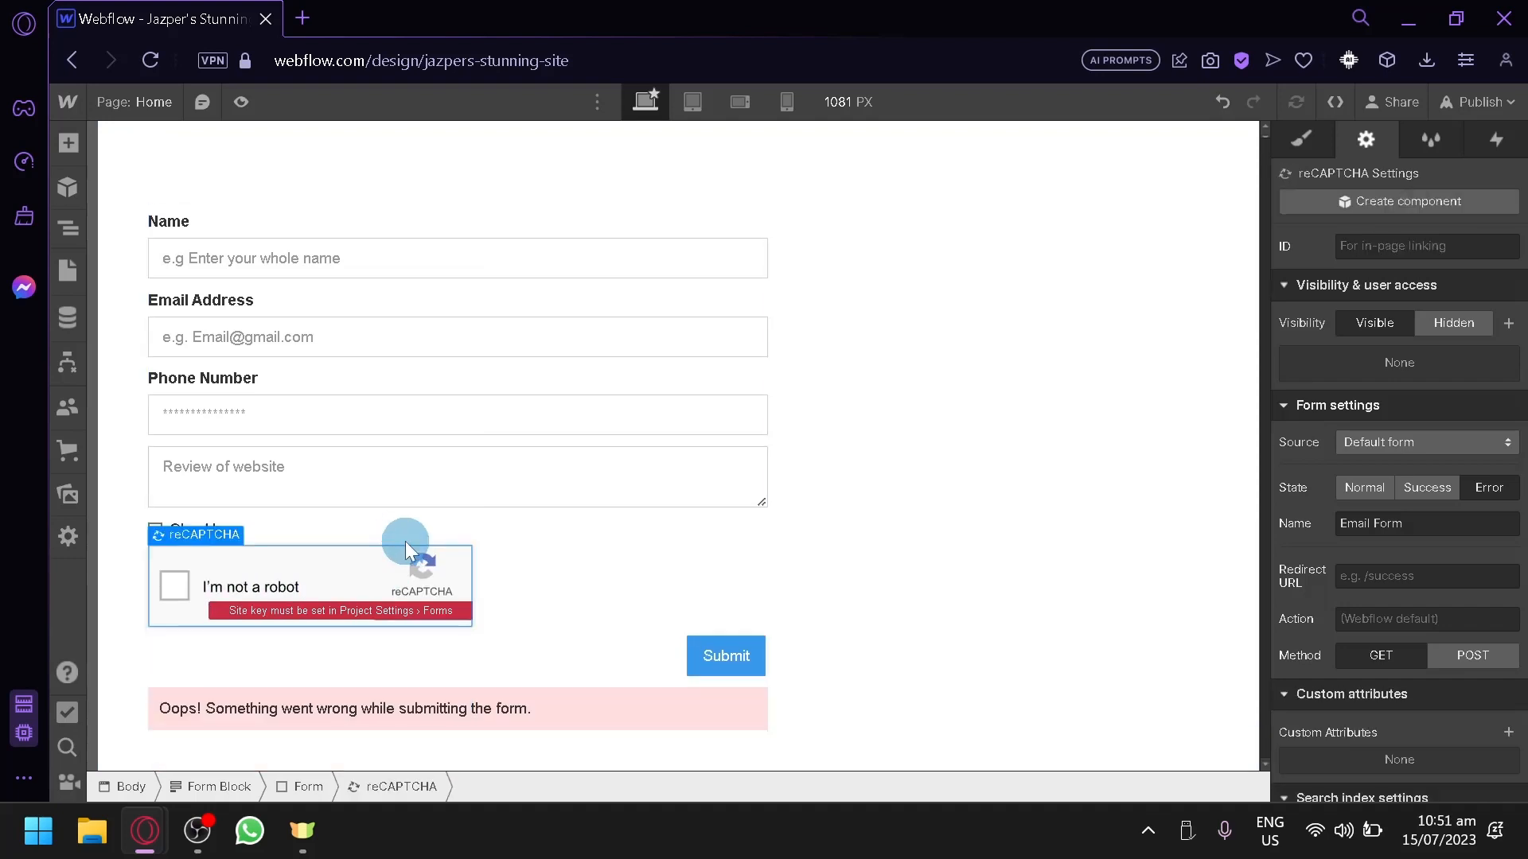
{"action": "left_click", "coordinate": [222, 522]}
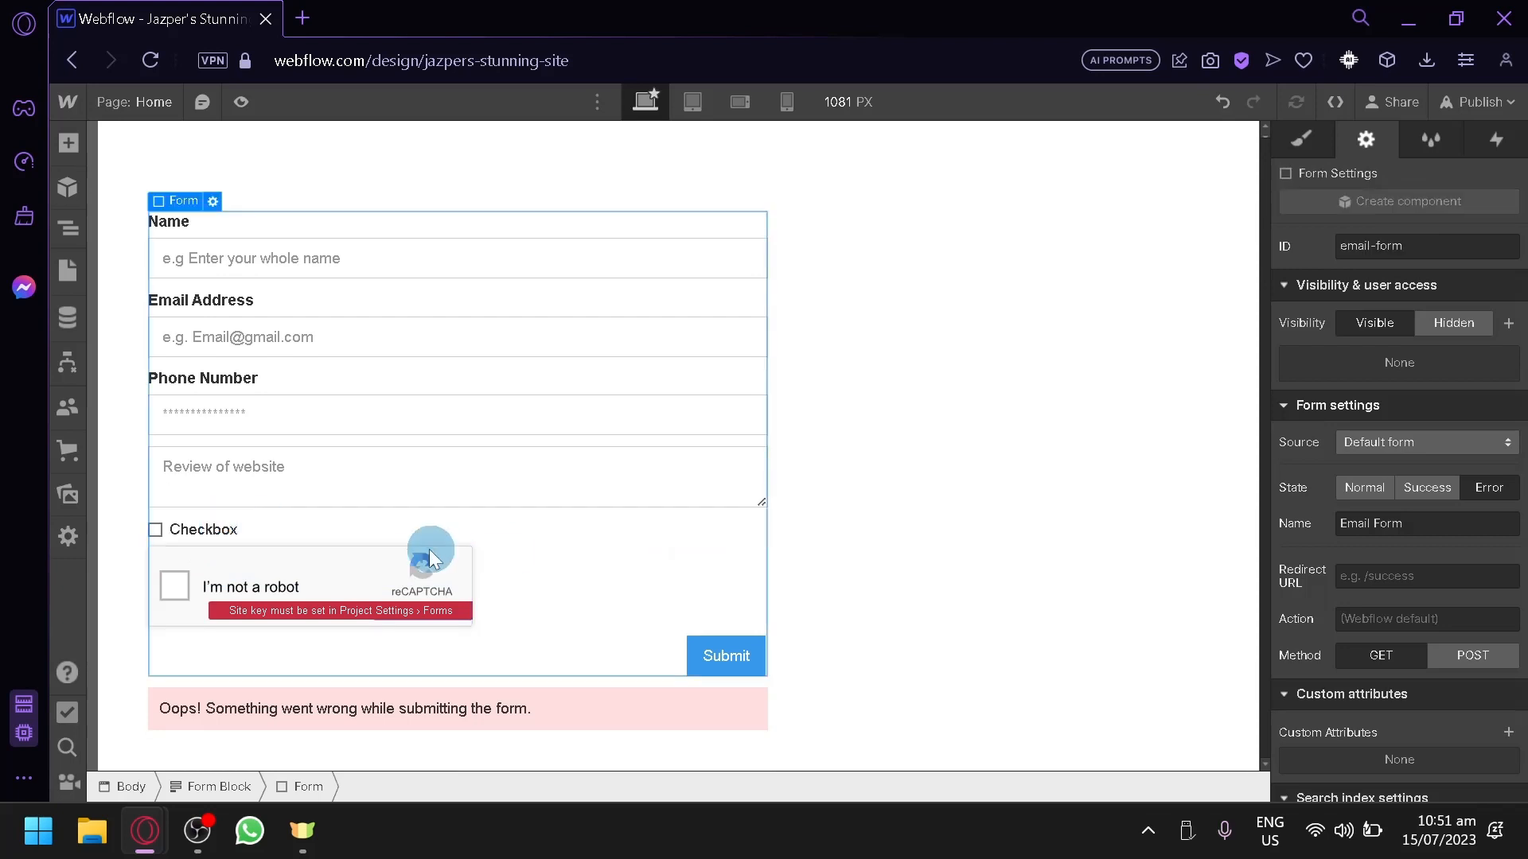
{"action": "left_click", "coordinate": [428, 530]}
{"action": "key", "text": "Delete"}
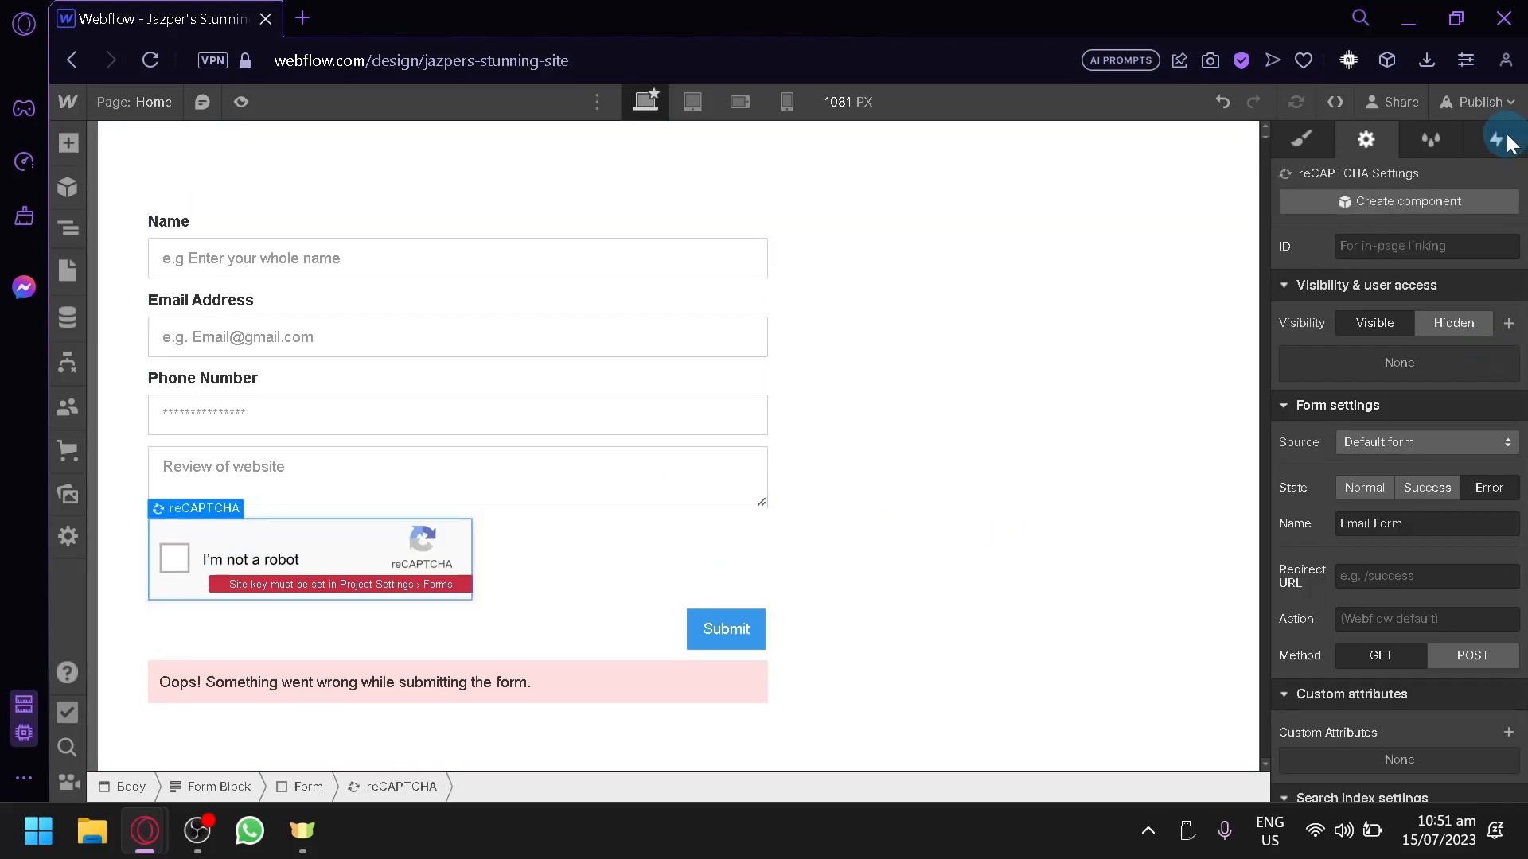
Check the form's layout at the tablet, mobile landscape and mobile portrait breakpoints, and return to the desktop view
{"action": "left_click", "coordinate": [690, 101]}
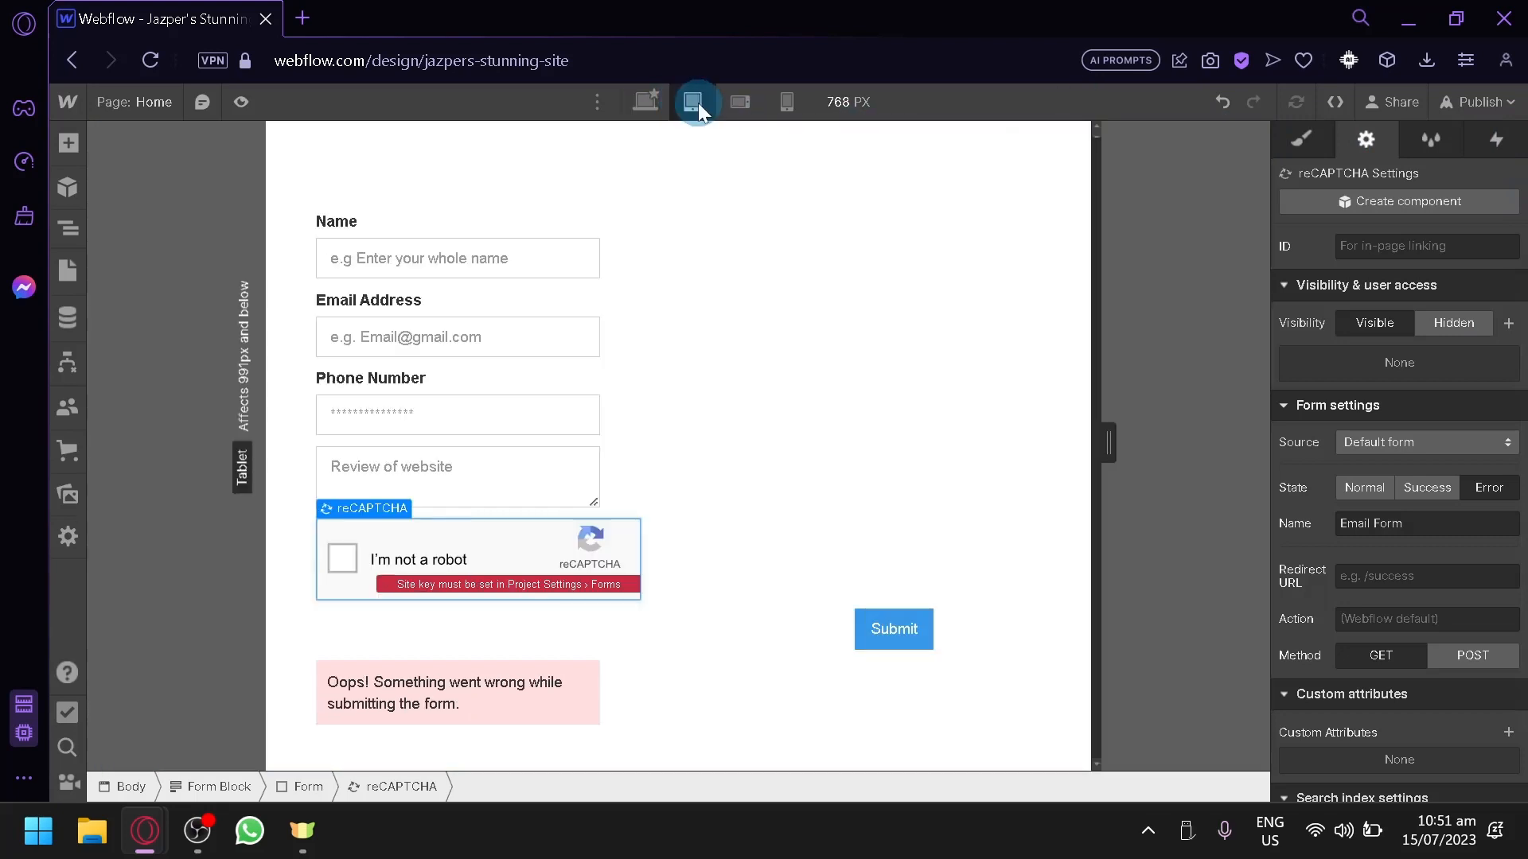
{"action": "left_click", "coordinate": [742, 102]}
{"action": "left_click", "coordinate": [780, 108]}
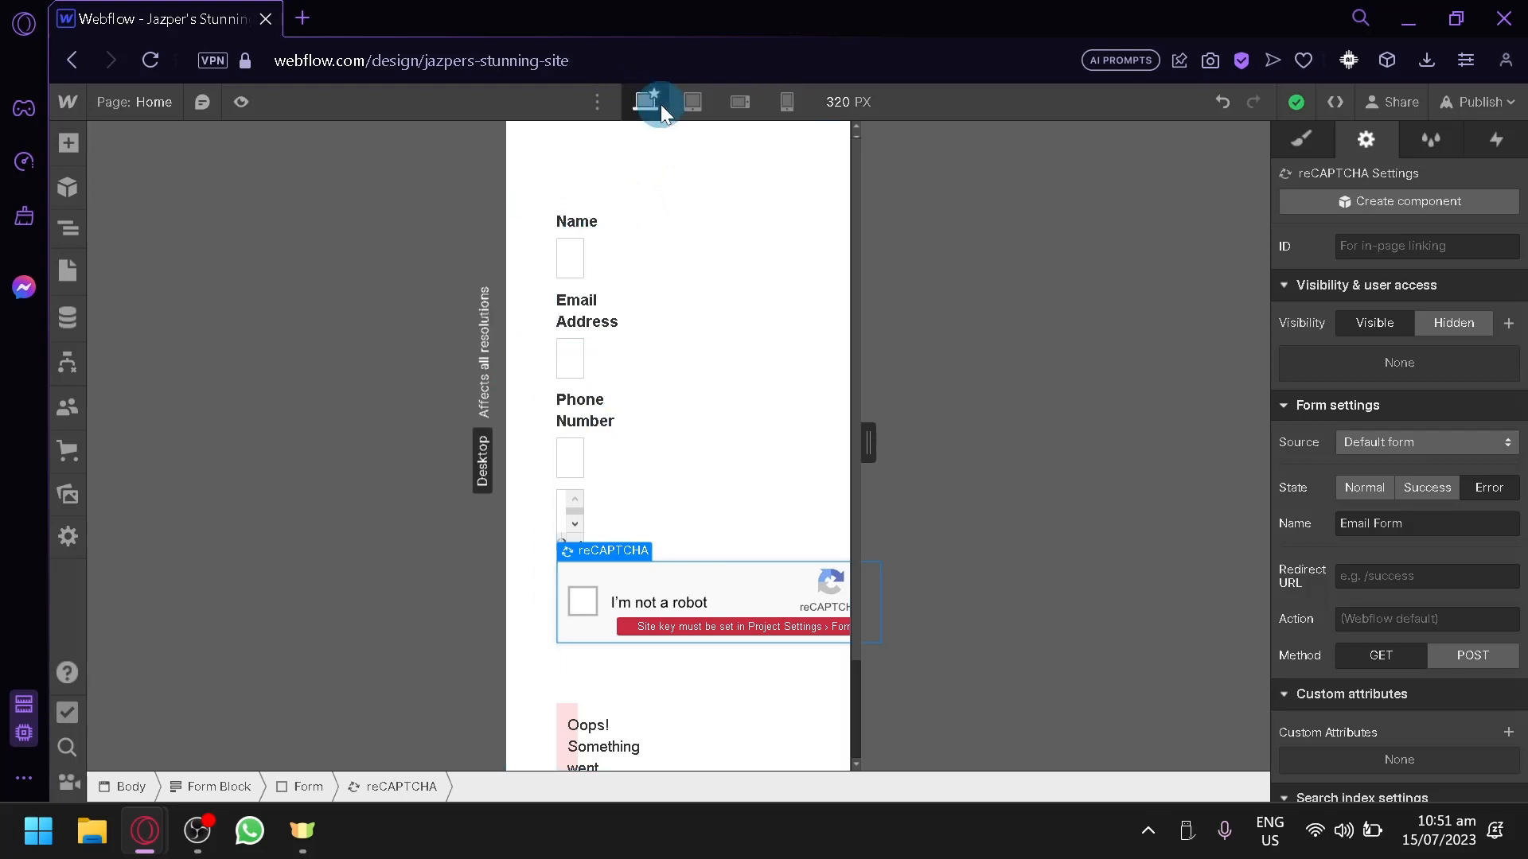
{"action": "left_click", "coordinate": [649, 103]}
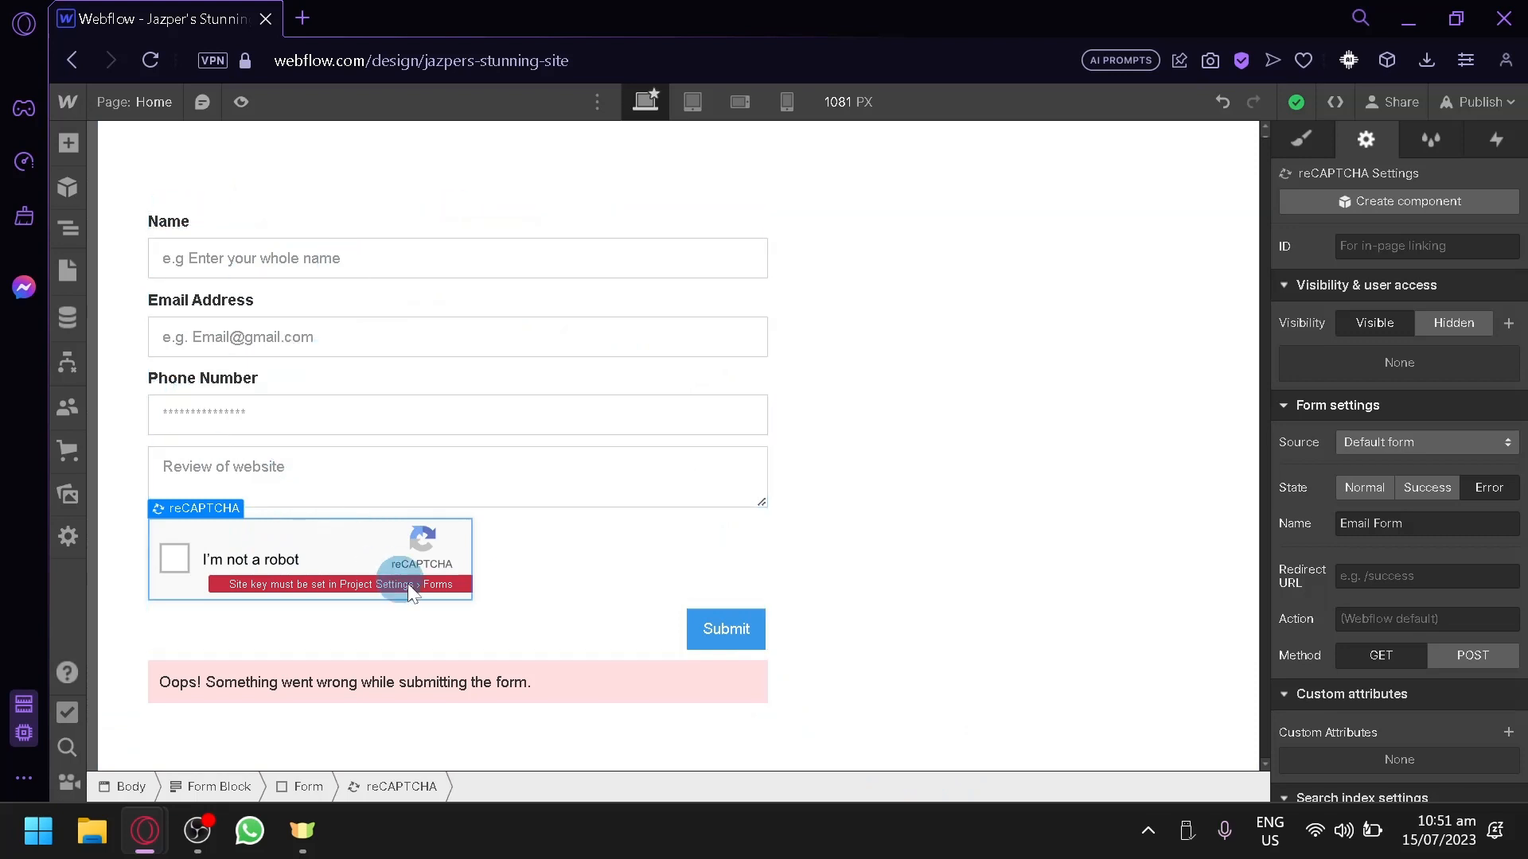
Show all settings of the form's Submit button and change its button text to "Done"
{"action": "double_click", "coordinate": [726, 630]}
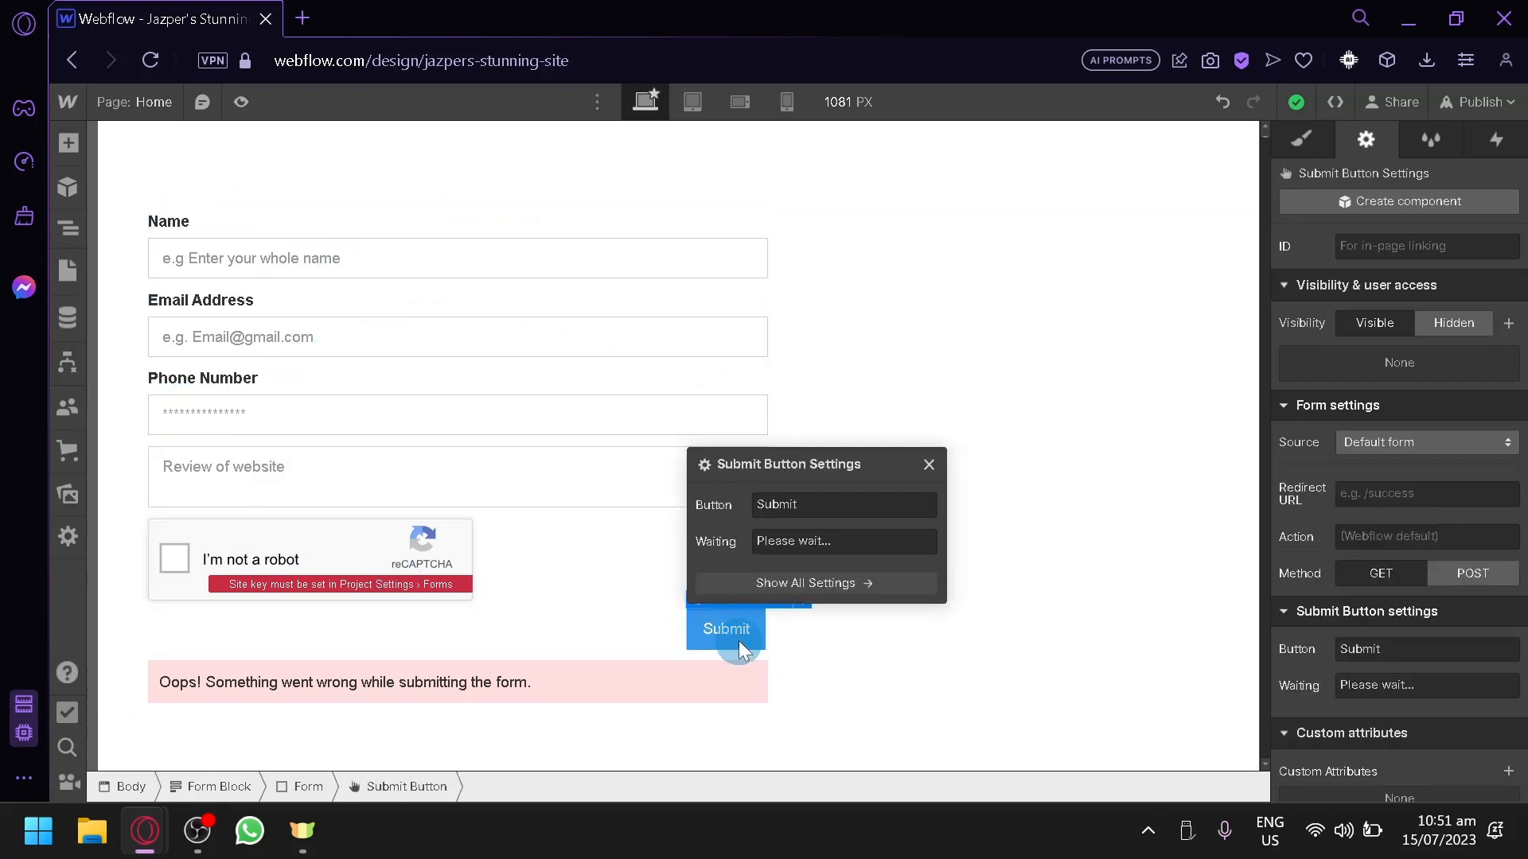
{"action": "left_click", "coordinate": [781, 585]}
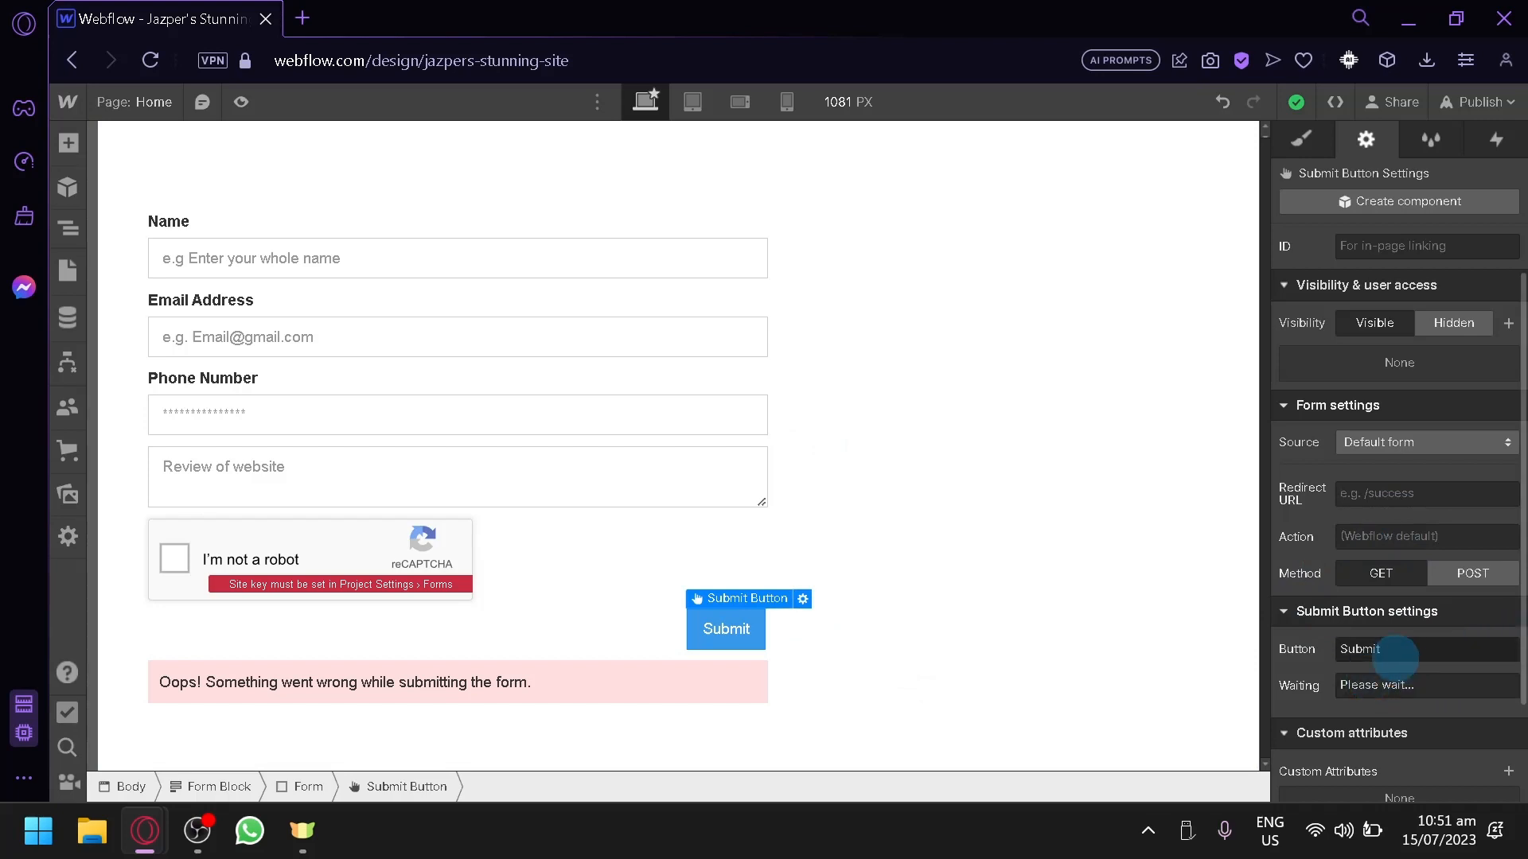
{"action": "double_click", "coordinate": [1384, 651]}
{"action": "type", "text": "Done"}
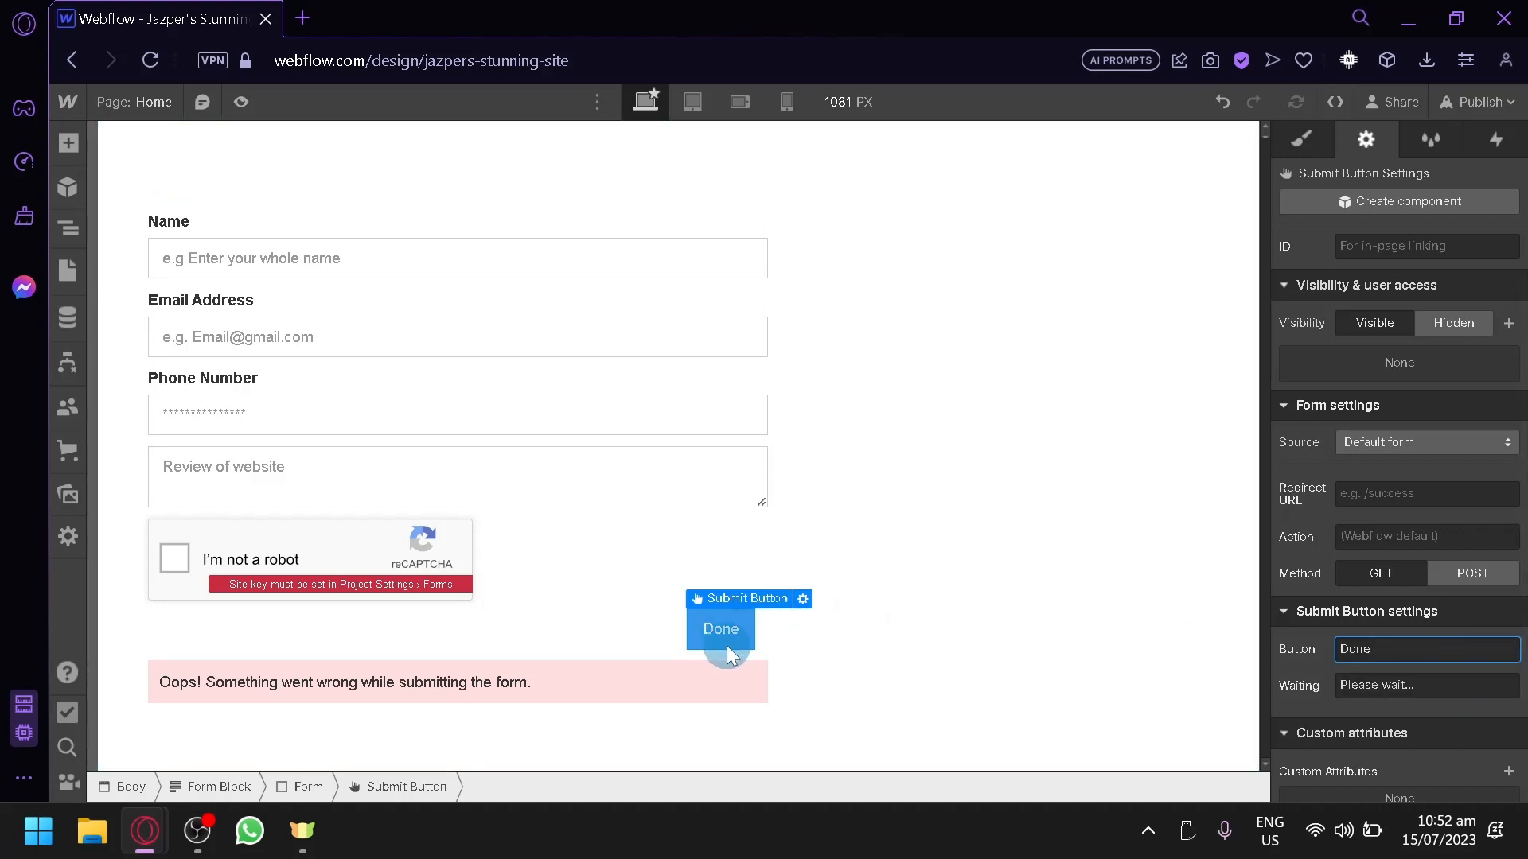
Review the button's waiting text and its remaining settings without changes, and deselect it by selecting the page Body
{"action": "left_click_drag", "start_coordinate": [1404, 685], "coordinate": [1317, 696]}
{"action": "left_click", "coordinate": [1380, 685]}
{"action": "scroll", "coordinate": [1367, 709], "scroll_direction": "down", "scroll_amount": 2}
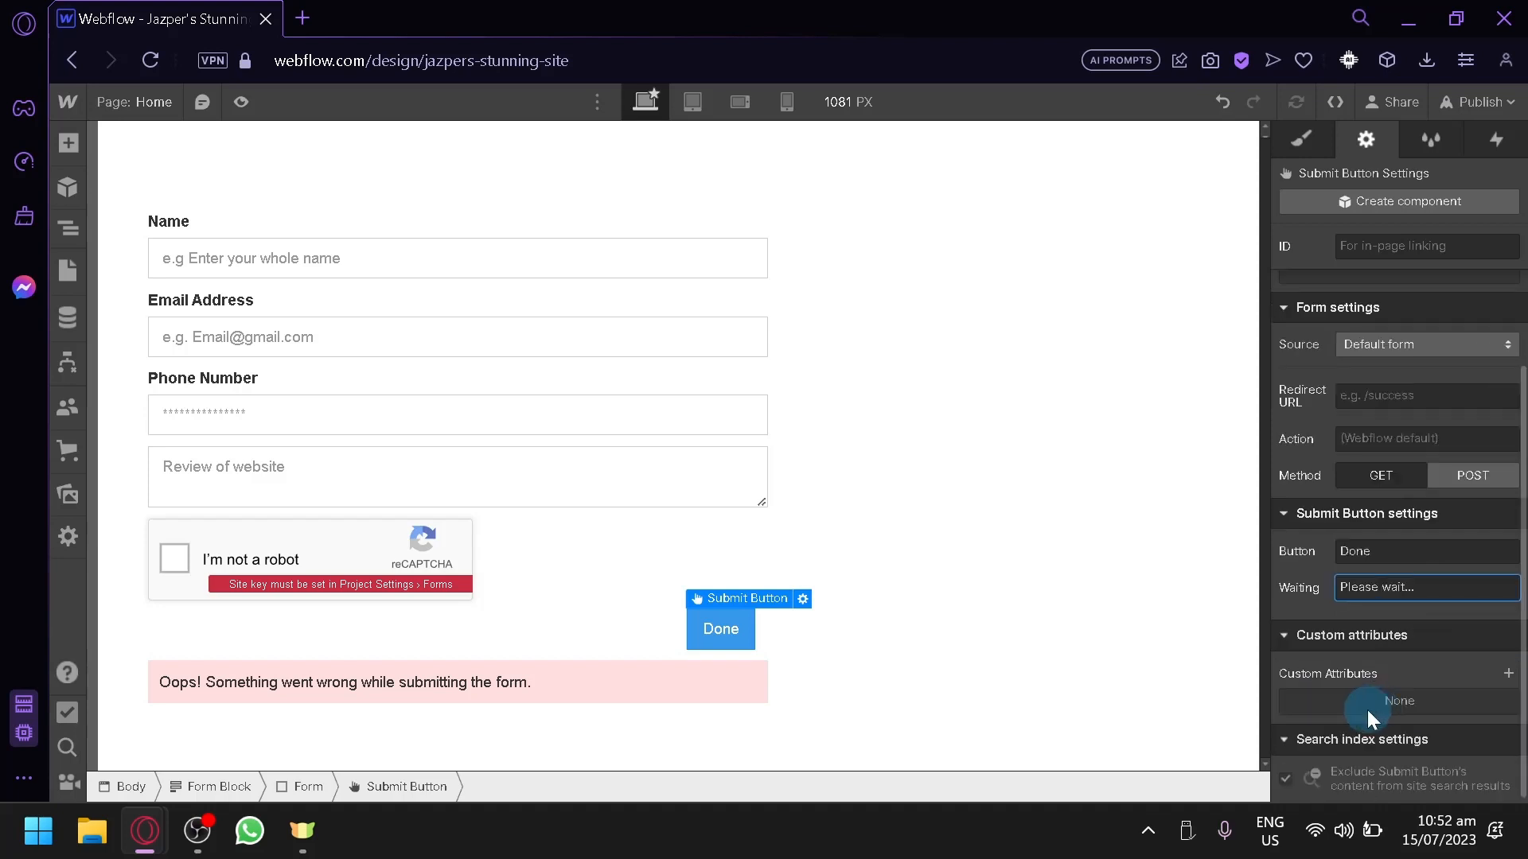
{"action": "left_click", "coordinate": [944, 428]}
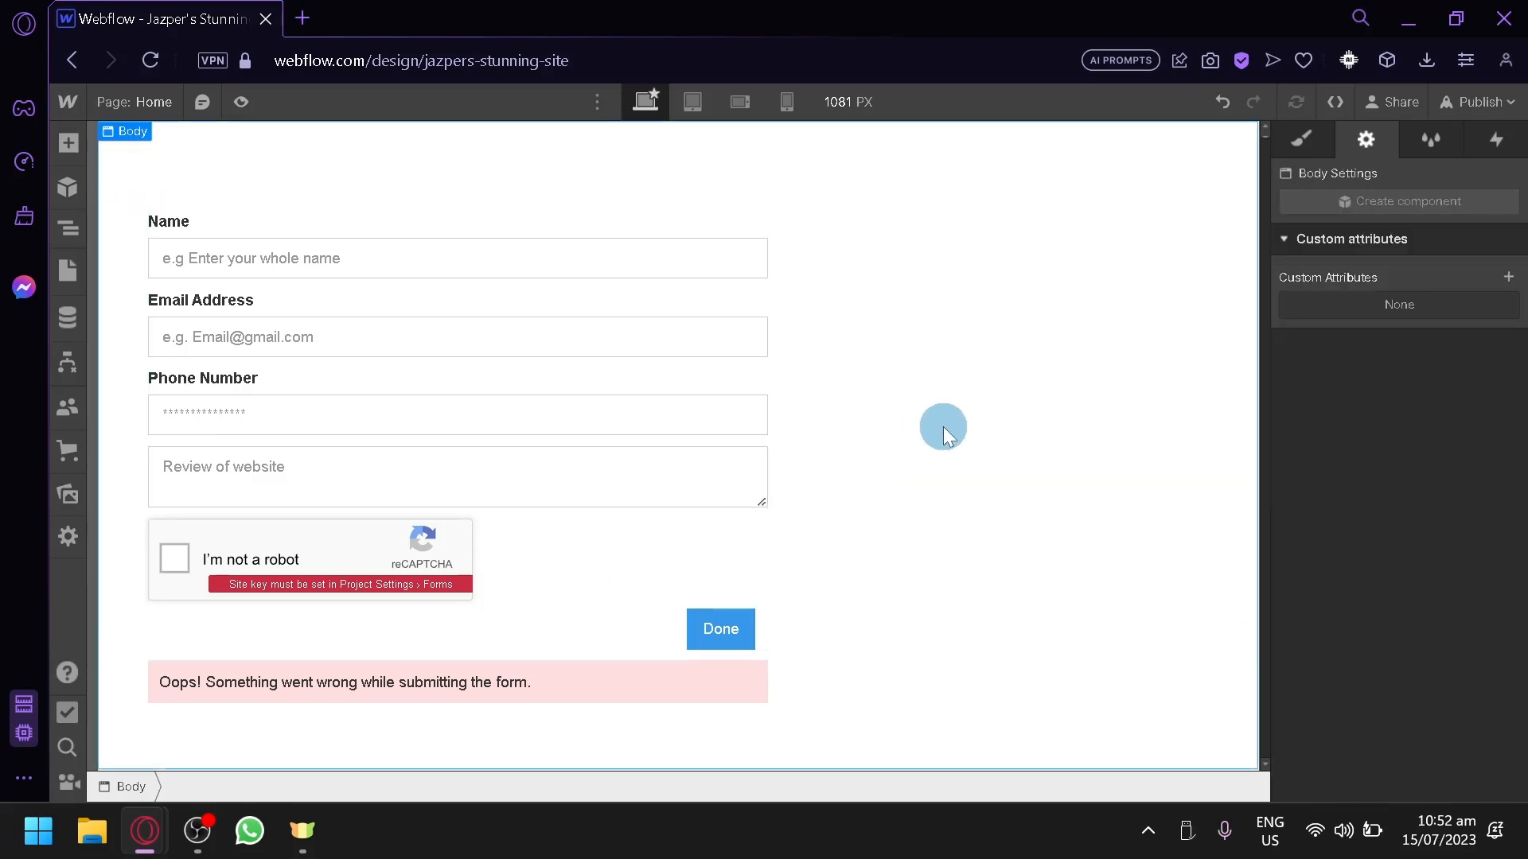